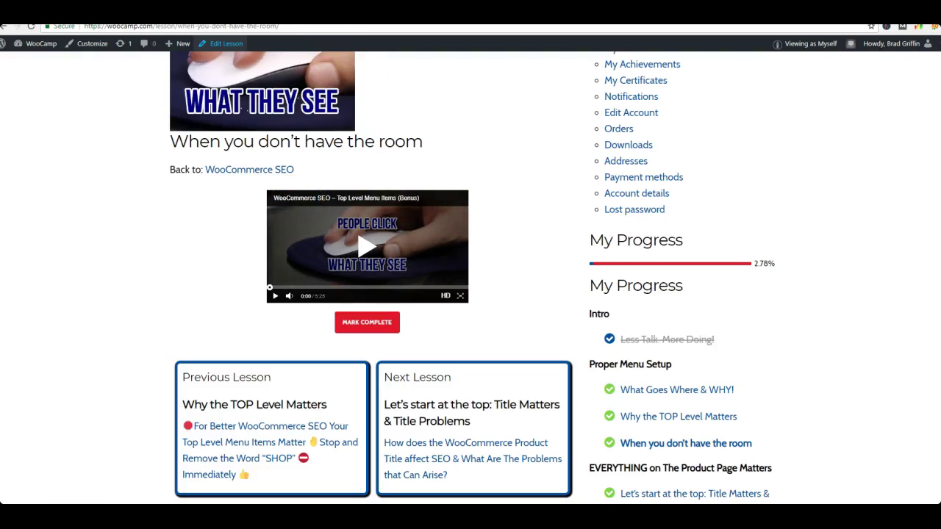
# - Open the lesson's edit screen from the admin bar and scroll down to Lesson Settings
pyautogui.click(226, 44)
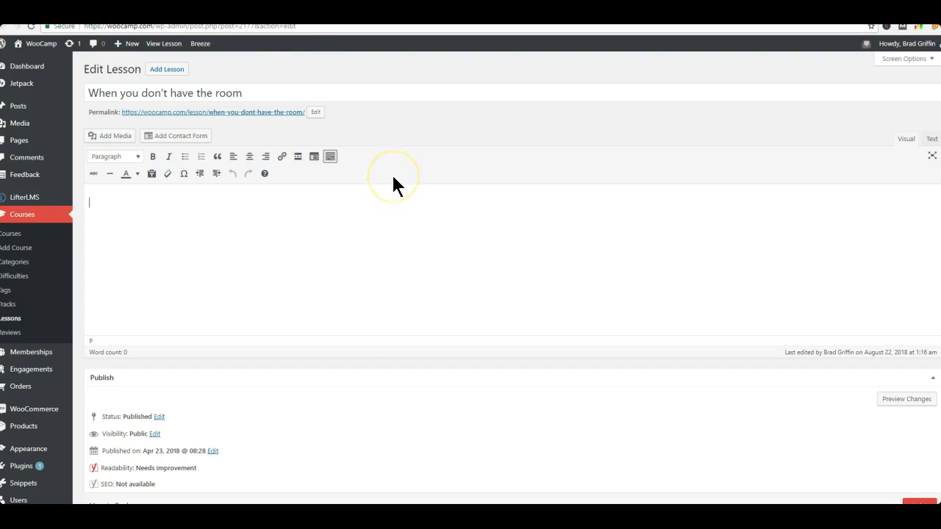
pyautogui.scroll(-4, 393, 184)
pyautogui.scroll(-8, 393, 184)
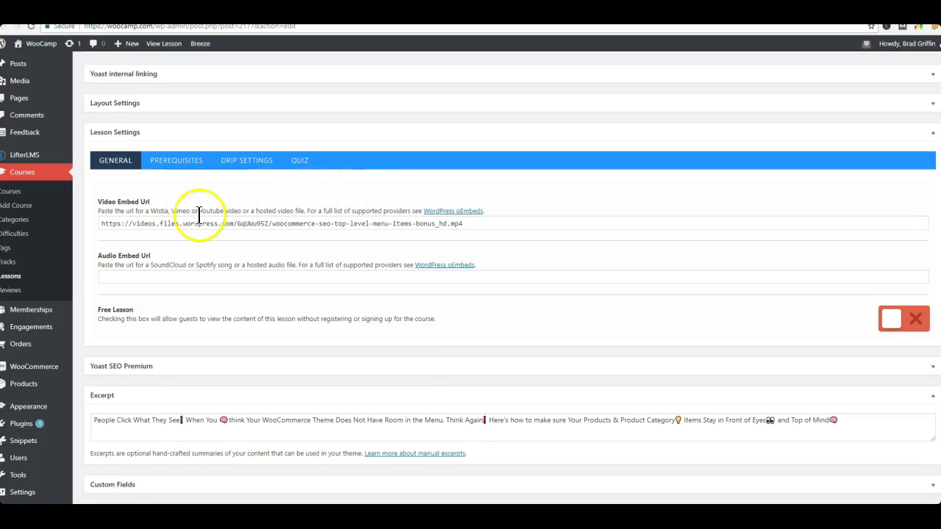
# - Inspect the Video Embed Url label and select the raw MP4 address in the field
pyautogui.click(96, 201)
pyautogui.moveTo(96, 202); pyautogui.dragTo(133, 202)
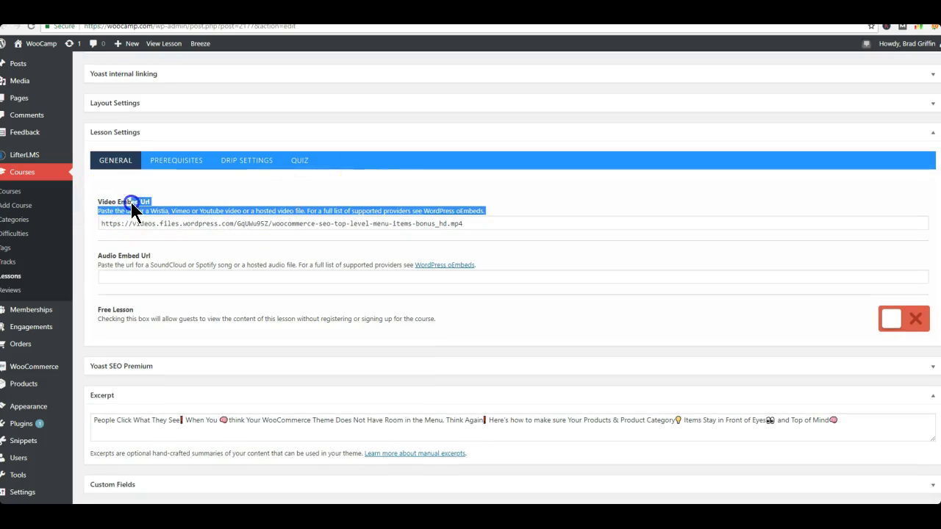
pyautogui.doubleClick(145, 203)
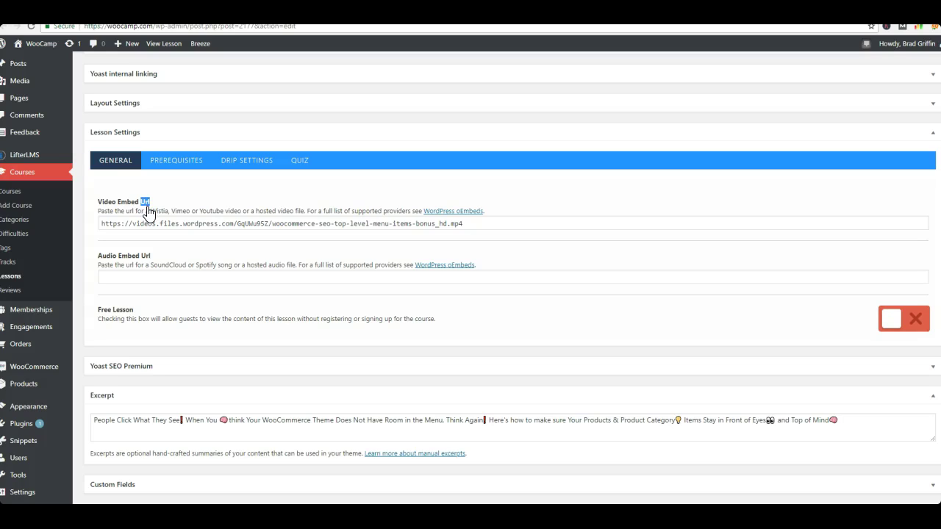
pyautogui.click(491, 224)
pyautogui.tripleClick(492, 224)
pyautogui.click(494, 225)
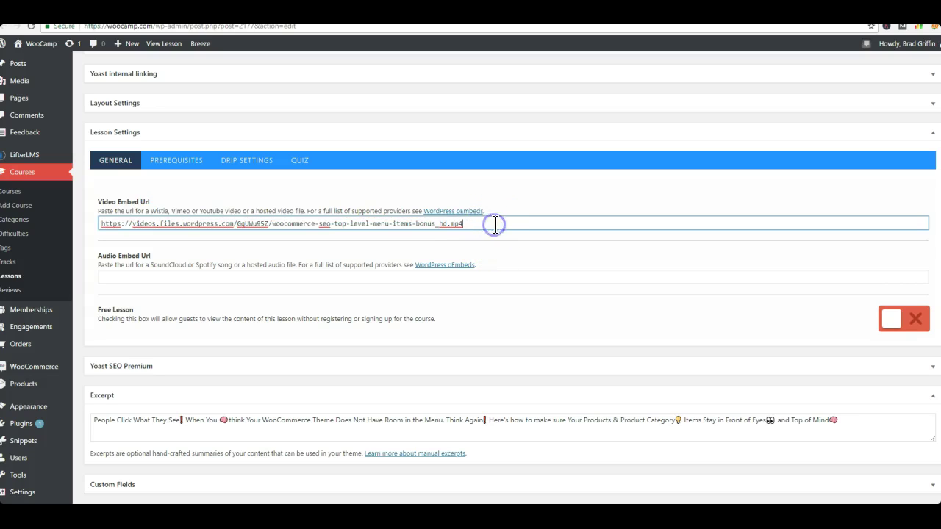
# - Read the support agent's sample VideoPress iframe code in the reply draft, then return to WordPress
pyautogui.hotkey('ctrl', 'Tab')
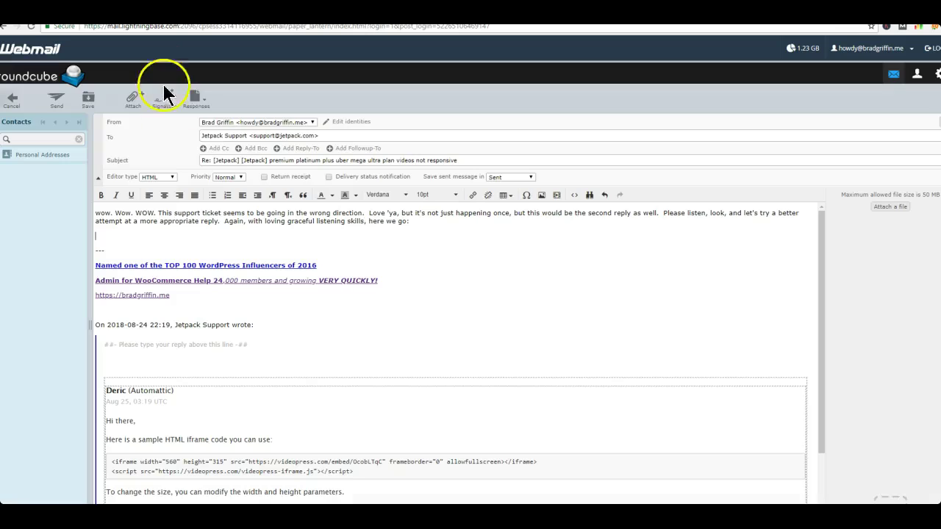
pyautogui.scroll(-3, 477, 273)
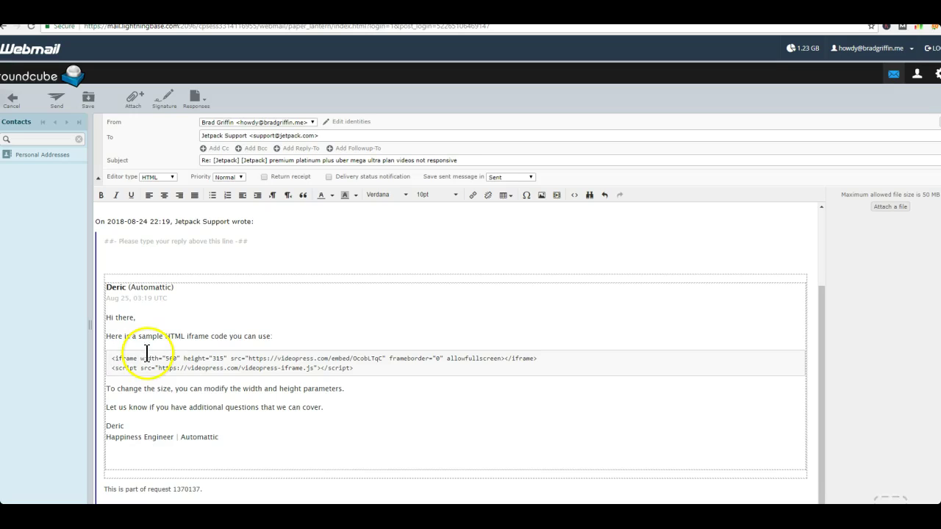
pyautogui.scroll(3, 223, 339)
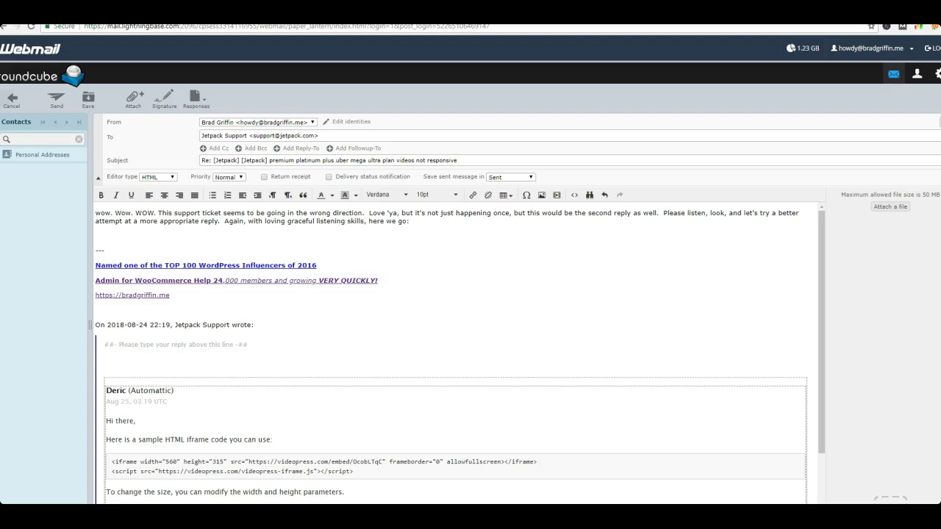
pyautogui.hotkey('ctrl', 'Tab')
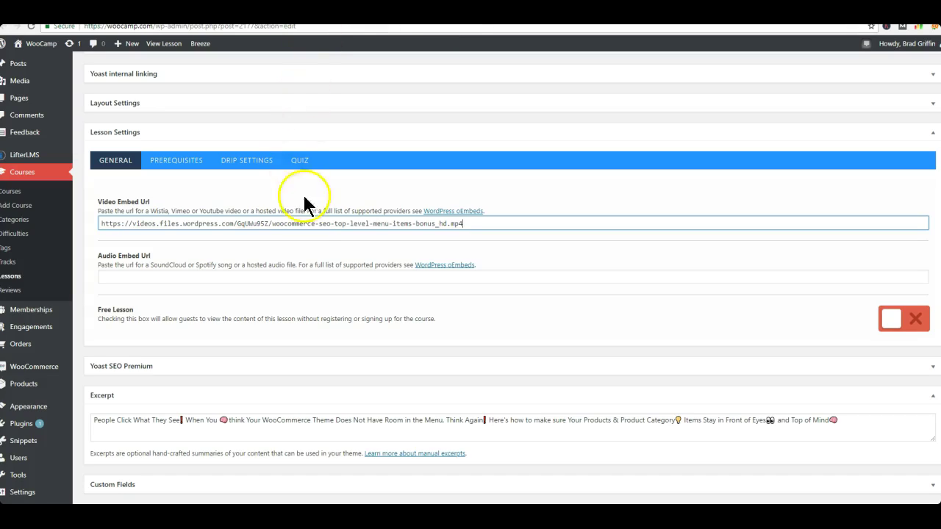
# - Select and review the lesson's MP4 Video Embed Url, then go back to the webmail draft
pyautogui.tripleClick(307, 224)
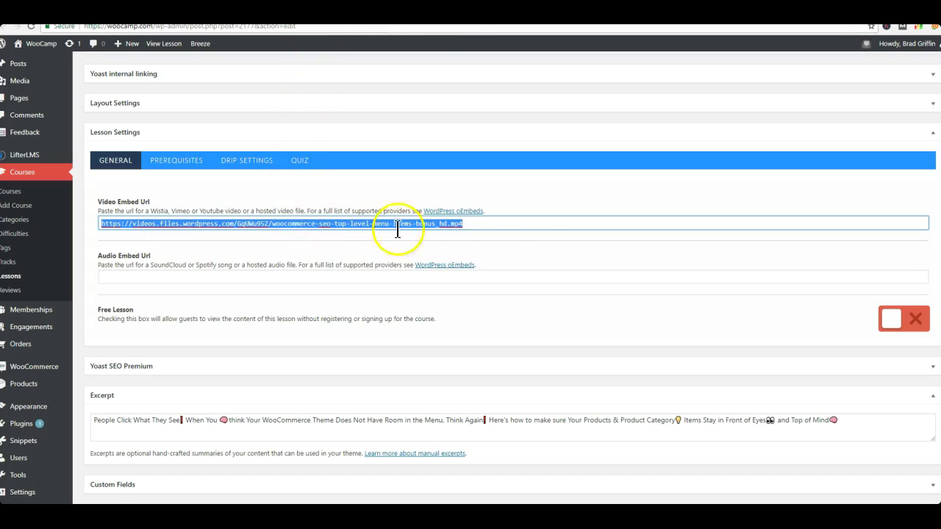
pyautogui.click(508, 226)
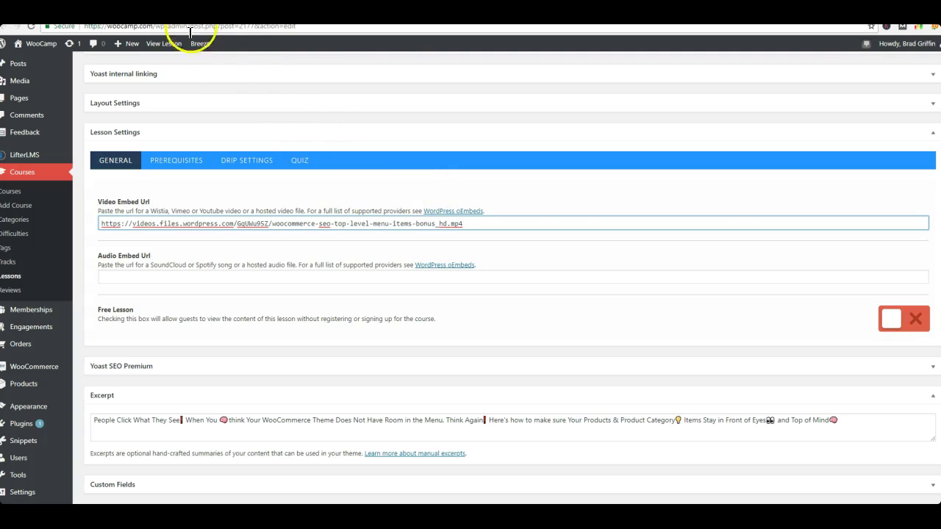
pyautogui.click(115, 22)
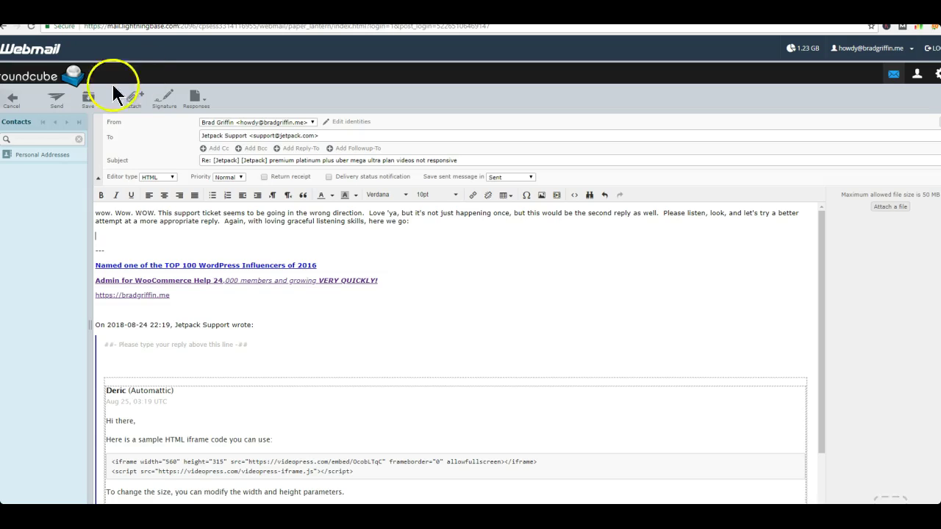
# - Discard the reply draft, read the Fri 21:51 and Fri 22:03 Jetpack Support messages, then reselect the lesson's video URL
pyautogui.click(17, 102)
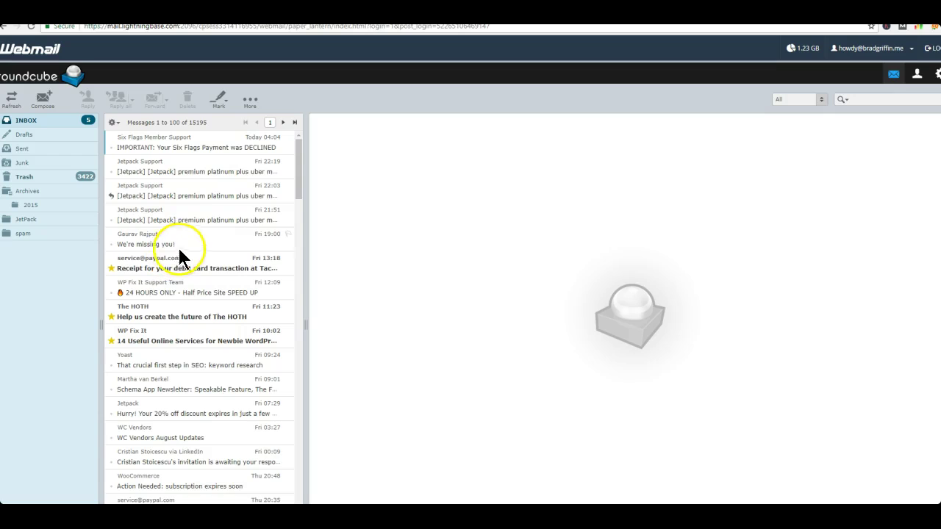
pyautogui.click(194, 222)
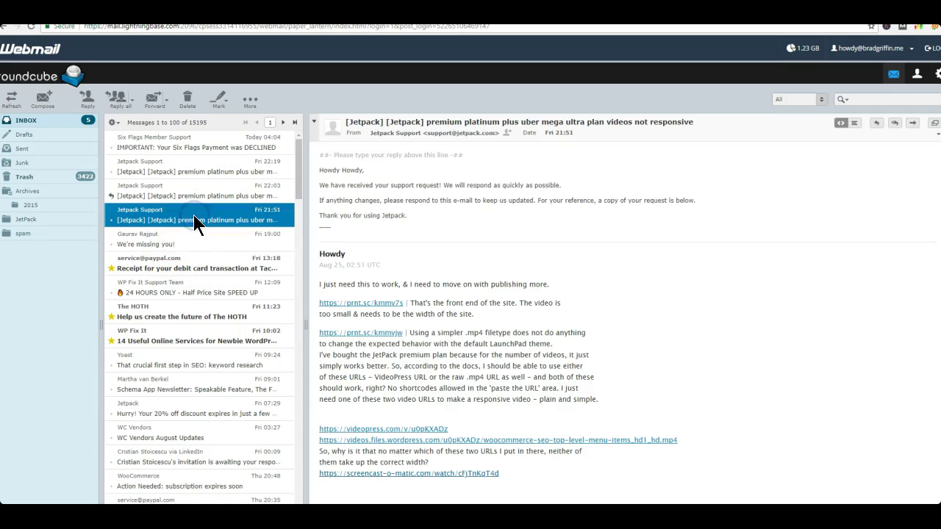
pyautogui.click(199, 193)
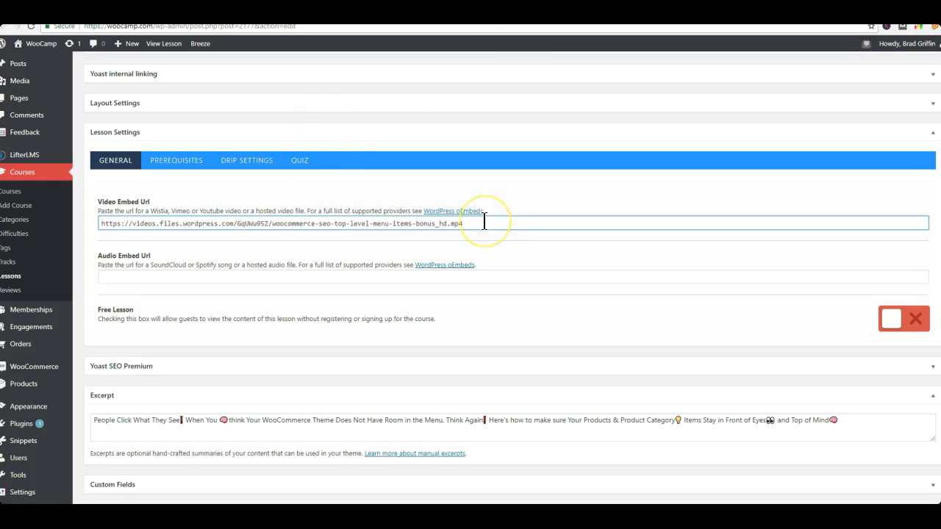
pyautogui.tripleClick(484, 223)
# - Load the github.com/automattic/sensei repository in a new tab and skim the page
pyautogui.click(483, 222)
pyautogui.click(408, 16)
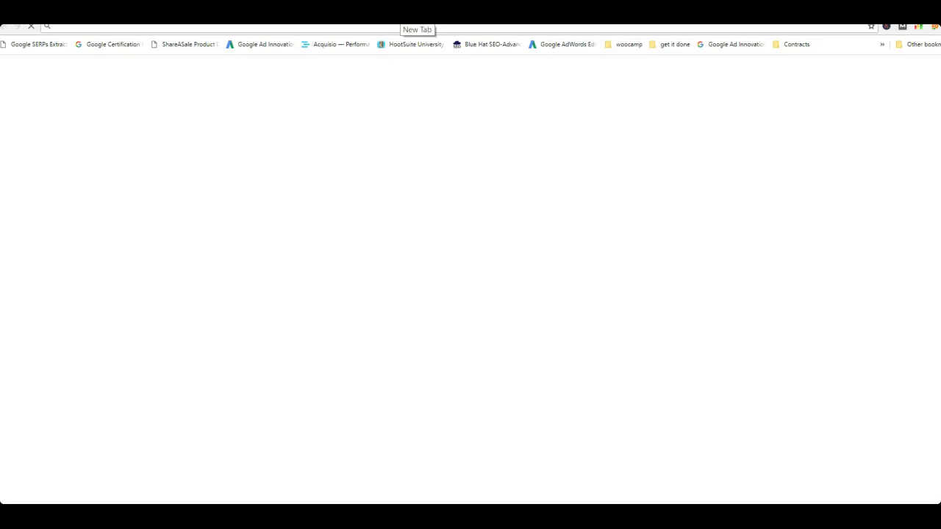
pyautogui.write('gi')
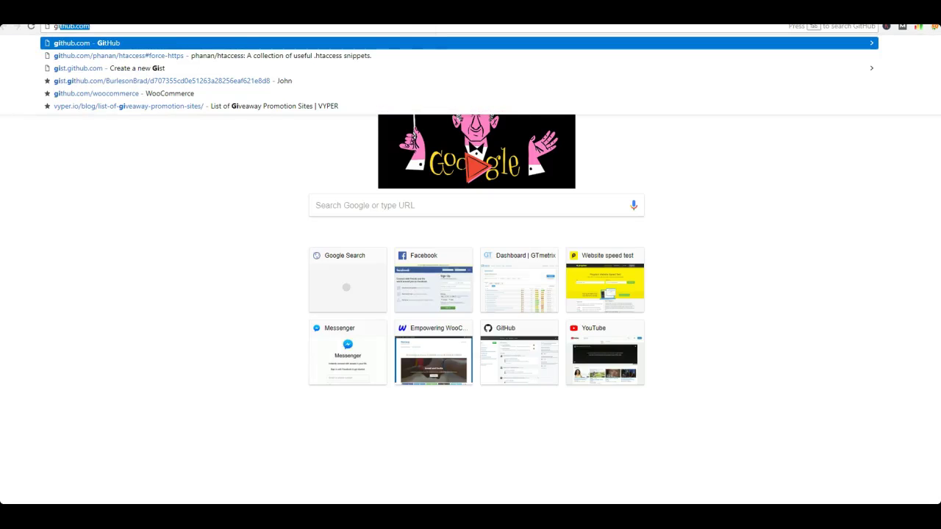
pyautogui.write('thub.com/')
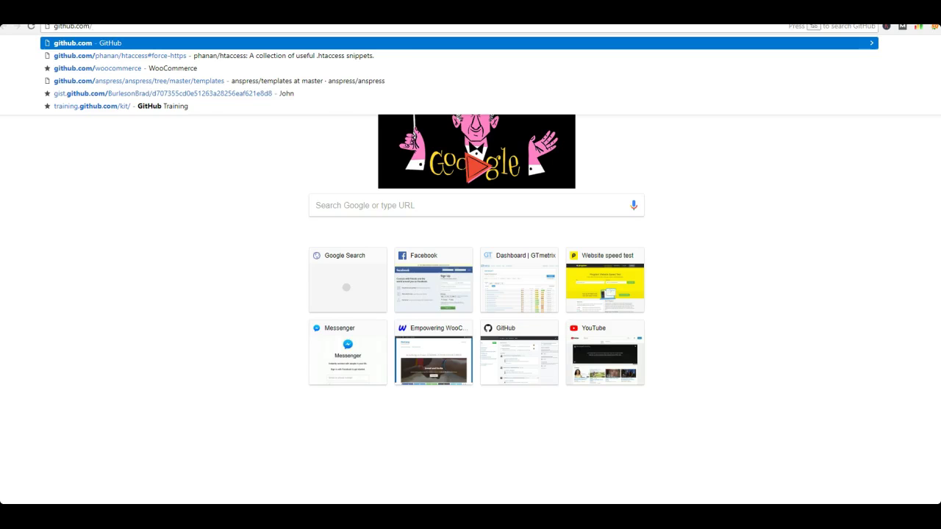
pyautogui.write('au')
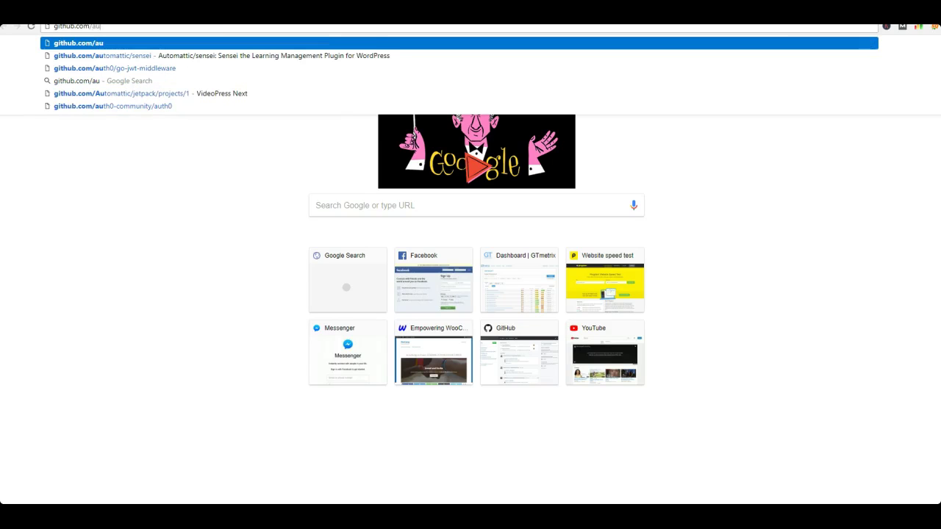
pyautogui.press('Down')
pyautogui.press('Return')
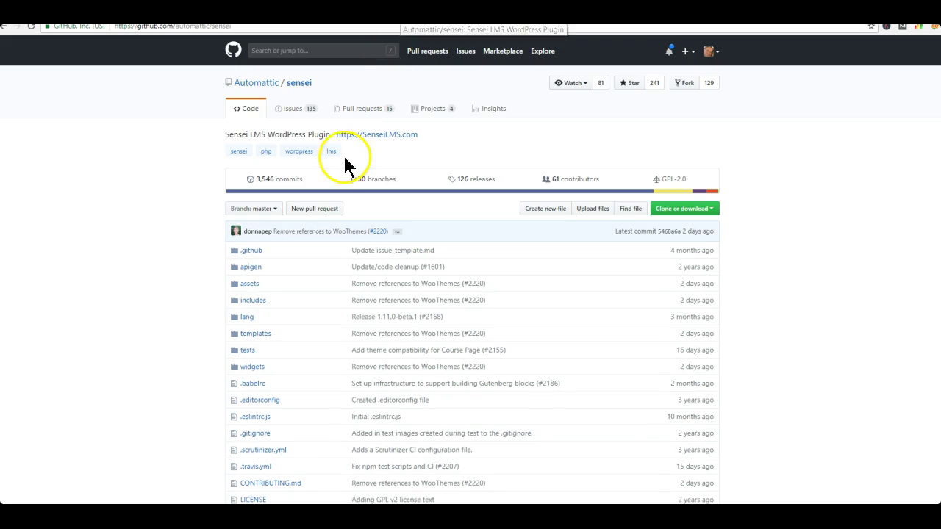
pyautogui.scroll(-2, 341, 176)
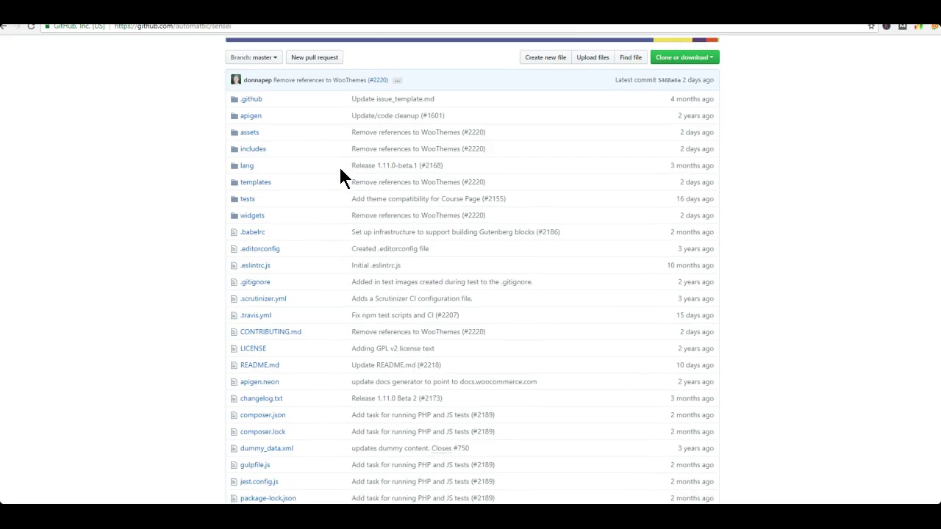
pyautogui.scroll(2, 340, 176)
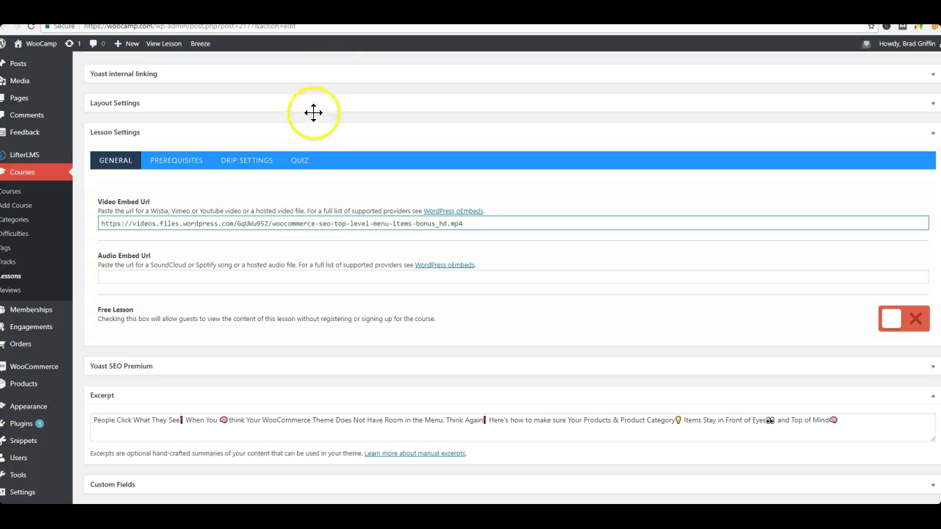
pyautogui.moveTo(450, 224); pyautogui.dragTo(103, 222)
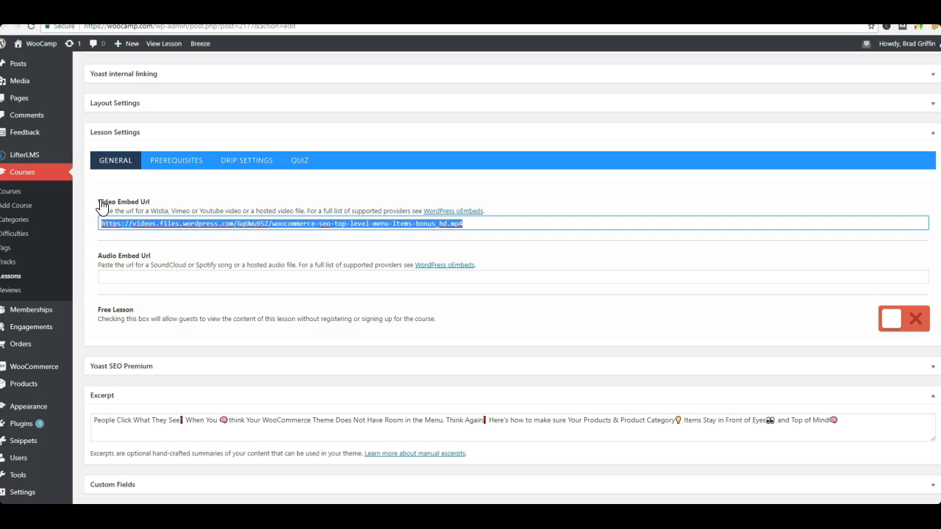
# - Follow the WordPress oEmbeds link to the Codex Embeds page listing VideoPress as a provider
pyautogui.click(102, 205)
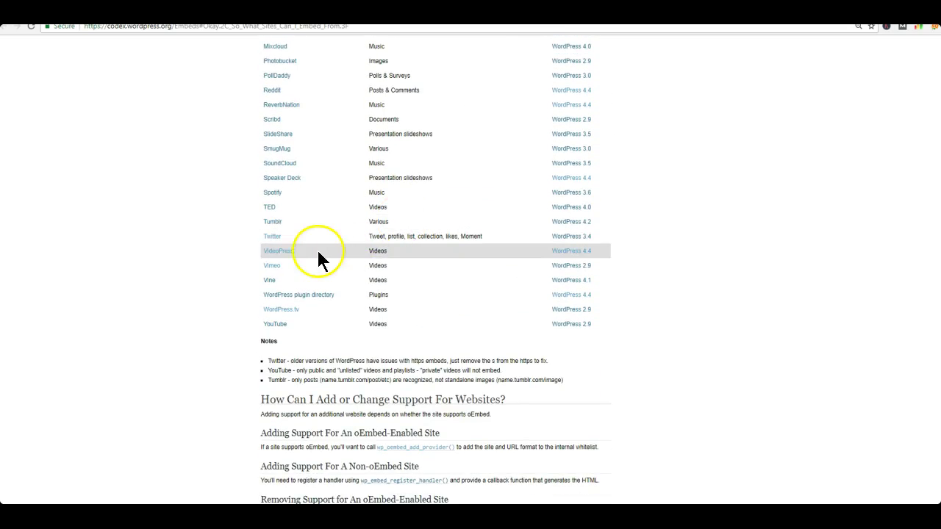
# - Close the Codex tab, copy the video ID GqUWu95Z from the Video Embed Url, and open a new tab
pyautogui.hotkey('ctrl', 'w')
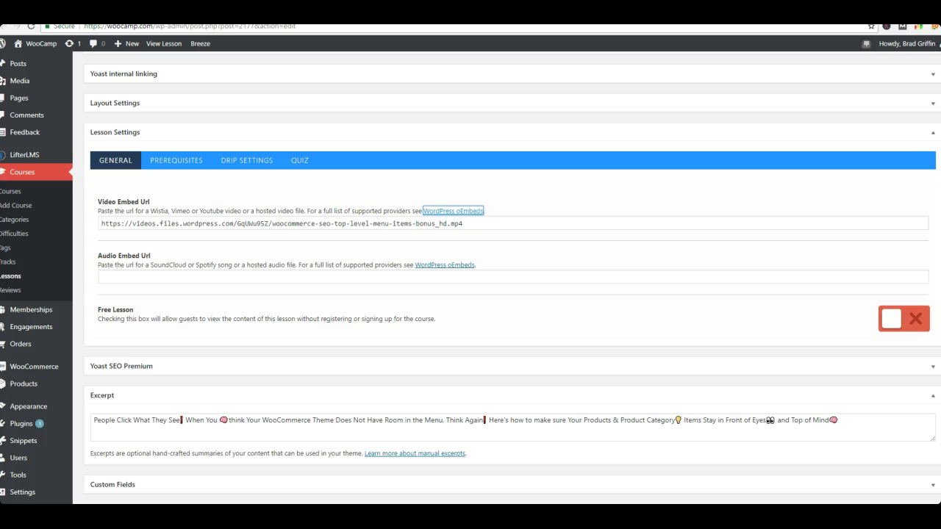
pyautogui.tripleClick(416, 224)
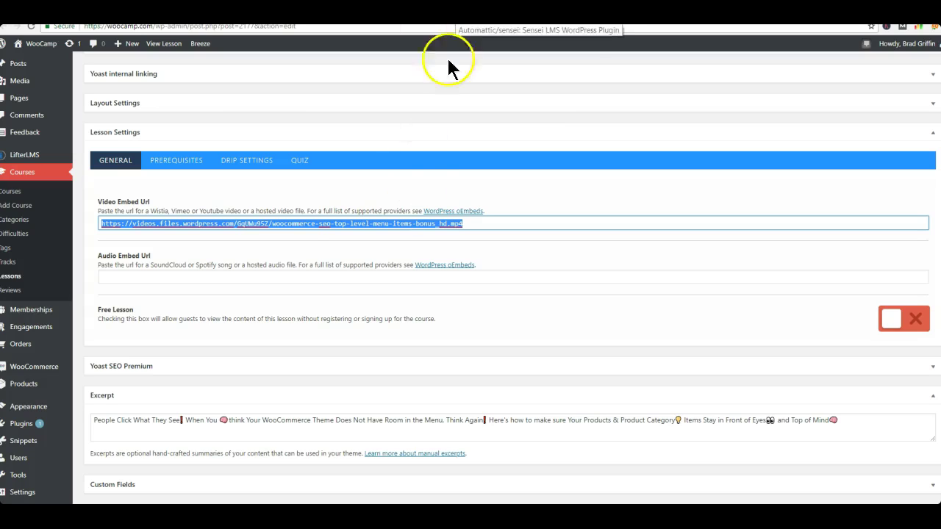
pyautogui.doubleClick(252, 225)
pyautogui.rightClick(251, 225)
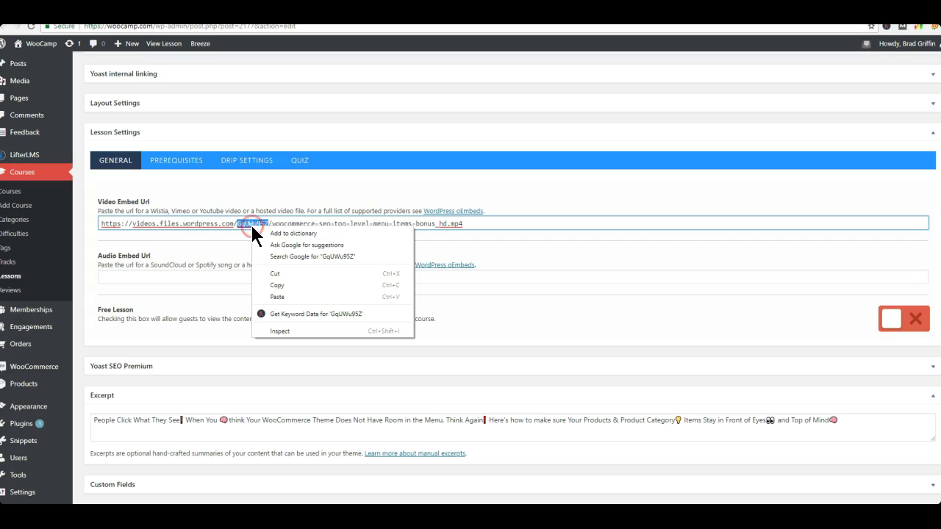
pyautogui.click(264, 280)
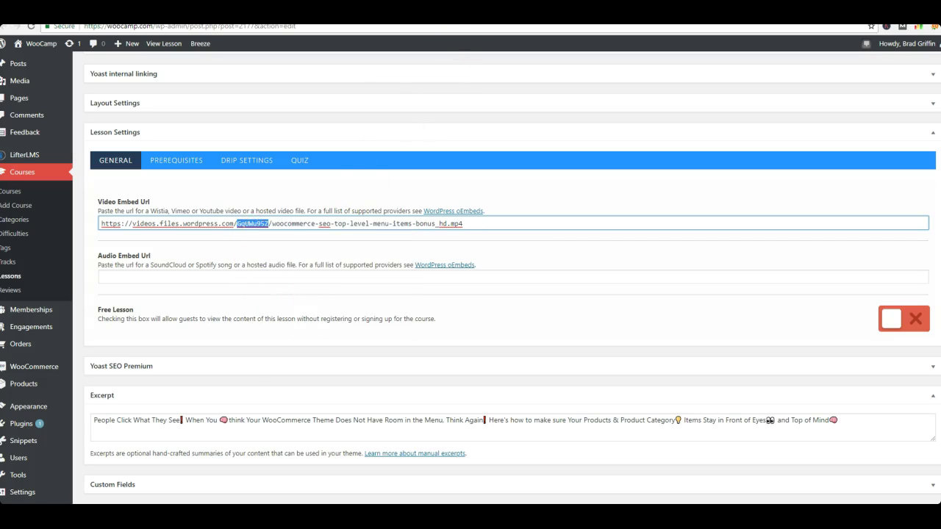
pyautogui.hotkey('ctrl', 't')
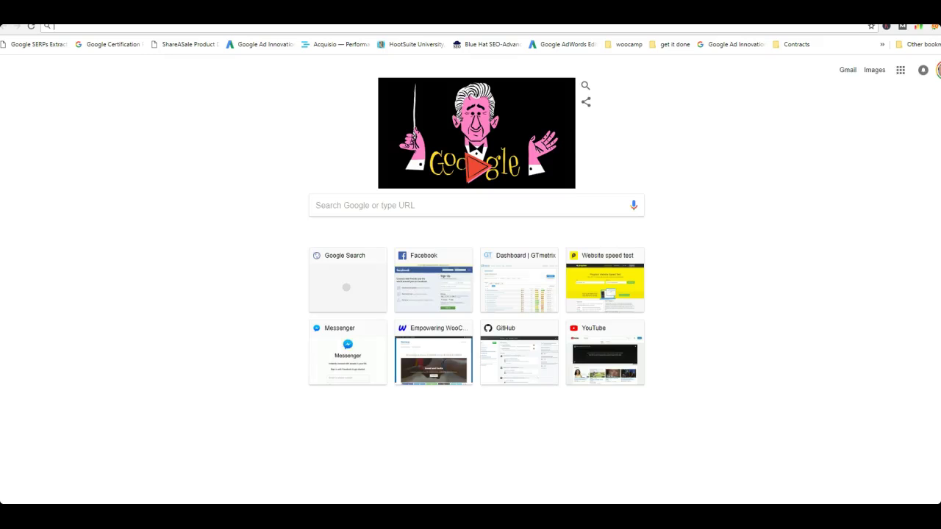
# - Load videopress.com/v/IBLz3cPU from the 'video' address suggestion and copy its page address
pyautogui.write('vid')
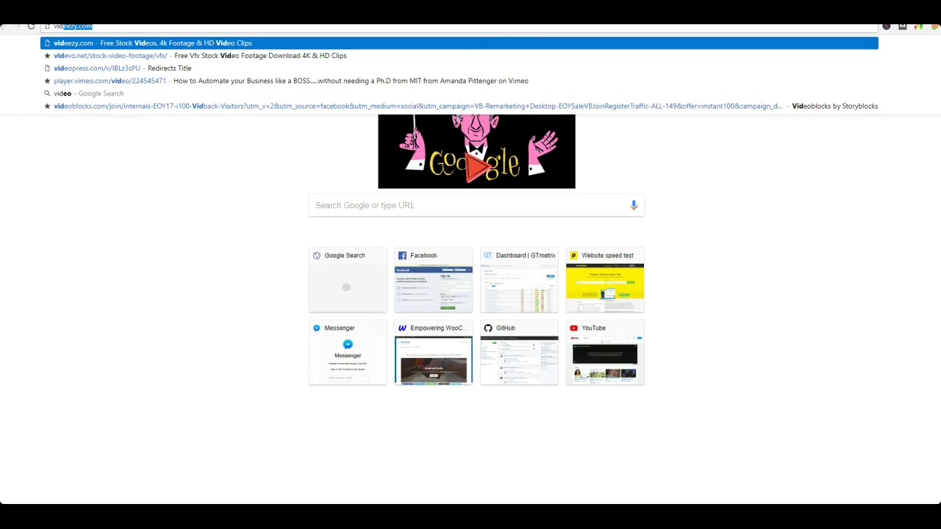
pyautogui.write('o')
pyautogui.press('BackSpace')
pyautogui.write('eopress.com/v/IBLz3cPU')
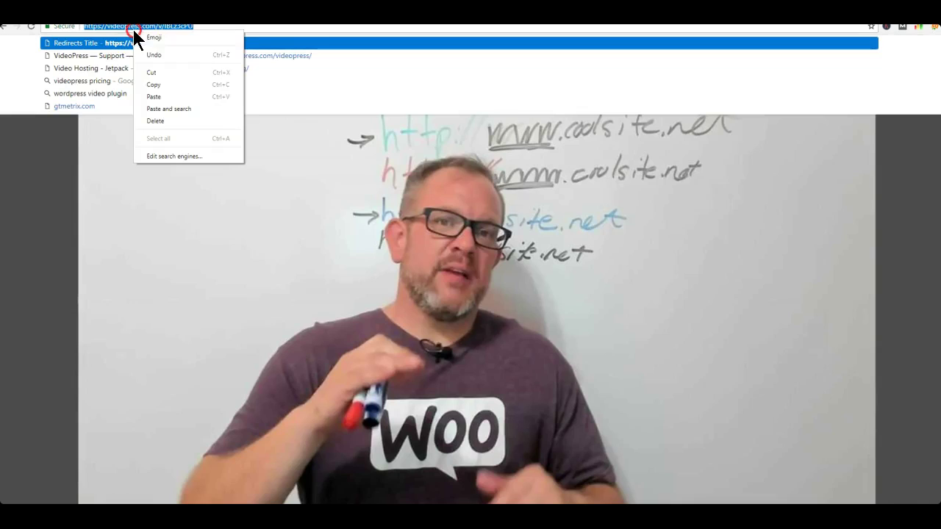
pyautogui.click(145, 84)
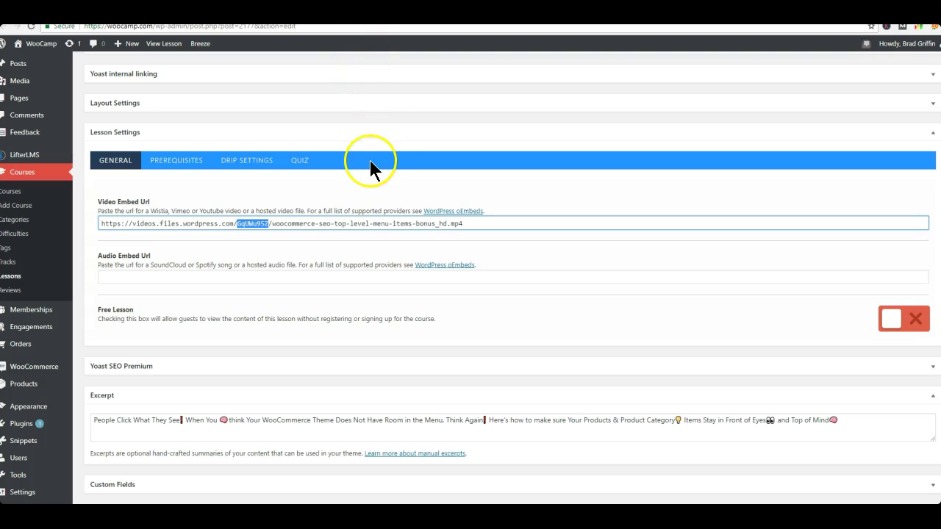
# - Select the entire MP4 address in the lesson's Video Embed Url field
pyautogui.tripleClick(485, 220)
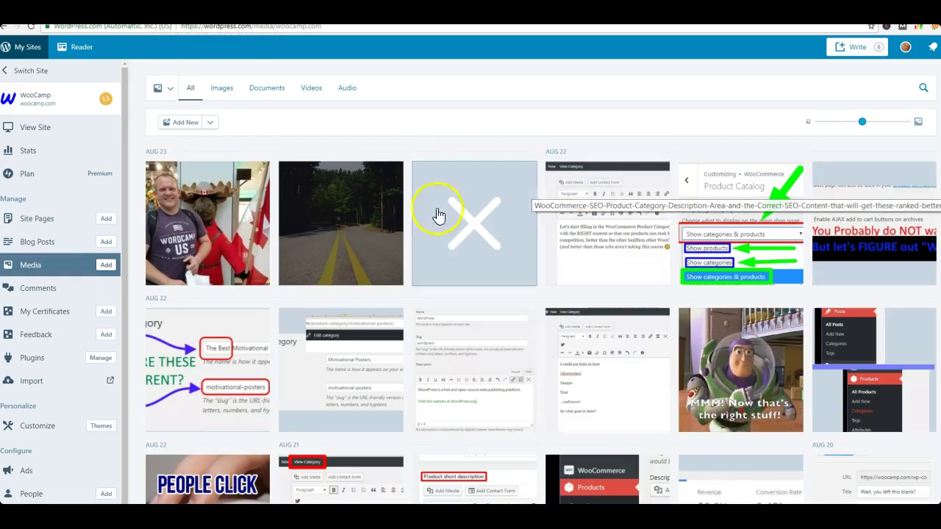
# - Open the first video's details in the WordPress.com media grid and view its file URL
pyautogui.scroll(-3, 351, 219)
pyautogui.scroll(-4, 351, 219)
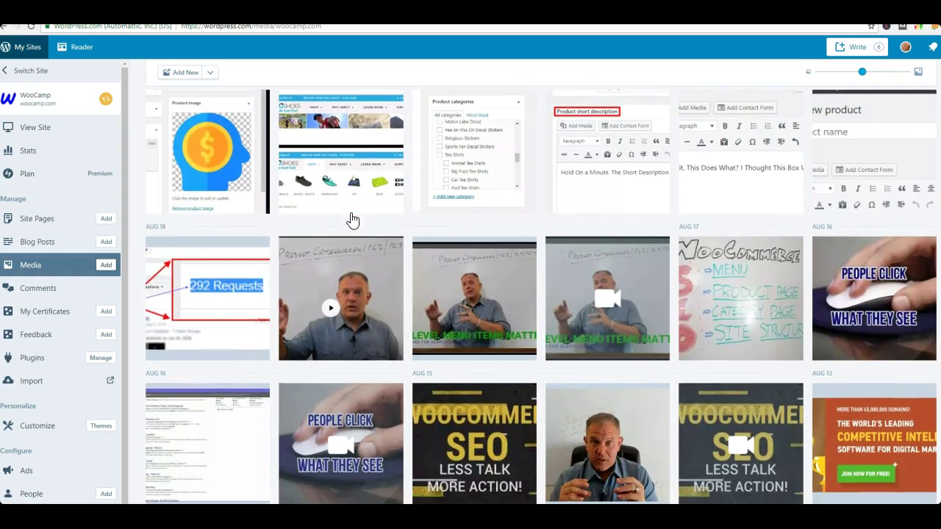
pyautogui.click(363, 286)
pyautogui.click(234, 72)
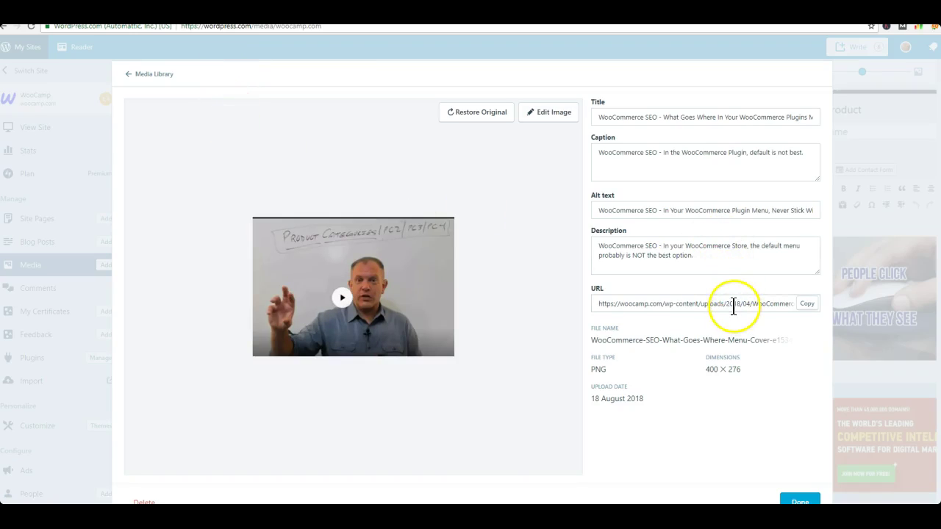
pyautogui.click(808, 304)
pyautogui.click(777, 303)
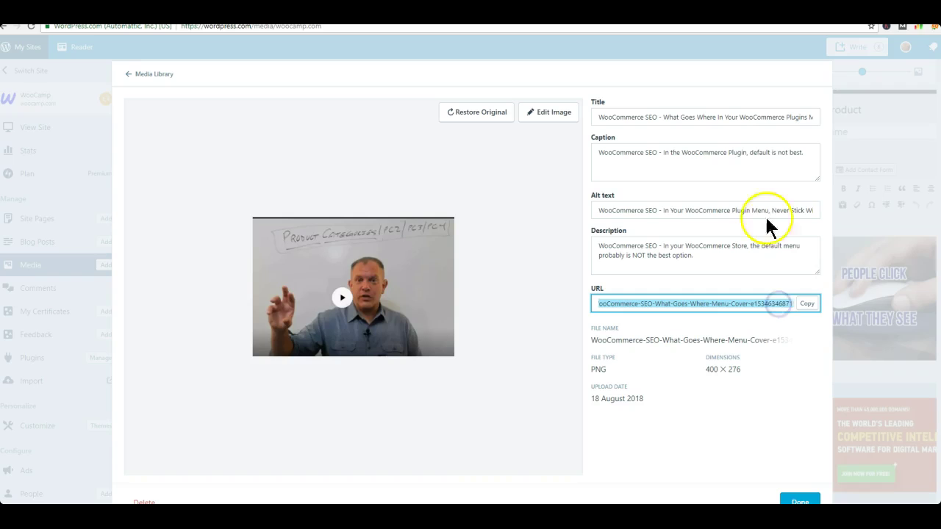
pyautogui.click(159, 73)
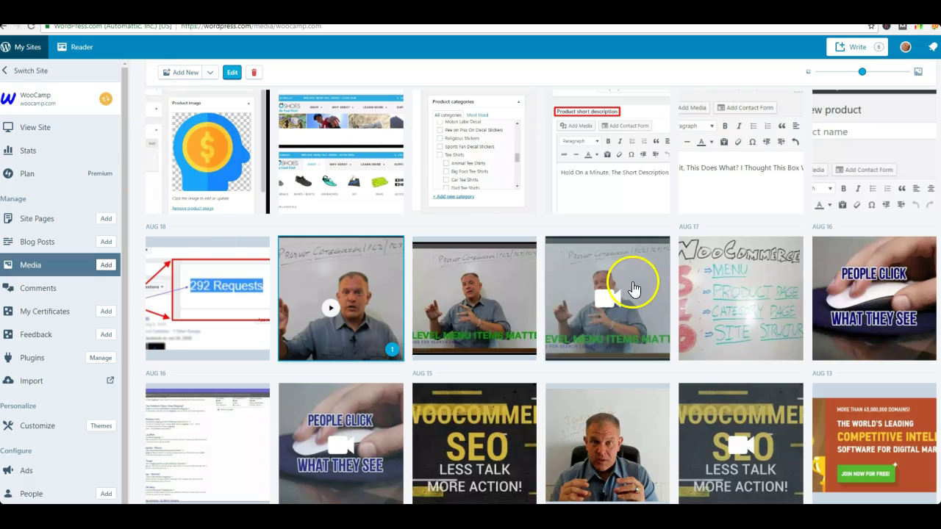
# - Check the Top Level Menu Items Matter video's file URL and 1280 × 720 size, then return to the lesson
pyautogui.click(636, 278)
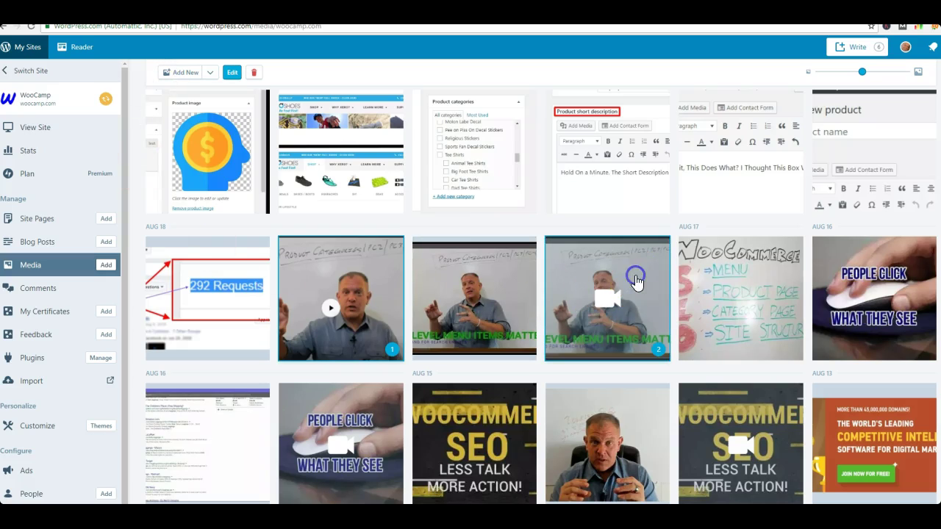
pyautogui.click(395, 281)
pyautogui.click(228, 71)
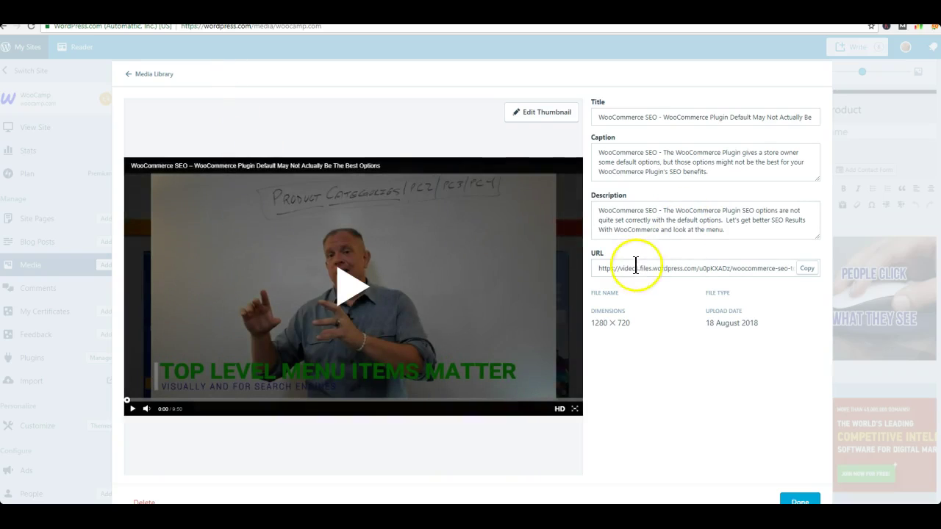
pyautogui.click(643, 266)
pyautogui.moveTo(643, 266); pyautogui.dragTo(803, 272)
pyautogui.click(805, 270)
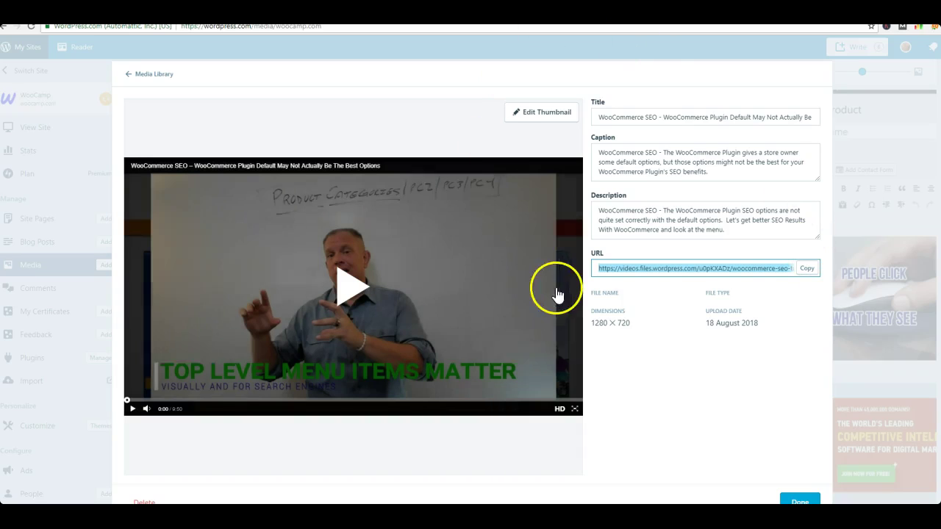
pyautogui.moveTo(593, 324); pyautogui.dragTo(627, 322)
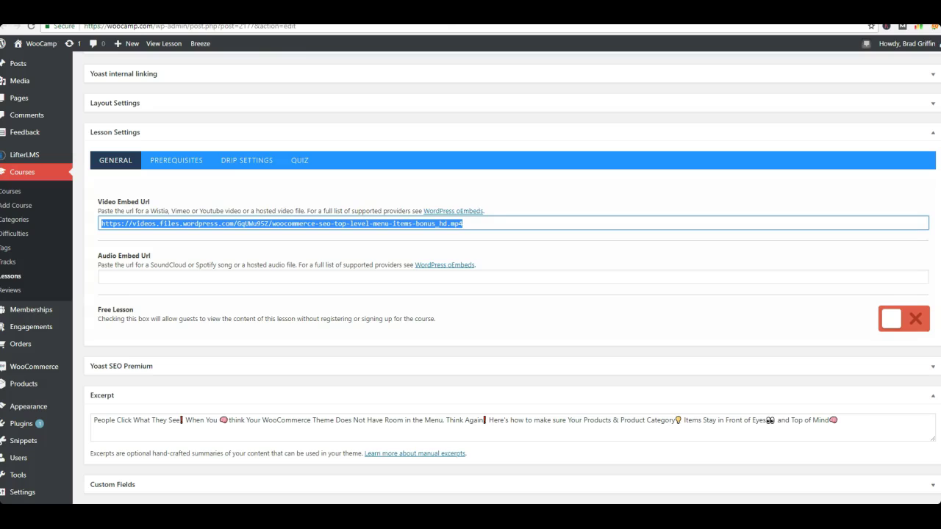
pyautogui.click(353, 15)
# - Switch to the live 'When you don't have the room' lesson page to see its embedded video
pyautogui.hotkey('ctrl', 'Tab')
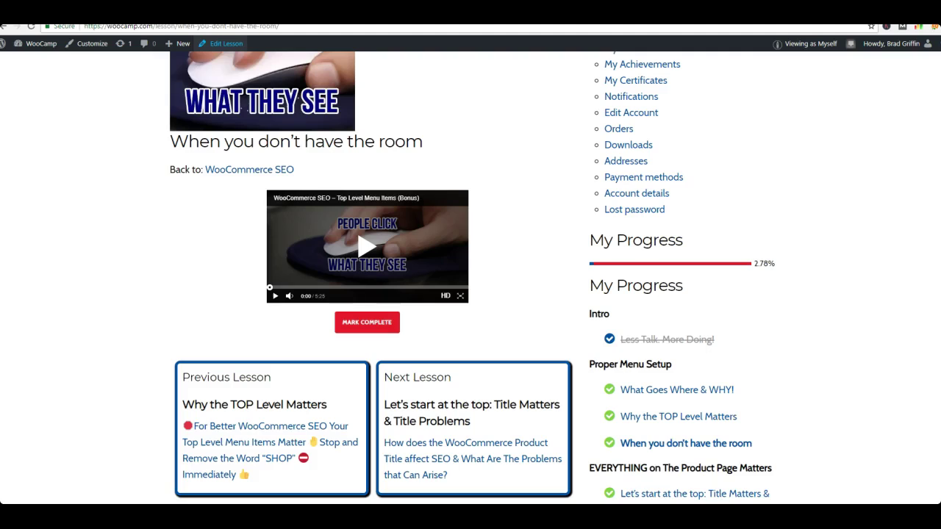
# - Inspect the embedded video player's markup in the browser developer tools
pyautogui.rightClick(283, 213)
pyautogui.click(305, 378)
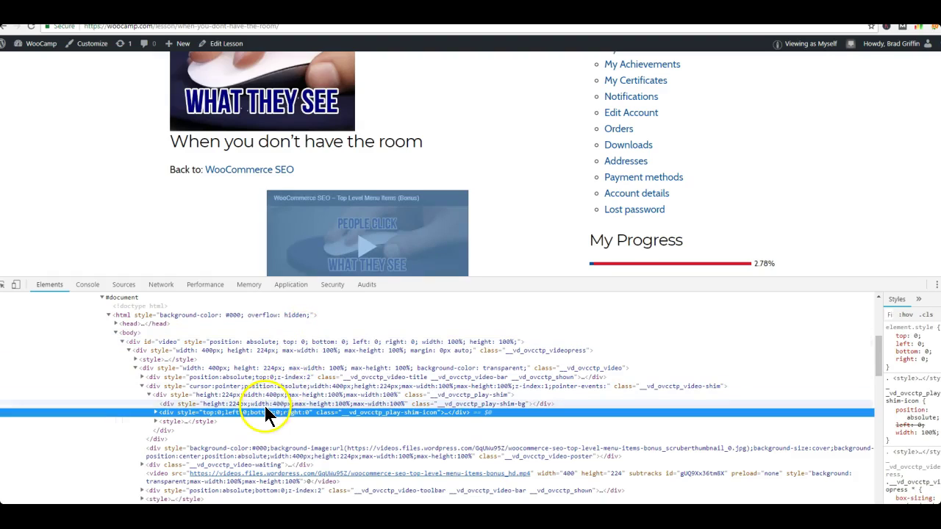
# - Trace the video markup through the llms-video-wrapper div to its 400 × 224 videopress.com iframe
pyautogui.click(136, 359)
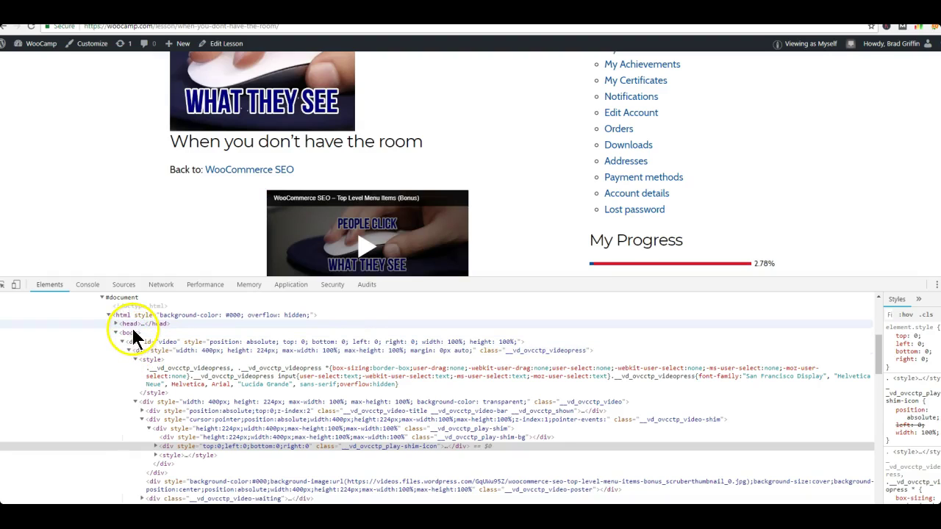
pyautogui.rightClick(231, 182)
pyautogui.click(246, 323)
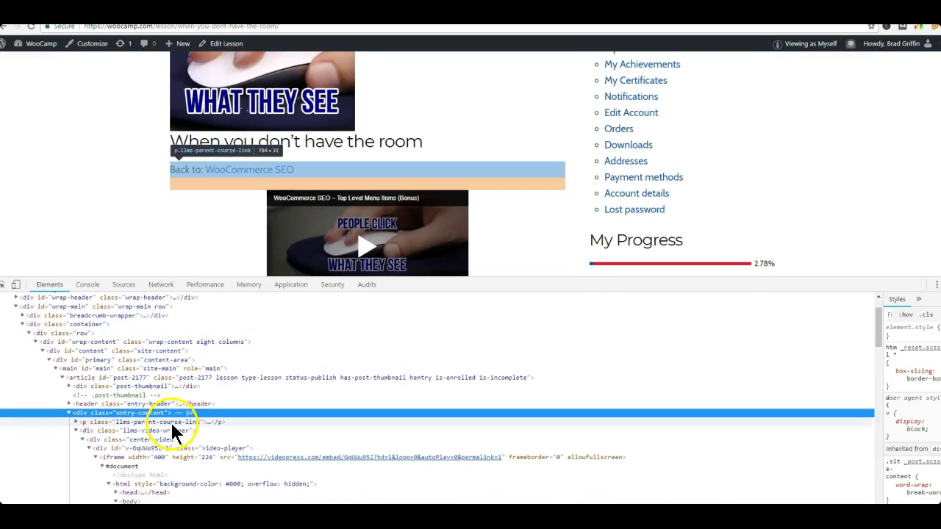
pyautogui.click(171, 431)
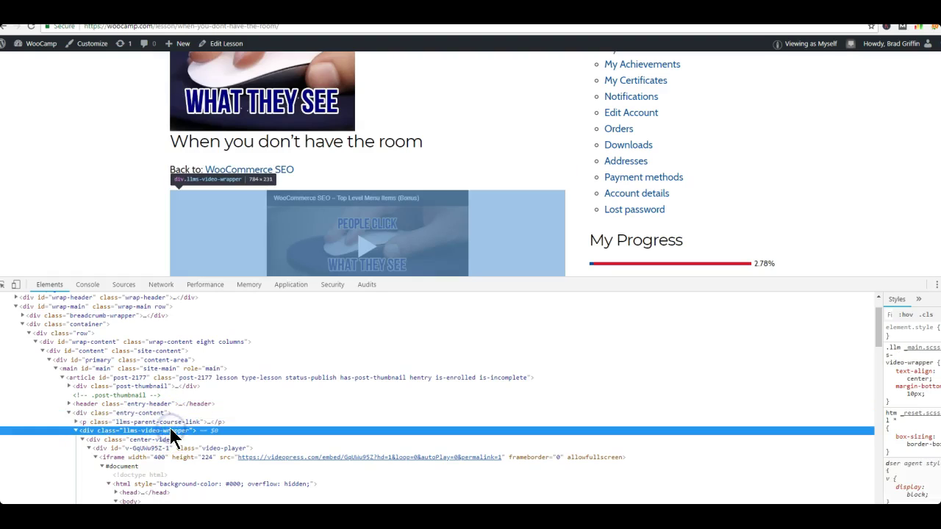
pyautogui.scroll(-2, 168, 424)
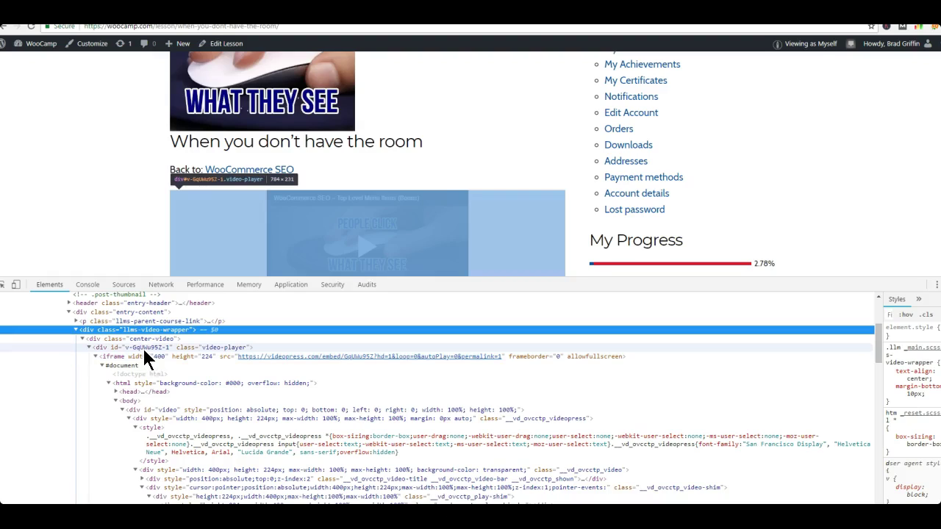
pyautogui.scroll(-2, 206, 227)
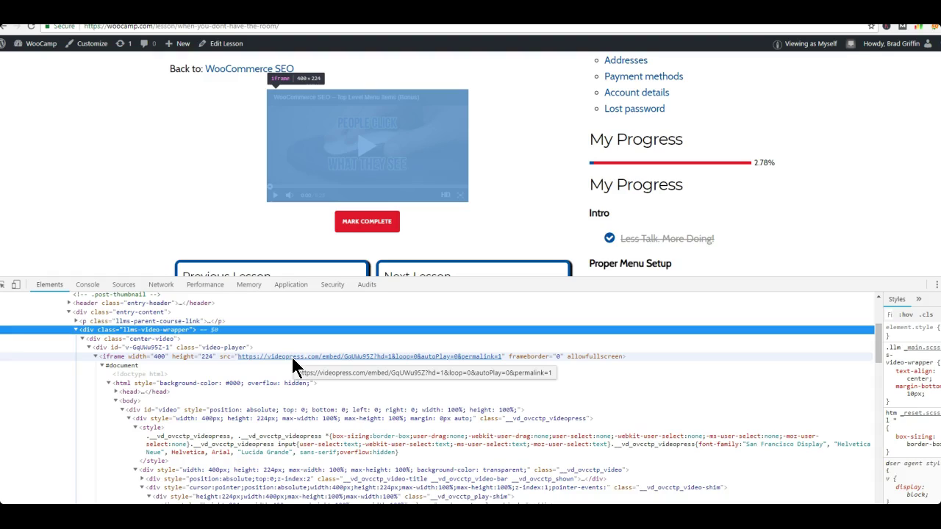
# - Resize the lesson video iframe in DevTools to width 750 and height 500
pyautogui.doubleClick(158, 356)
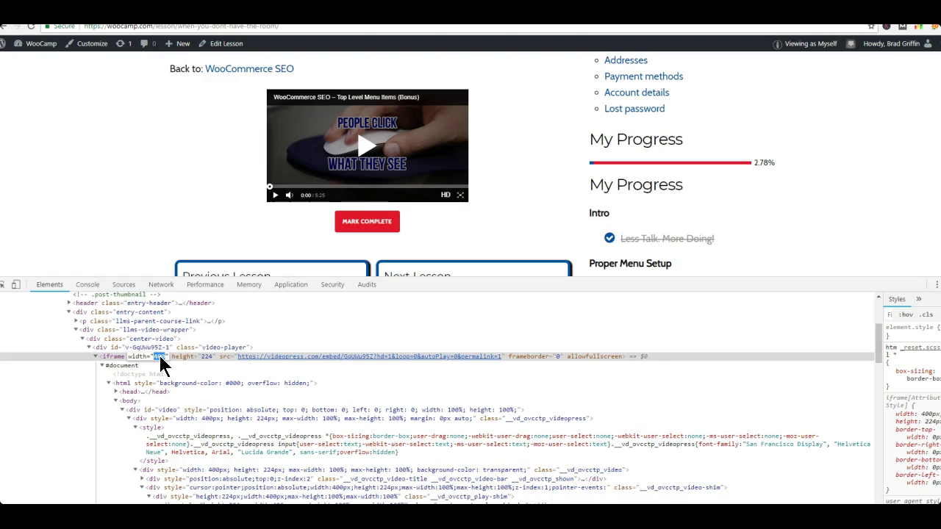
pyautogui.write('750')
pyautogui.press('Return')
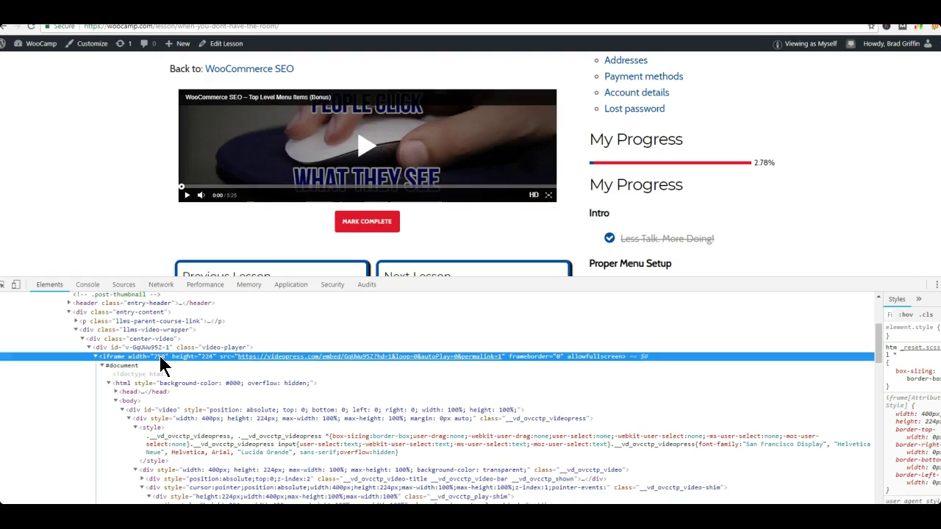
pyautogui.doubleClick(206, 357)
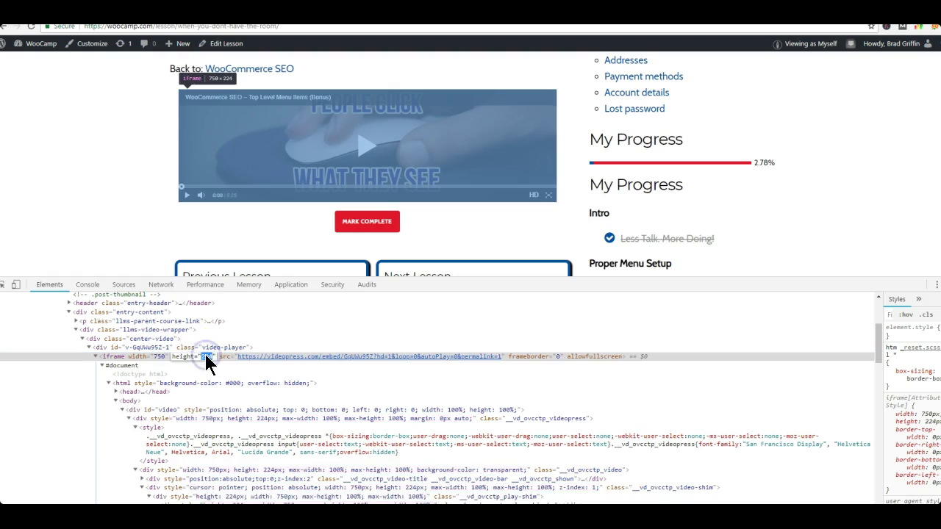
pyautogui.write('5')
pyautogui.press('Return')
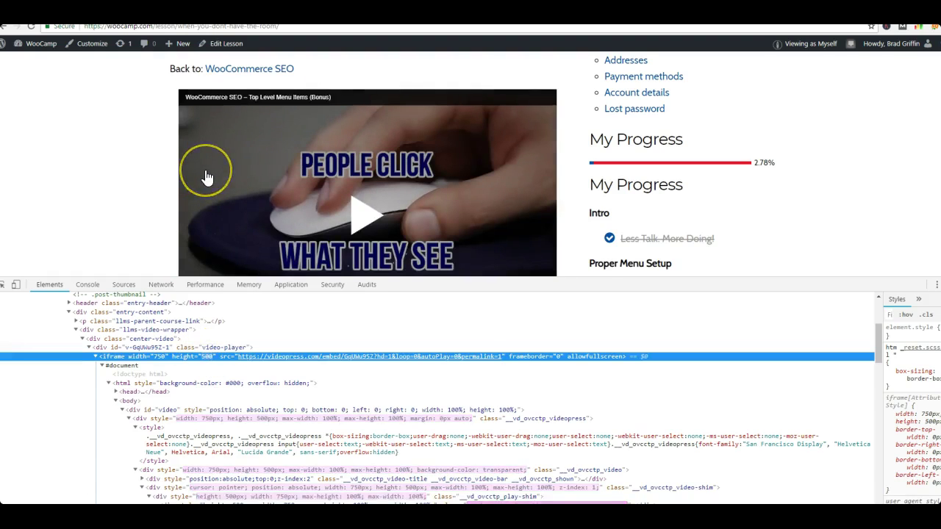
pyautogui.scroll(-2, 206, 176)
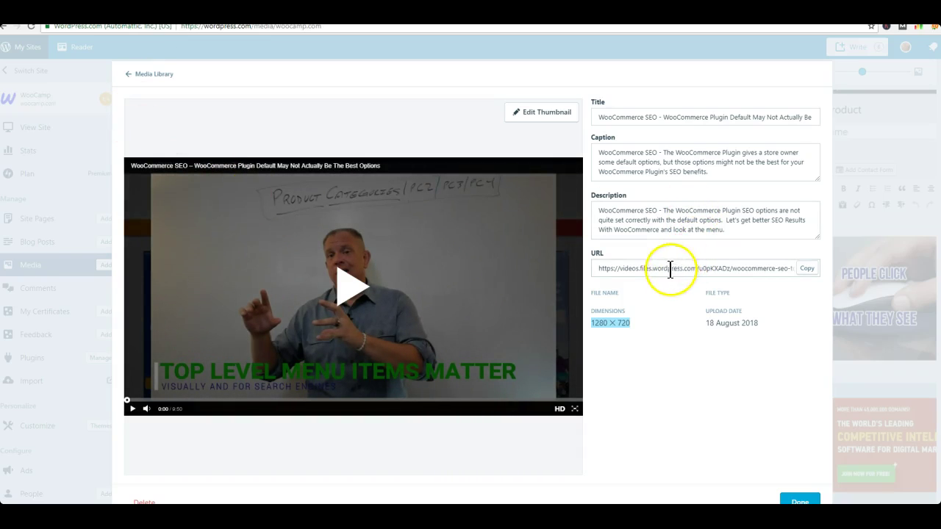
# - Copy the video's .mp4 file URL from the Media Library into a new tab's address bar
pyautogui.click(623, 268)
pyautogui.moveTo(623, 269); pyautogui.dragTo(781, 268)
pyautogui.click(803, 269)
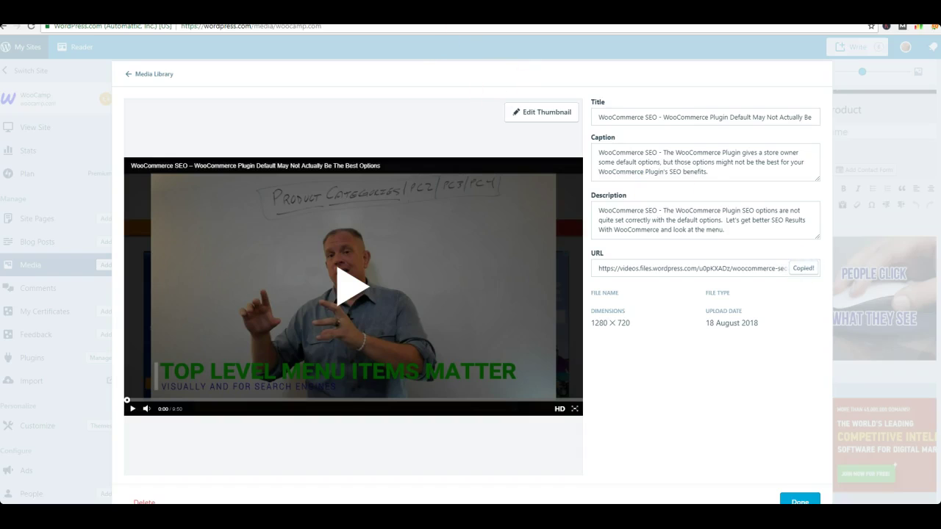
pyautogui.hotkey('ctrl', 't')
pyautogui.rightClick(387, 28)
pyautogui.click(406, 97)
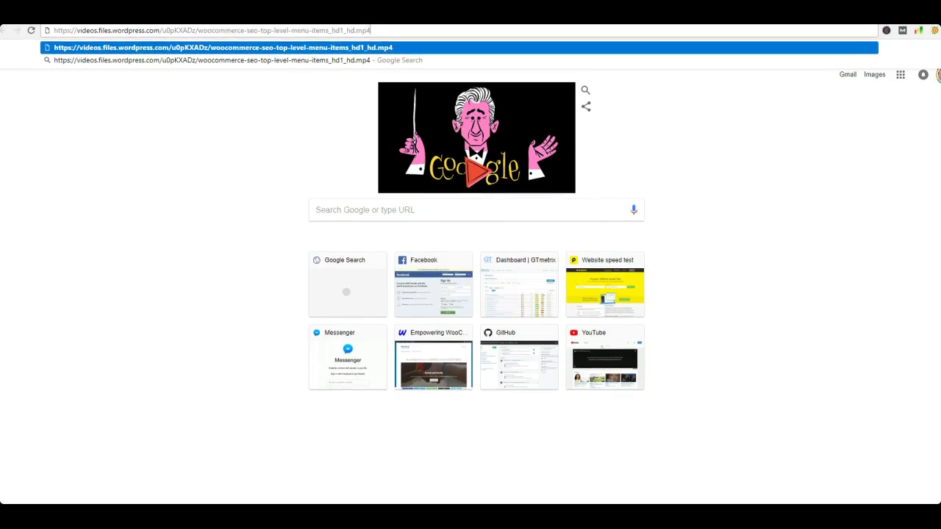
# - Check the pasted address's .mp4 ending, then return to the WooCamp lesson tab
pyautogui.moveTo(379, 36)
pyautogui.mouseDown()
pyautogui.moveTo(356, 35)
pyautogui.moveTo(393, 35)
pyautogui.mouseUp()
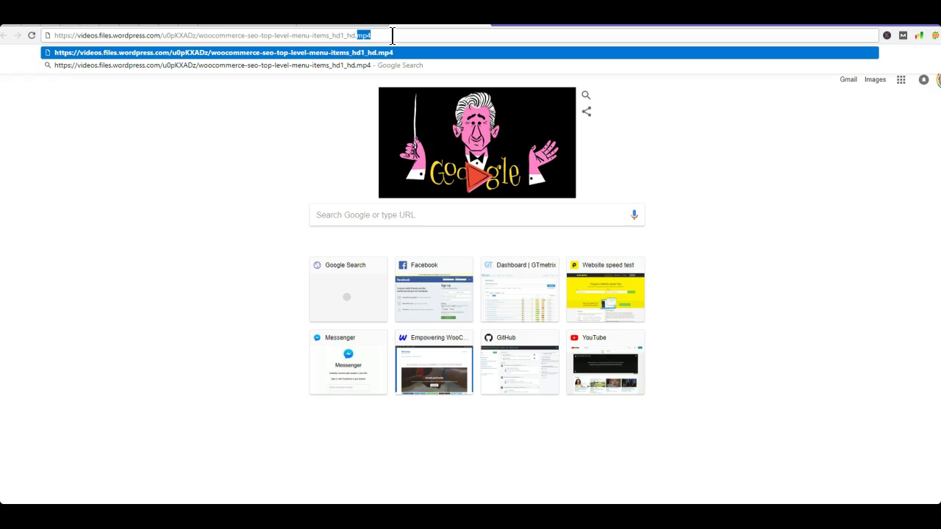
pyautogui.click(227, 22)
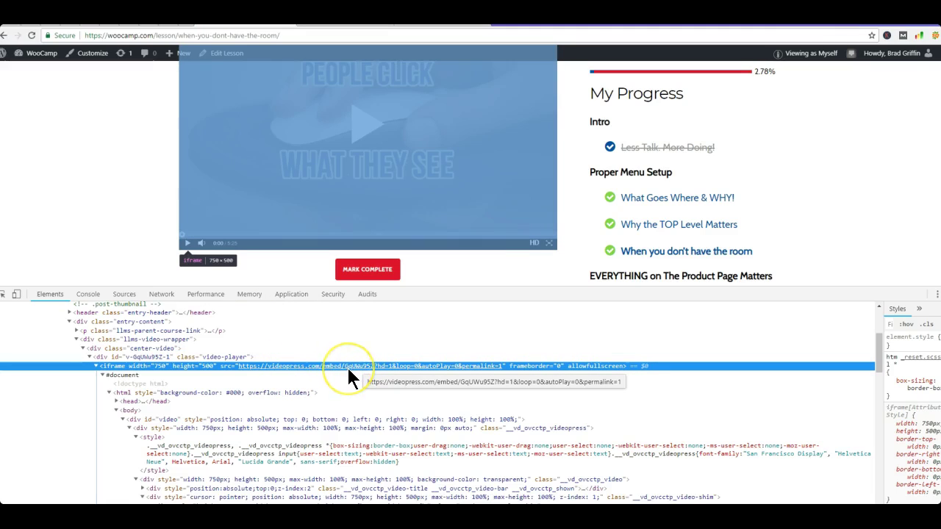
# - Copy the iframe's src address and paste it over the lesson's Video Embed Url
pyautogui.doubleClick(347, 366)
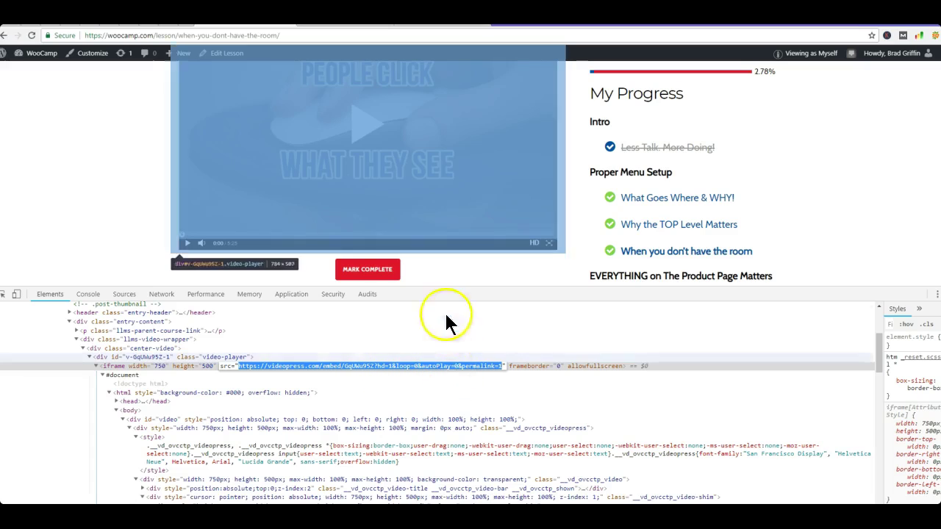
pyautogui.scroll(2, 441, 116)
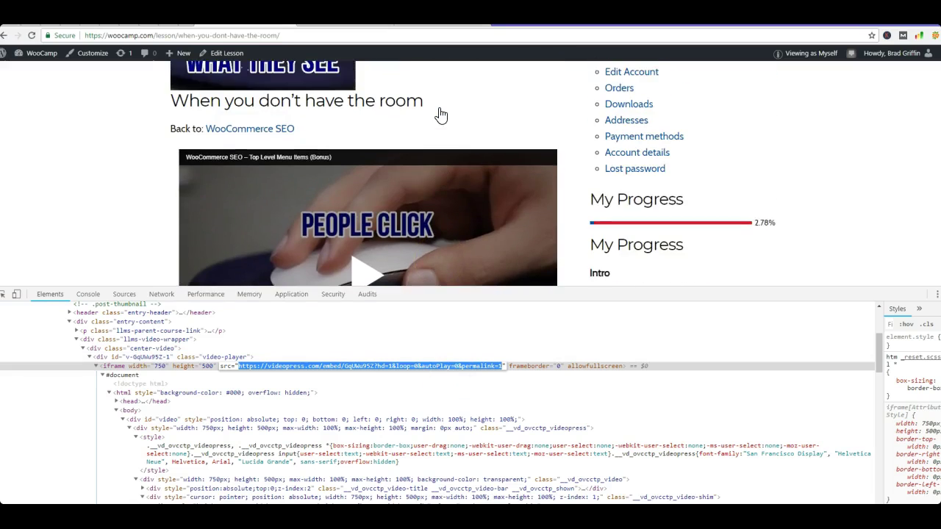
pyautogui.scroll(1, 441, 115)
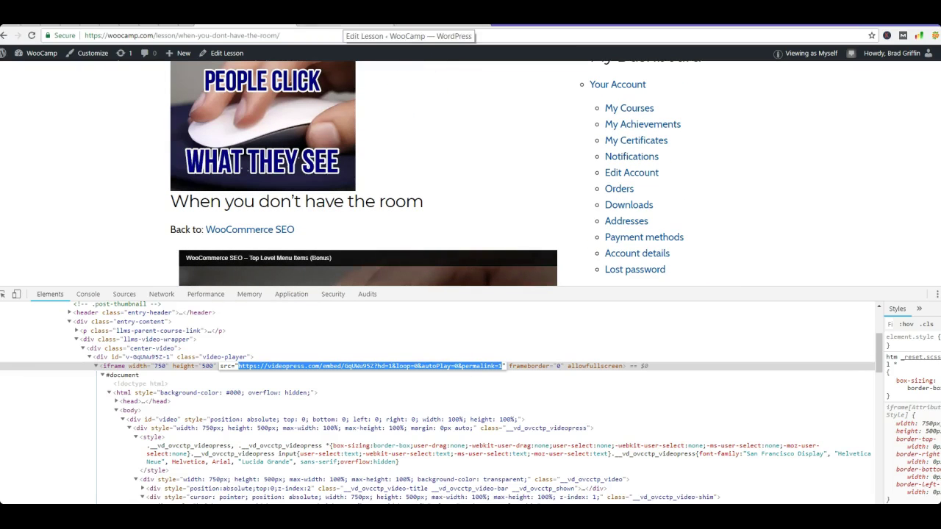
pyautogui.click(345, 18)
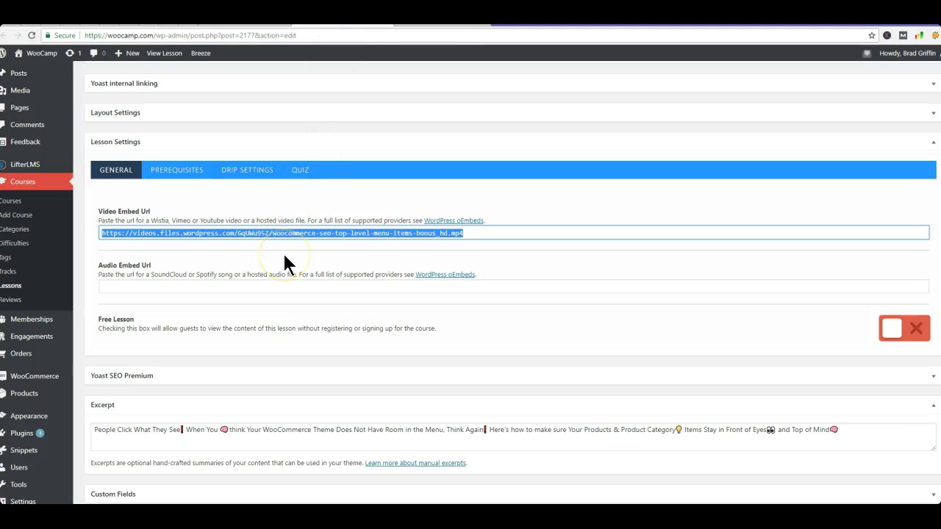
pyautogui.hotkey('ctrl', 'v')
# - Paste the lesson's MP4 URL into a new tab and copy its video ID u0pKXADz
pyautogui.click(342, 193)
pyautogui.hotkey('ctrl', 't')
pyautogui.hotkey('ctrl', 'v')
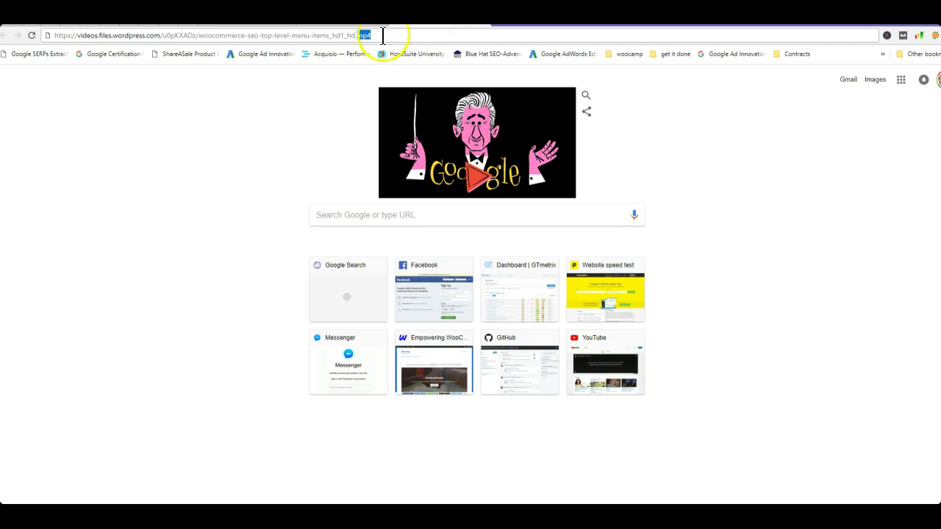
pyautogui.click(383, 35)
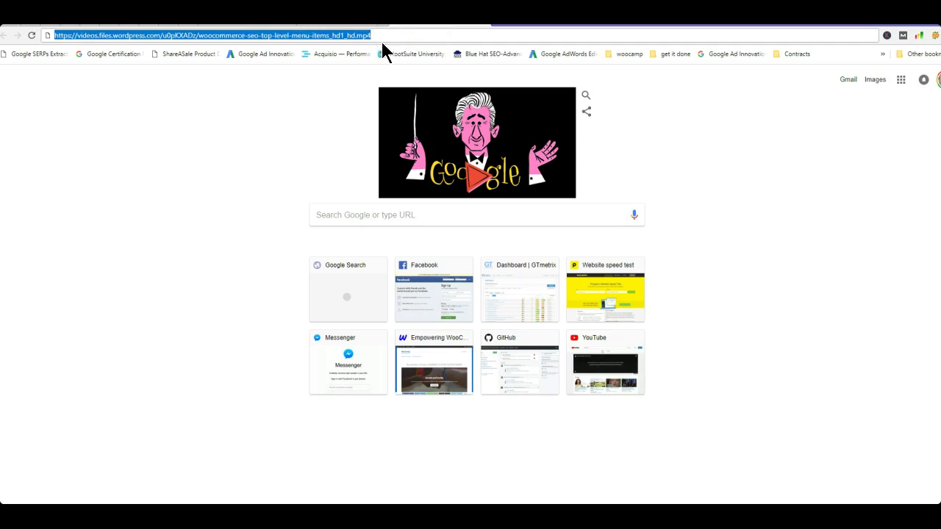
pyautogui.doubleClick(177, 36)
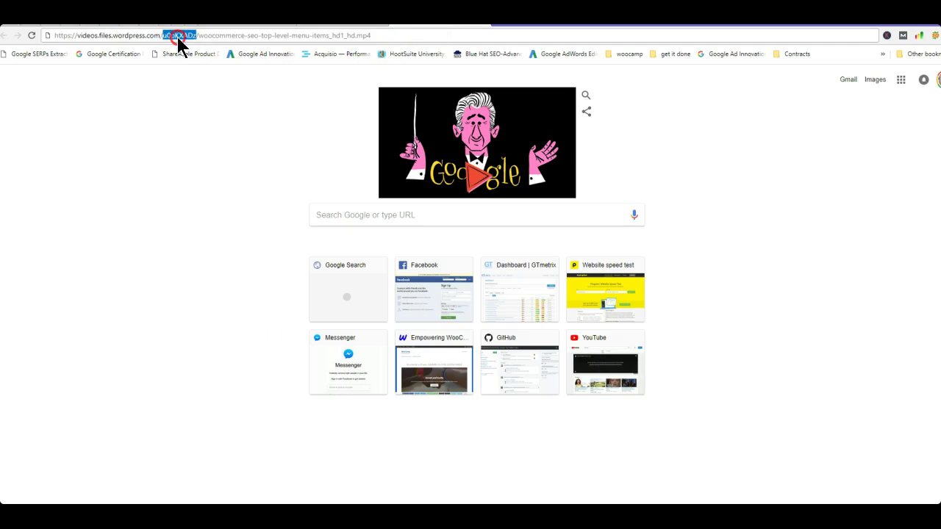
pyautogui.rightClick(179, 37)
pyautogui.click(184, 81)
# - Load videopress.com/v/u0pKXADz and copy that VideoPress page address
pyautogui.moveTo(371, 35); pyautogui.dragTo(72, 34)
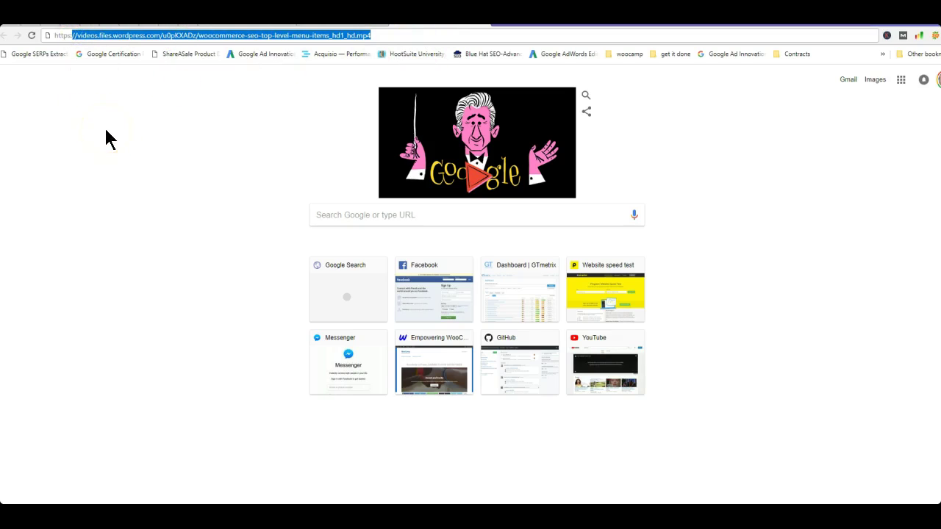
pyautogui.press('BackSpace')
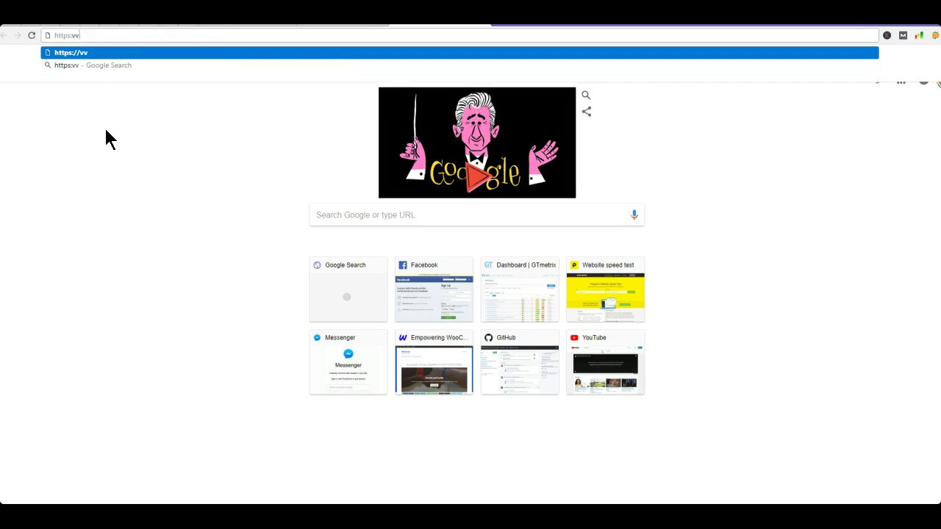
pyautogui.write('//')
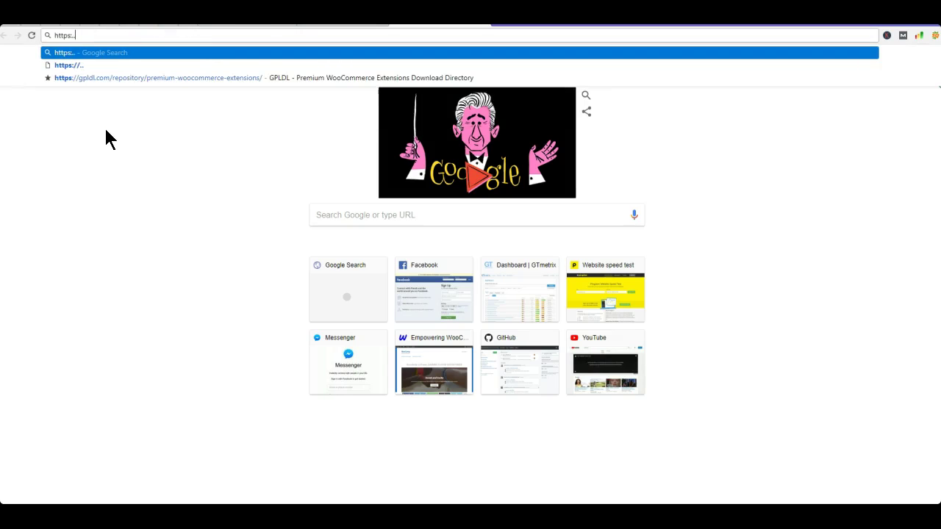
pyautogui.write('vi')
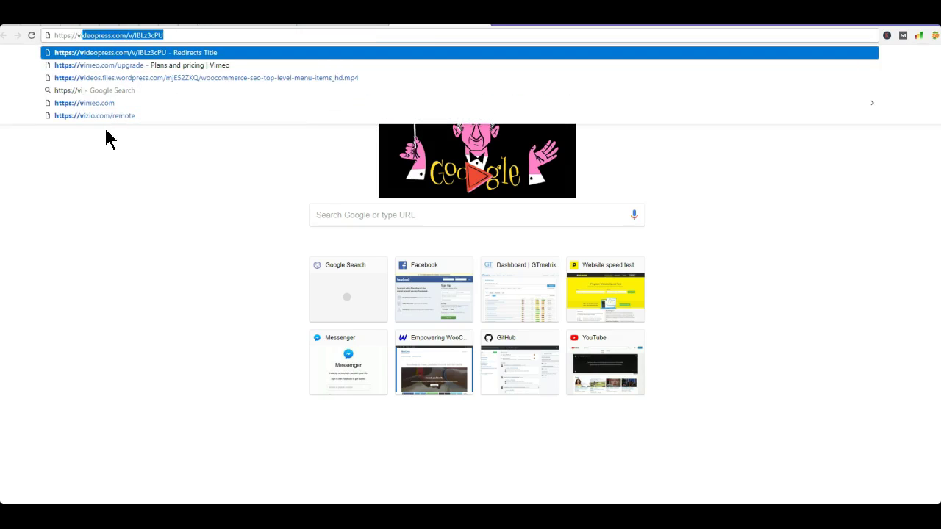
pyautogui.write('deopress.com/v/IBLz3cPU')
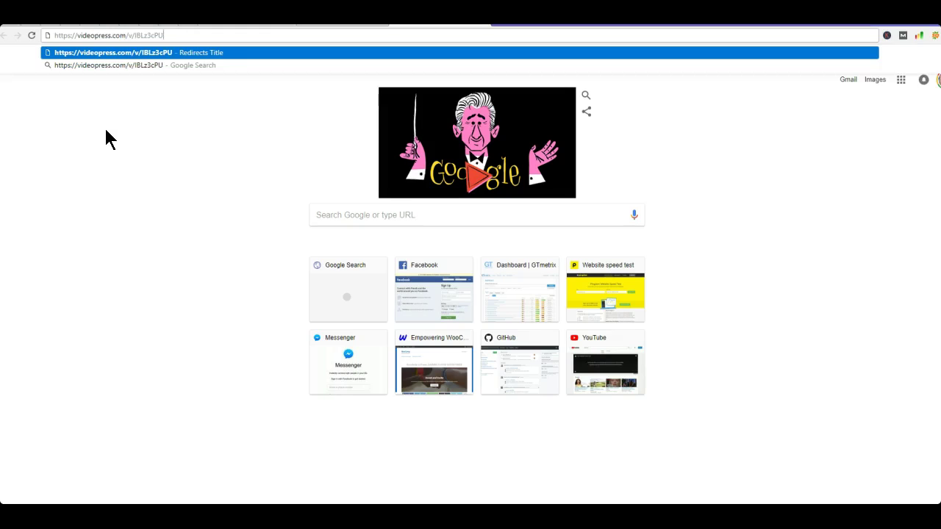
pyautogui.press('BackSpace')
pyautogui.press('BackSpace')
pyautogui.press('BackSpace')
pyautogui.press('BackSpace')
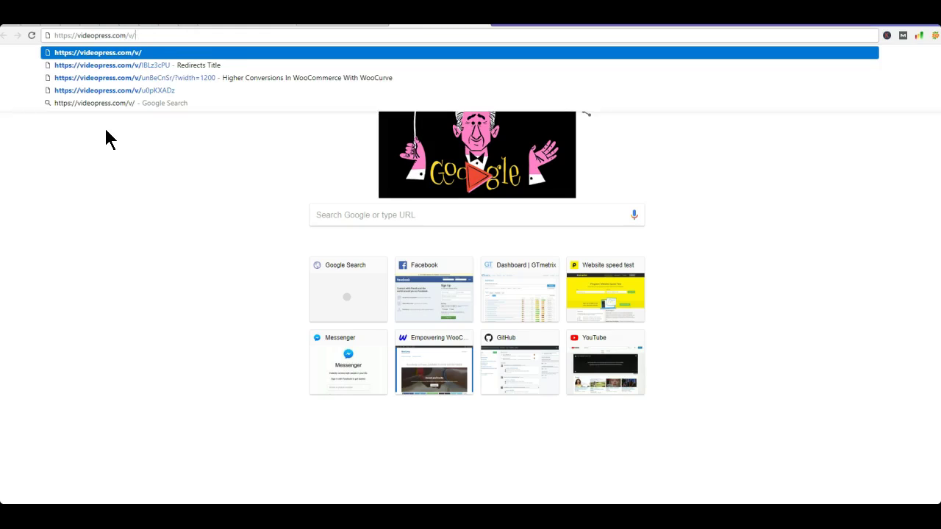
pyautogui.write('u0pKXADz')
pyautogui.press('Return')
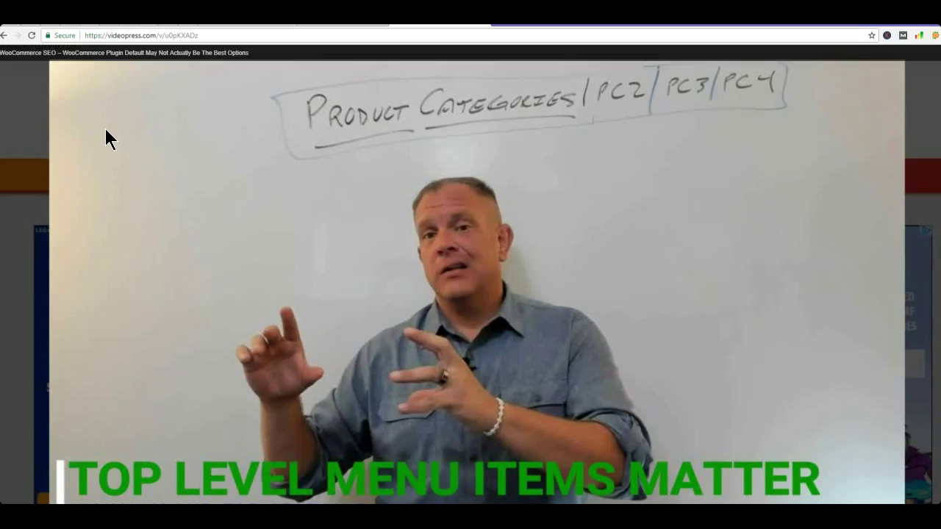
pyautogui.click(173, 36)
pyautogui.rightClick(174, 37)
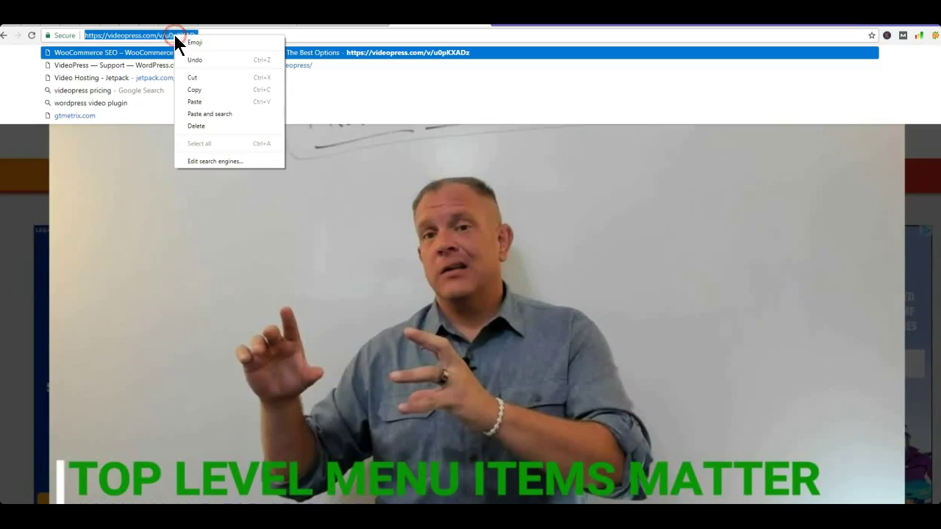
pyautogui.click(194, 88)
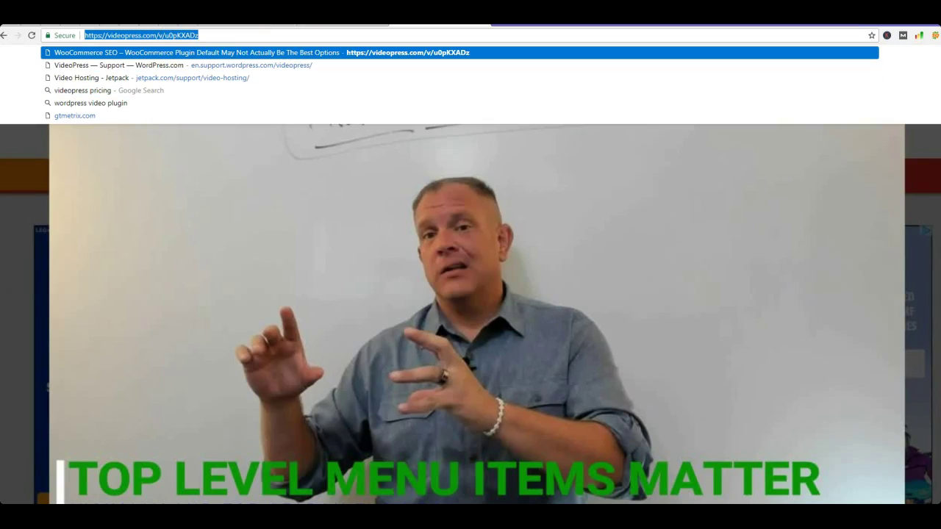
pyautogui.hotkey('ctrl', 'Tab')
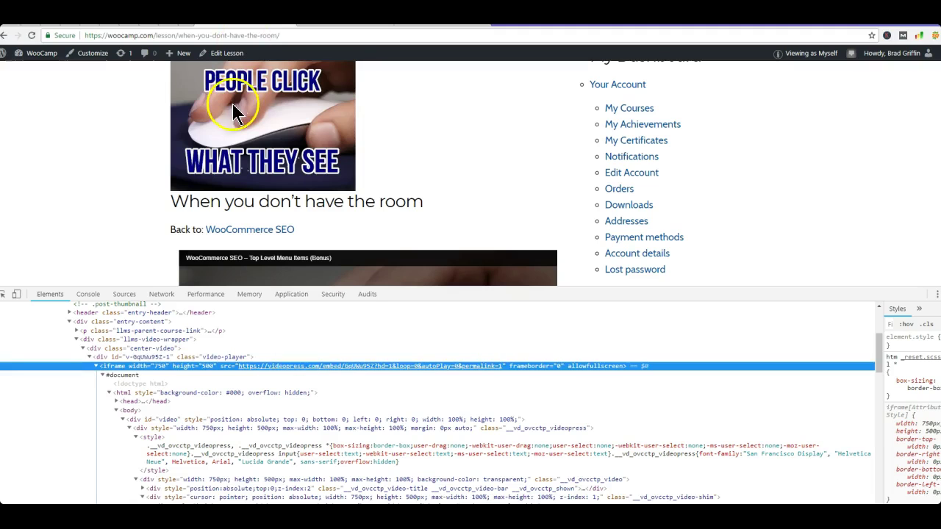
pyautogui.click(312, 21)
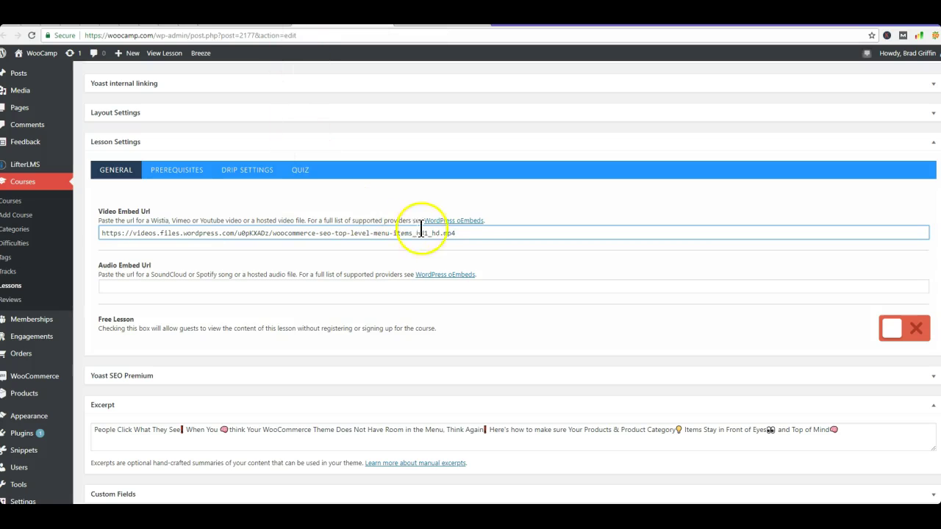
pyautogui.moveTo(463, 234); pyautogui.dragTo(100, 233)
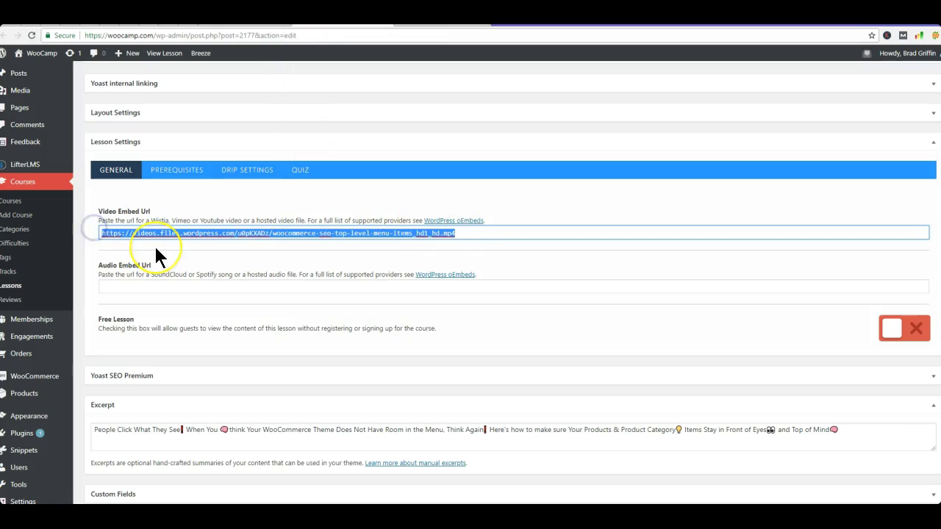
pyautogui.hotkey('ctrl', 'v')
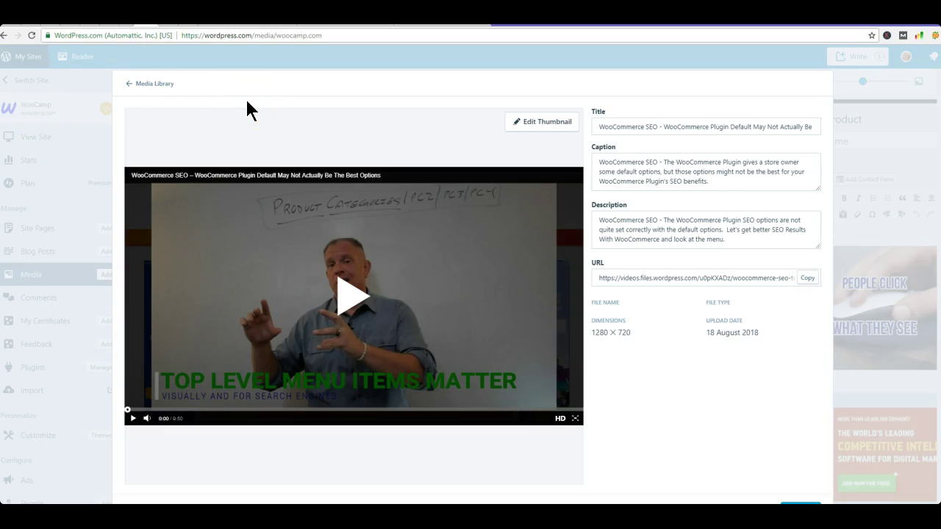
pyautogui.click(168, 89)
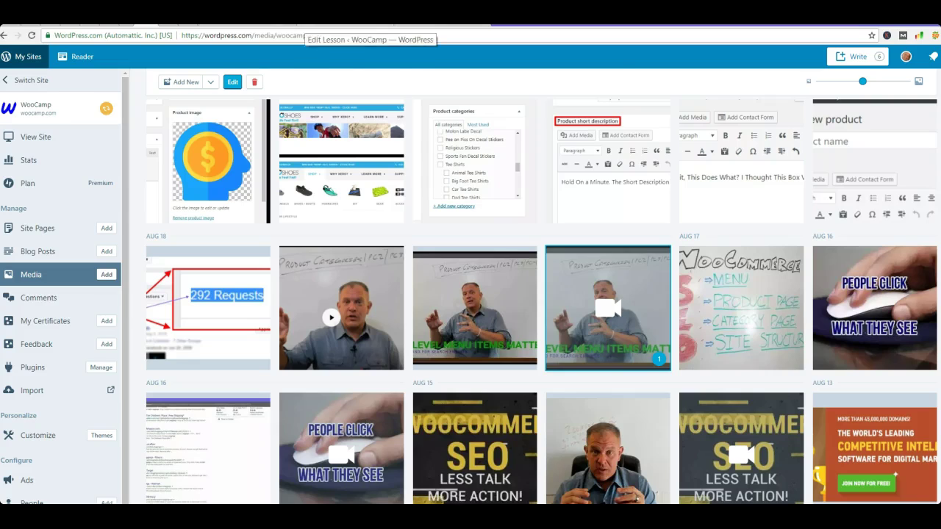
pyautogui.click(323, 23)
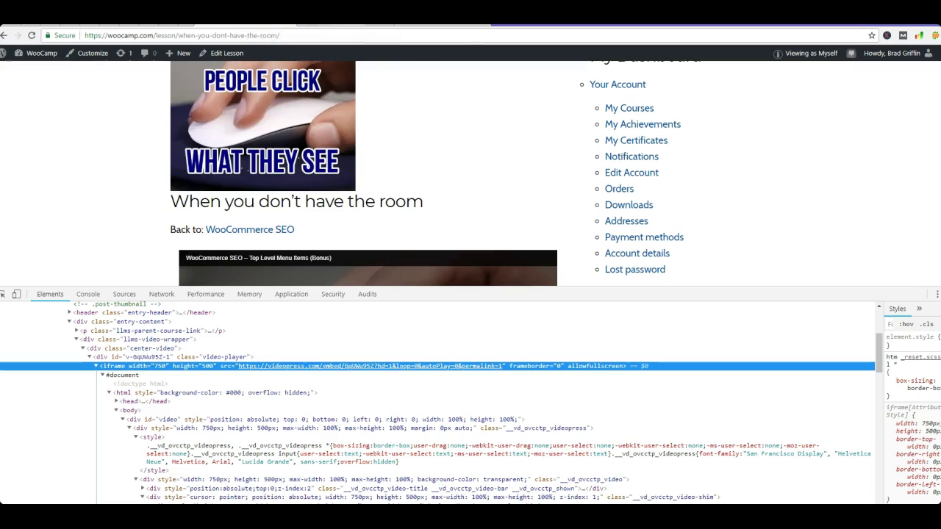
pyautogui.click(346, 22)
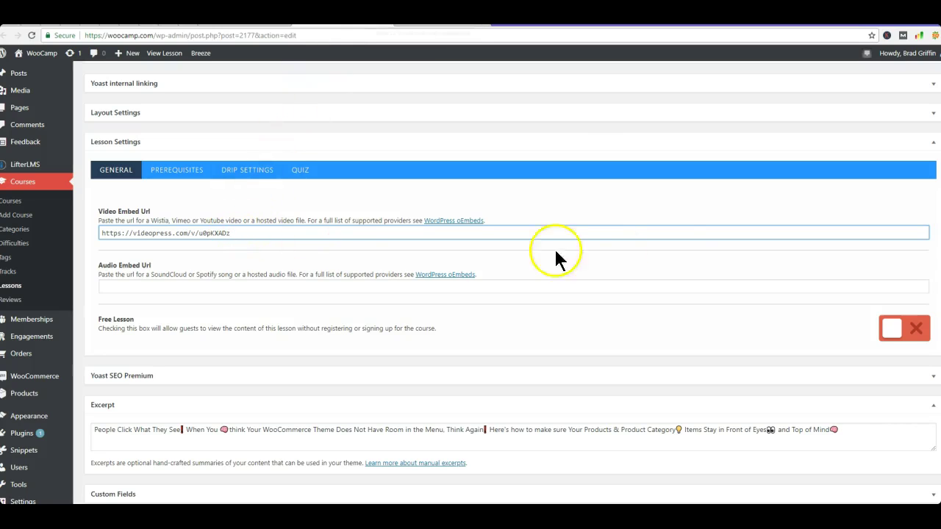
pyautogui.scroll(10, 897, 271)
# - Update the lesson and reload its front-end page to view the u0pKXADz VideoPress video
pyautogui.scroll(-1, 893, 270)
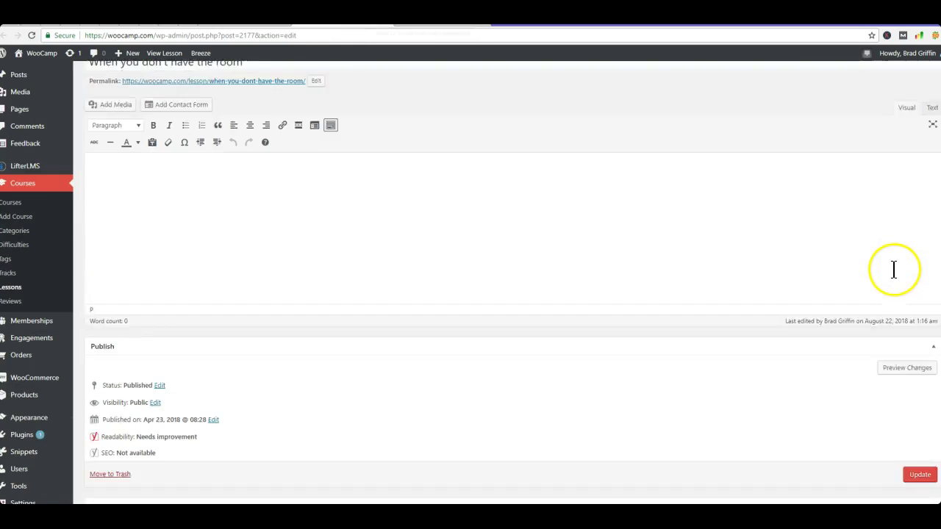
pyautogui.scroll(-1, 894, 270)
pyautogui.click(919, 414)
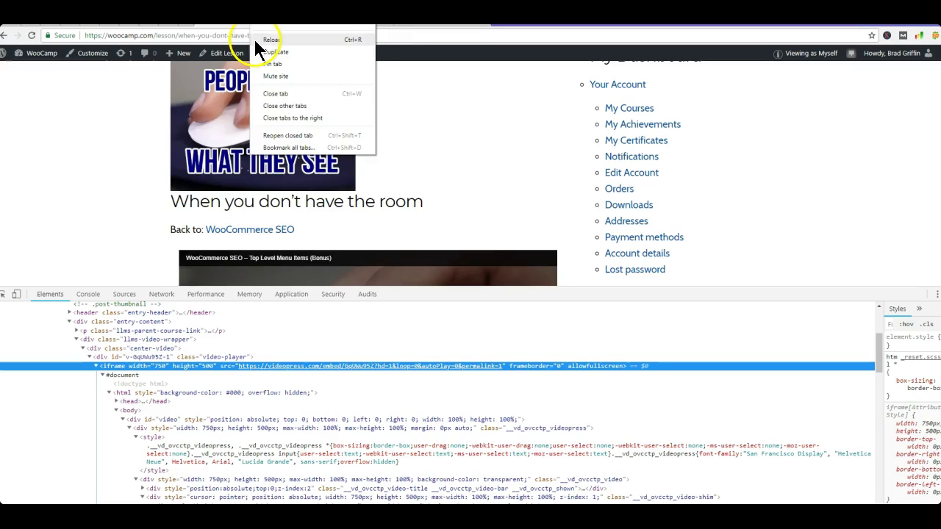
pyautogui.click(270, 40)
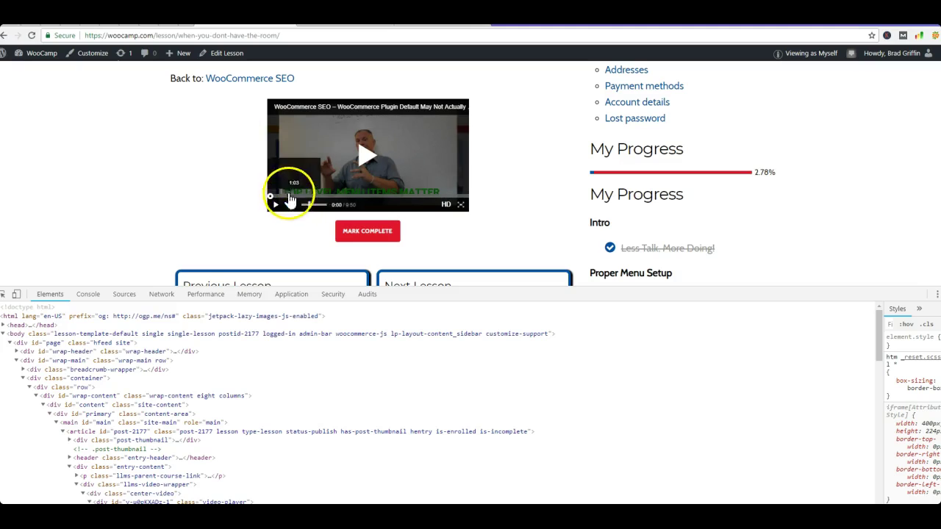
# - Inspect the lesson video in DevTools and locate its 400×224 iframe element
pyautogui.rightClick(285, 92)
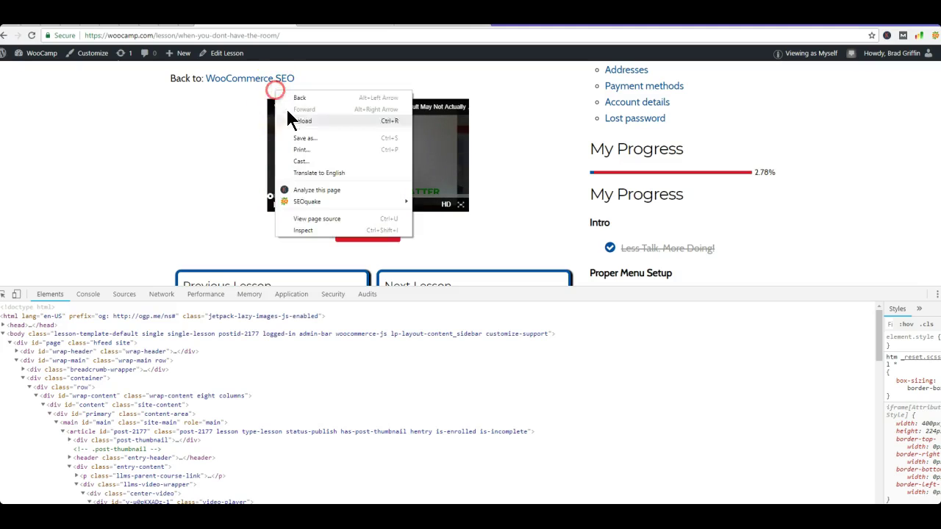
pyautogui.click(294, 230)
pyautogui.scroll(-4, 187, 411)
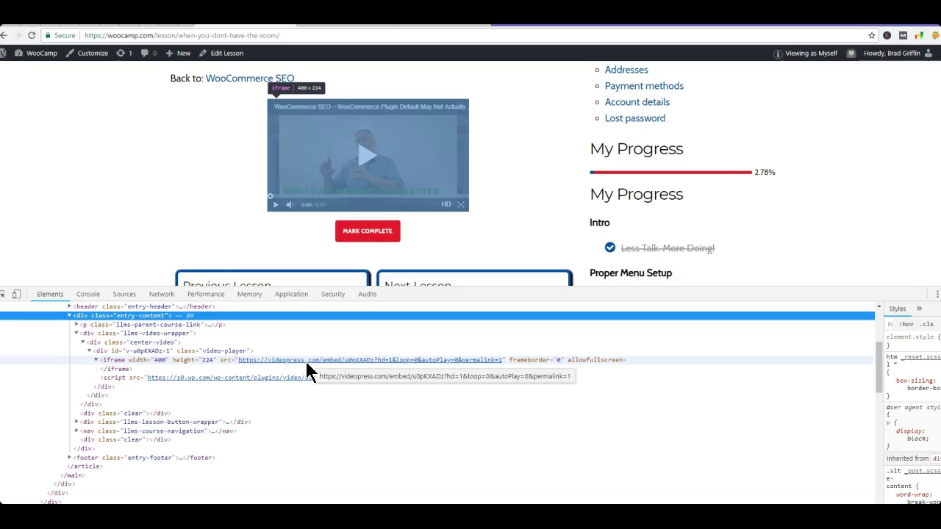
pyautogui.click(332, 358)
# - Open the iframe's src attribute for editing and select 'embed' in its path
pyautogui.doubleClick(158, 360)
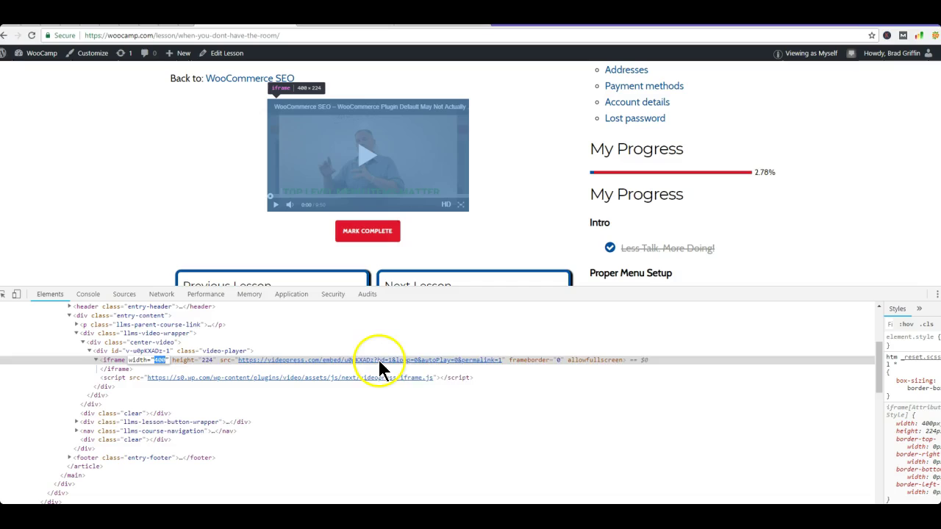
pyautogui.click(378, 360)
pyautogui.click(379, 360)
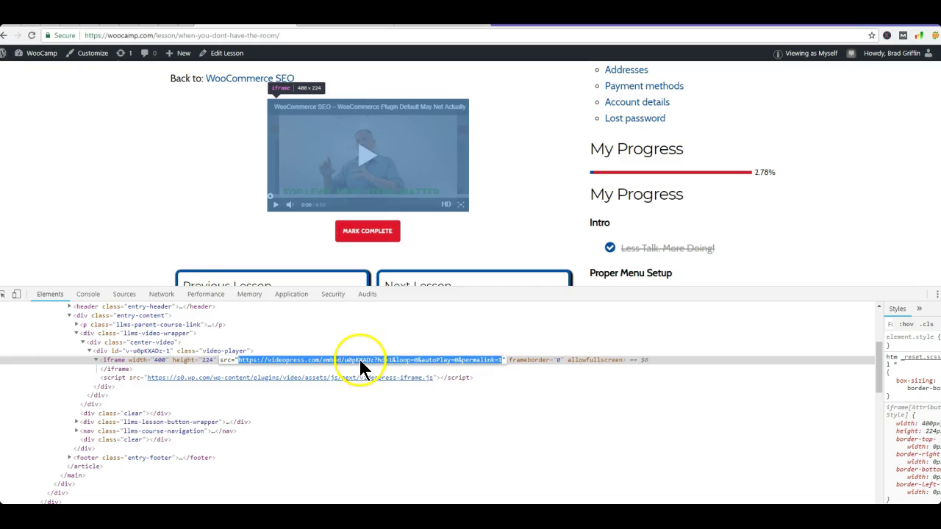
pyautogui.doubleClick(358, 360)
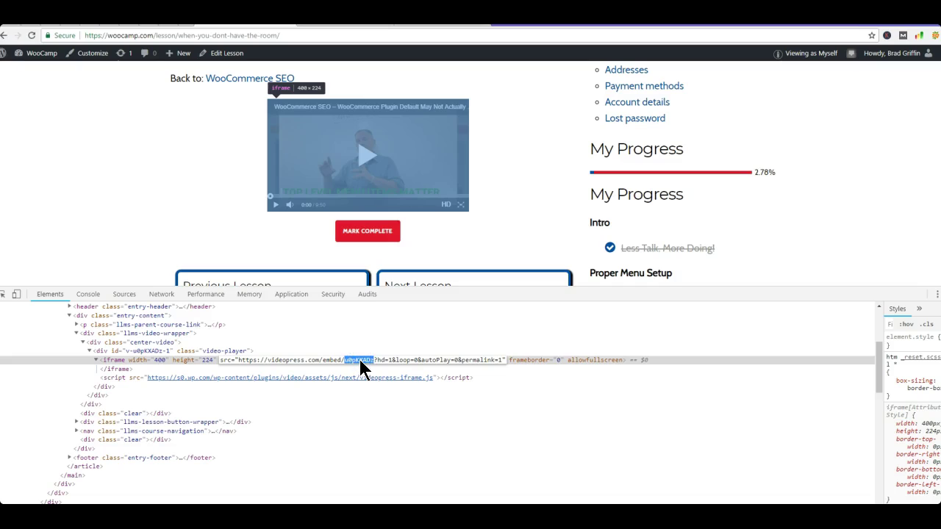
pyautogui.click(327, 360)
# - Replace 'embed' with 'v' in the iframe src path, giving videopress.com/v/u0pKXADz
pyautogui.write('v')
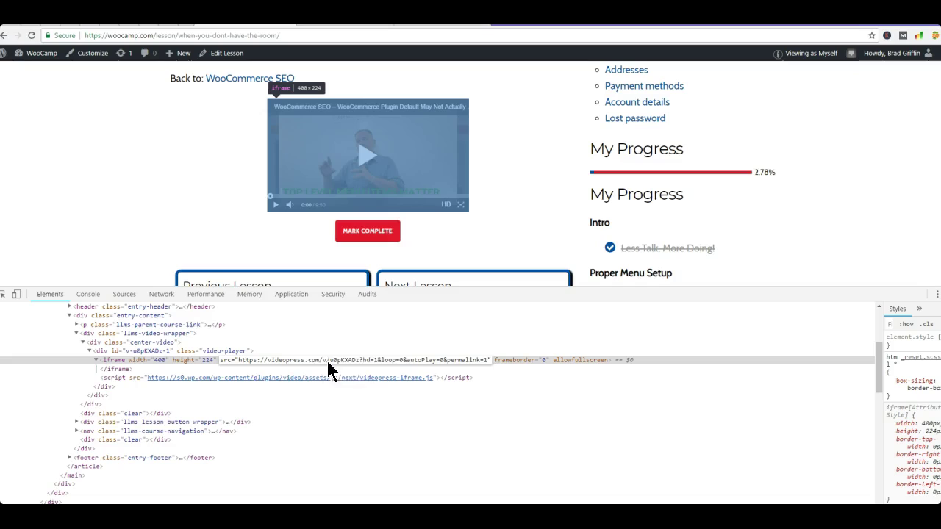
pyautogui.click(364, 361)
pyautogui.write('/')
pyautogui.doubleClick(372, 360)
# - Append &width=750&height=500 to the iframe src and apply the edit
pyautogui.click(485, 360)
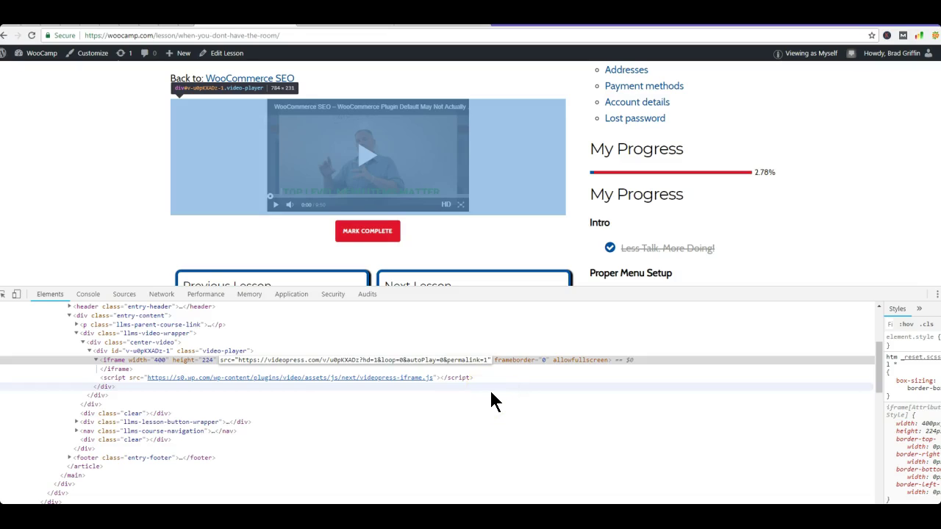
pyautogui.write('&width')
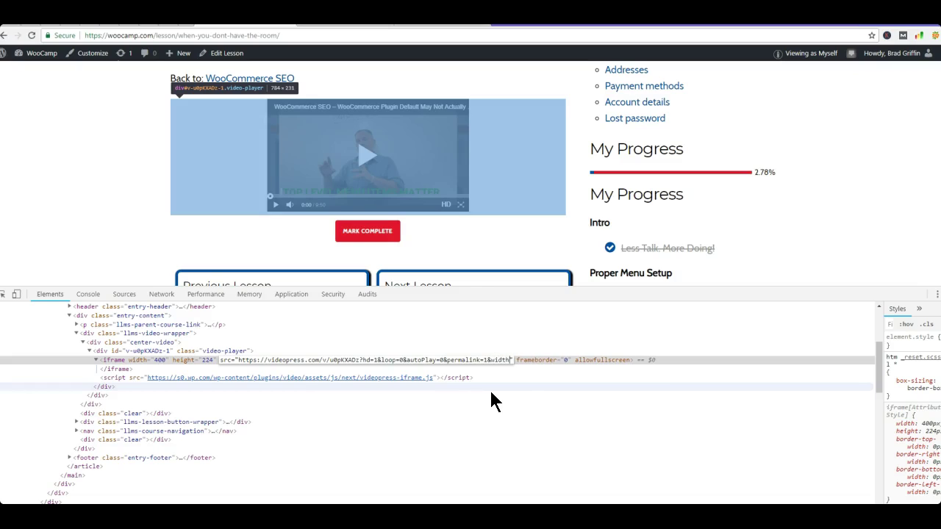
pyautogui.write('=750')
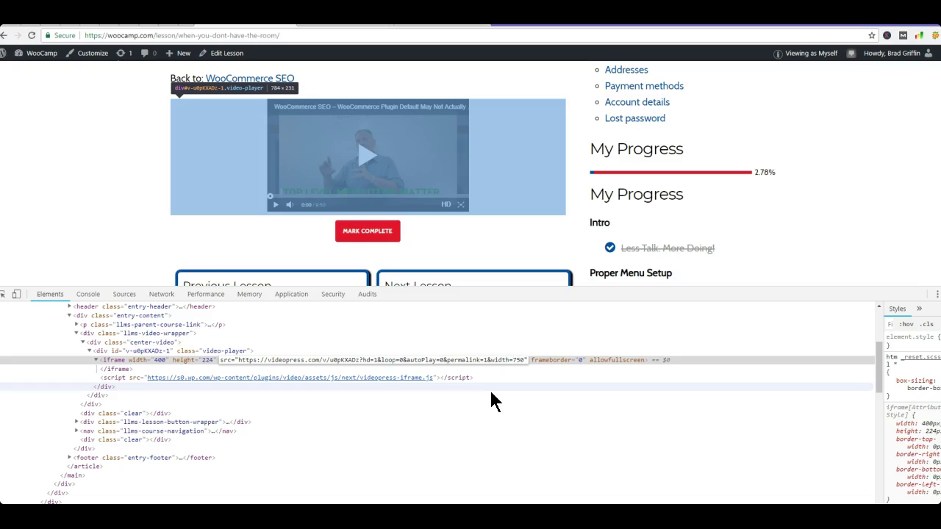
pyautogui.write('&')
pyautogui.write('height')
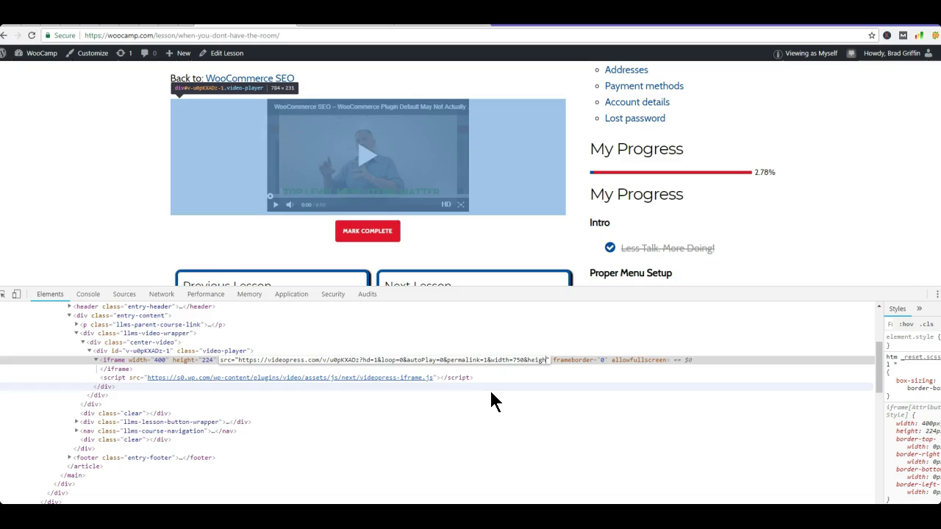
pyautogui.write('=')
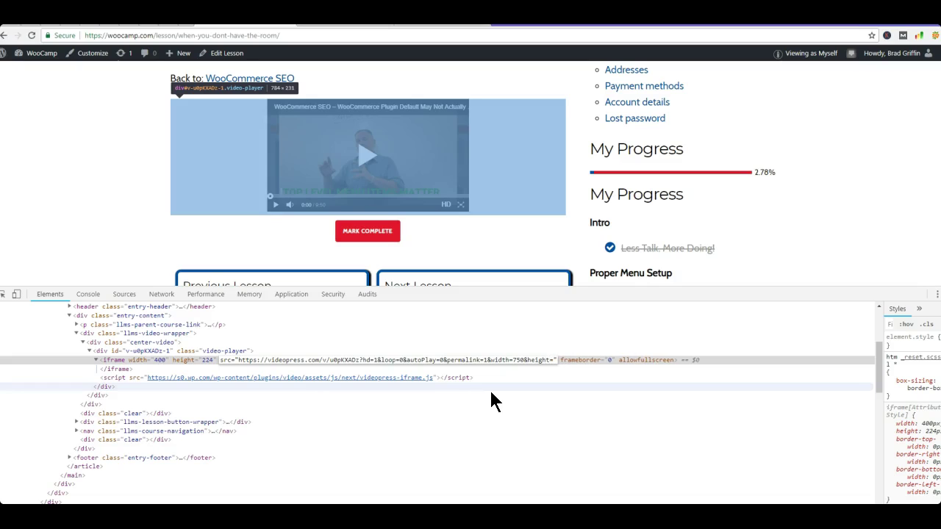
pyautogui.write('500')
pyautogui.press('Return')
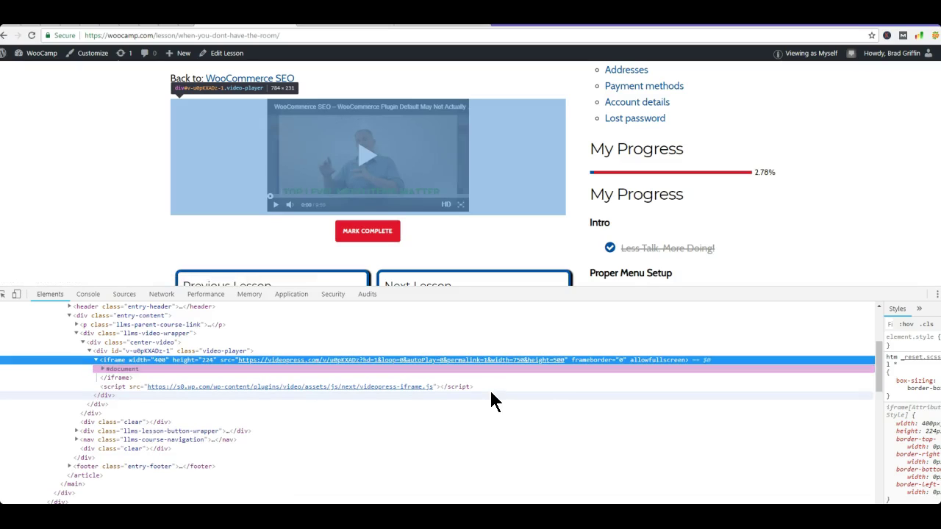
# - Shorten the src parameters from width and height to w=750 and h=500
pyautogui.rightClick(156, 211)
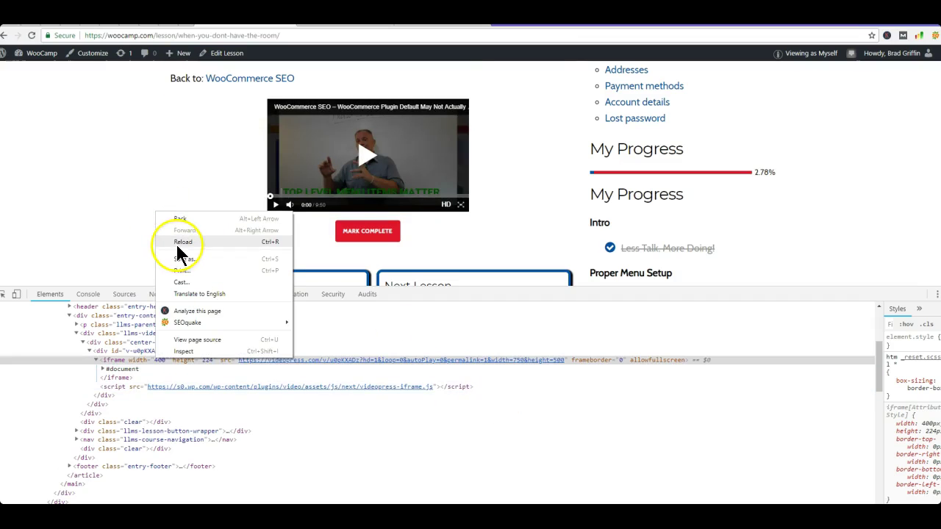
pyautogui.doubleClick(505, 359)
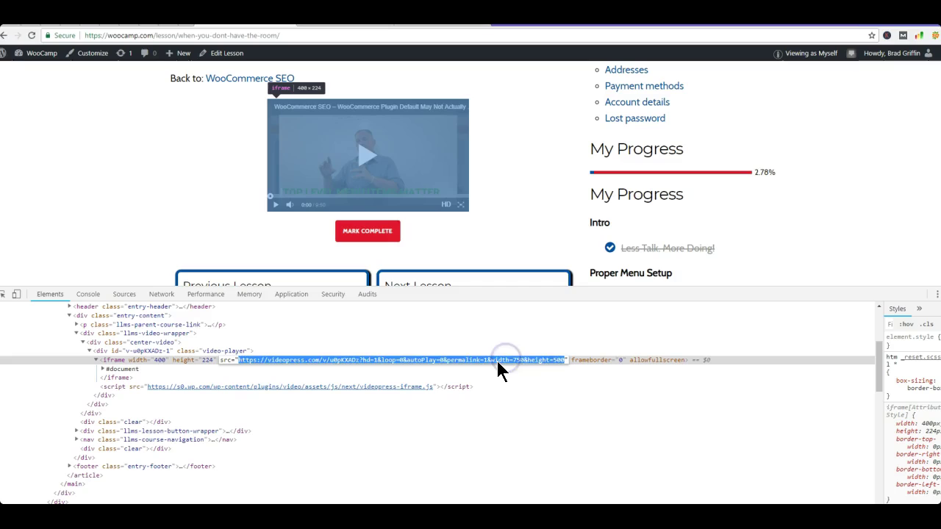
pyautogui.click(496, 360)
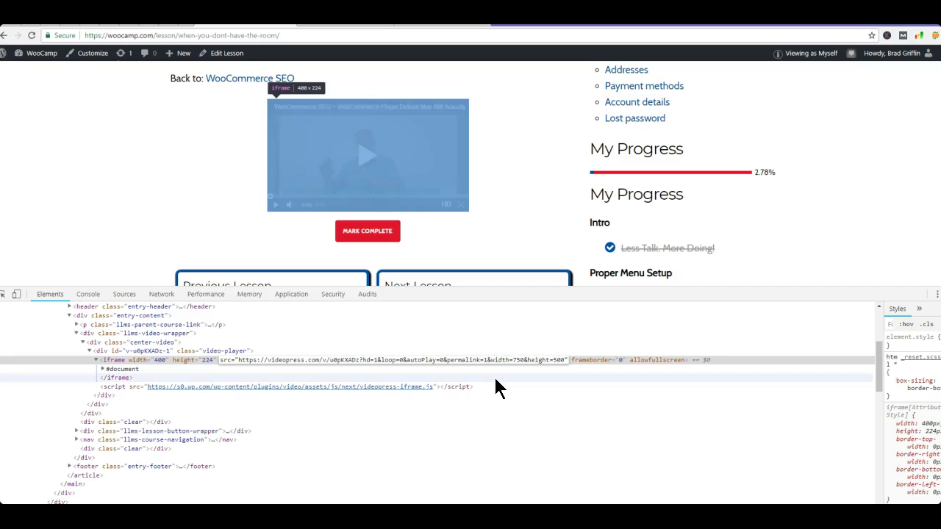
pyautogui.press('BackSpace')
pyautogui.press('BackSpace')
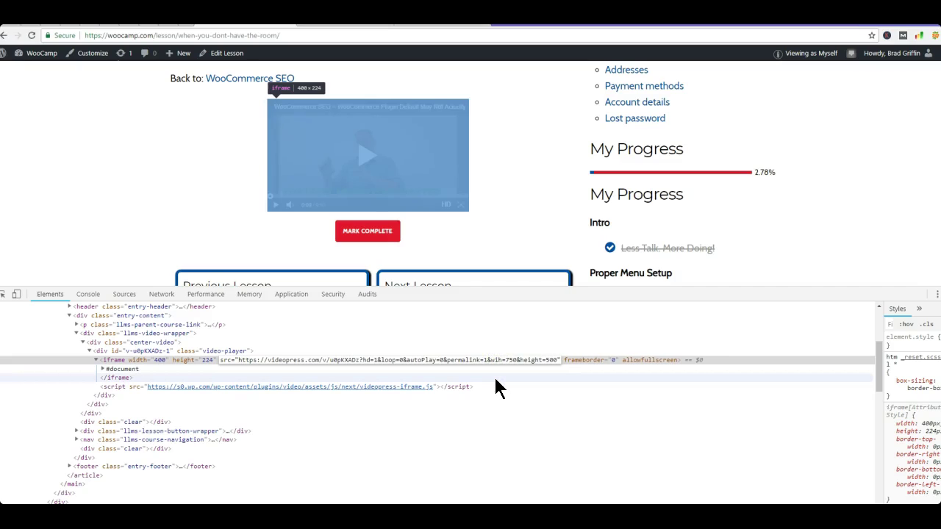
pyautogui.press('BackSpace')
pyautogui.press('BackSpace')
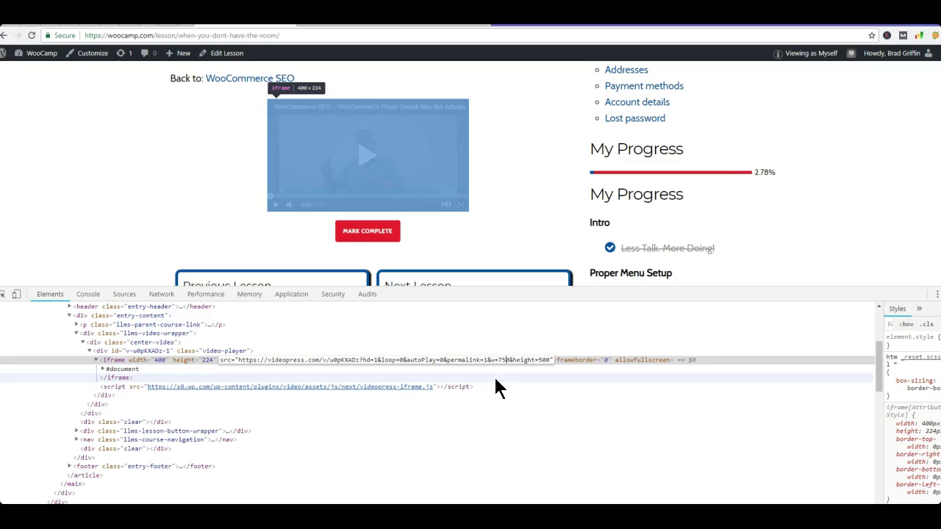
pyautogui.press('BackSpace')
pyautogui.press('BackSpace')
pyautogui.press('BackSpace')
pyautogui.press('BackSpace')
pyautogui.press('BackSpace')
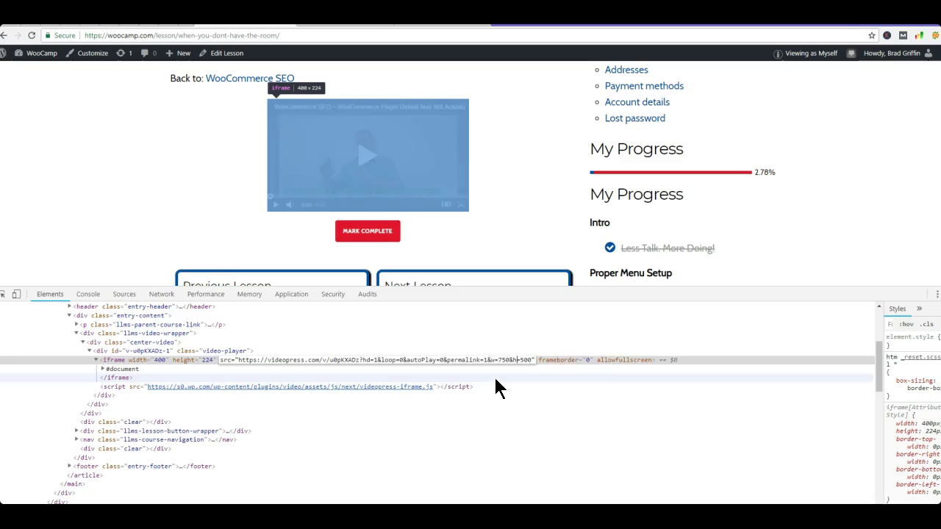
pyautogui.press('Return')
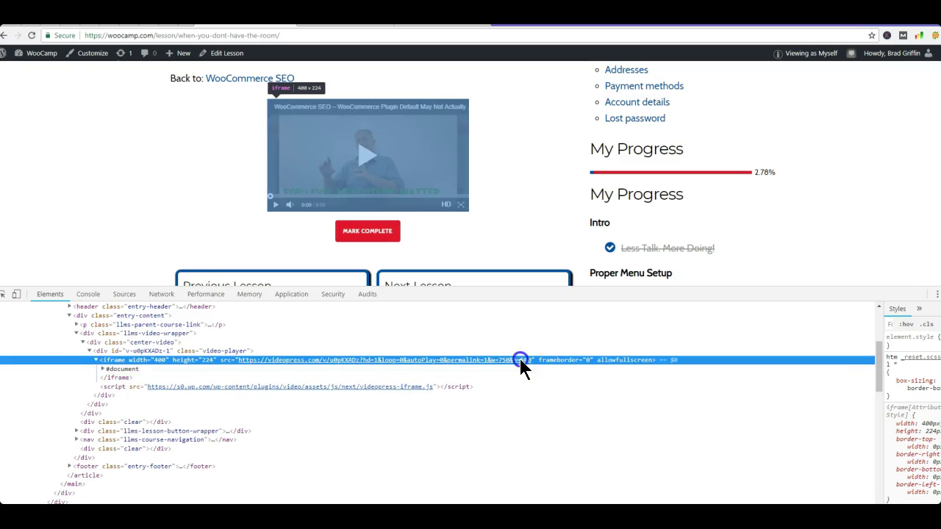
# - Delete &h=500 so the src ends with &w=750, then scroll to Lesson Settings
pyautogui.doubleClick(516, 361)
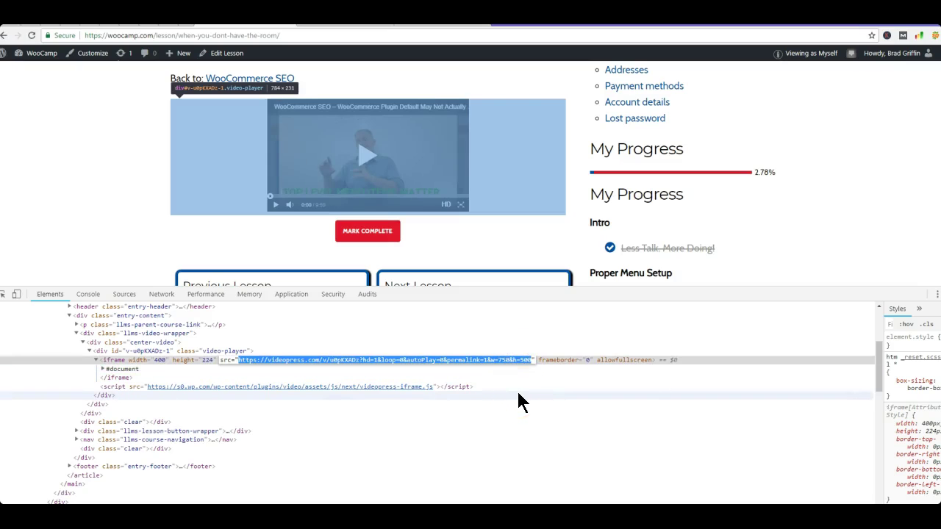
pyautogui.press('End')
pyautogui.press('BackSpace')
pyautogui.press('BackSpace')
pyautogui.press('BackSpace')
pyautogui.press('BackSpace')
pyautogui.press('BackSpace')
pyautogui.press('BackSpace')
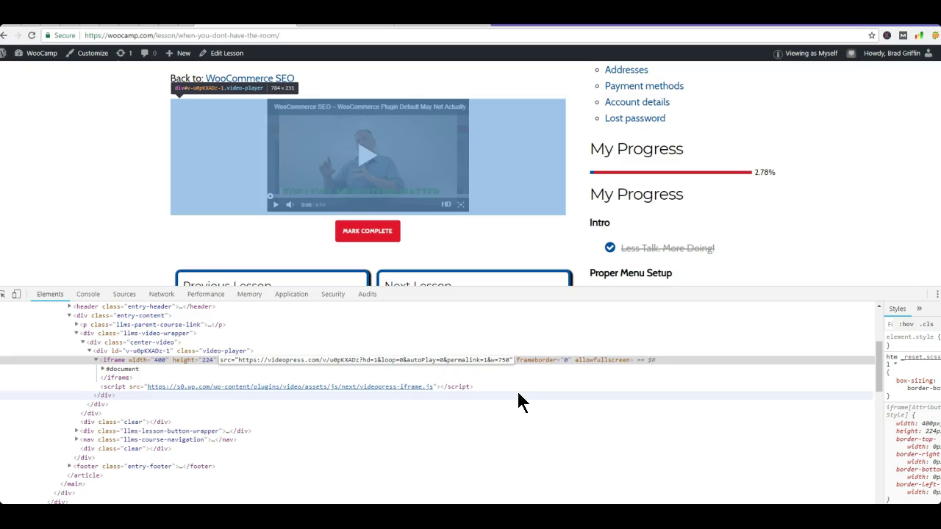
pyautogui.press('Return')
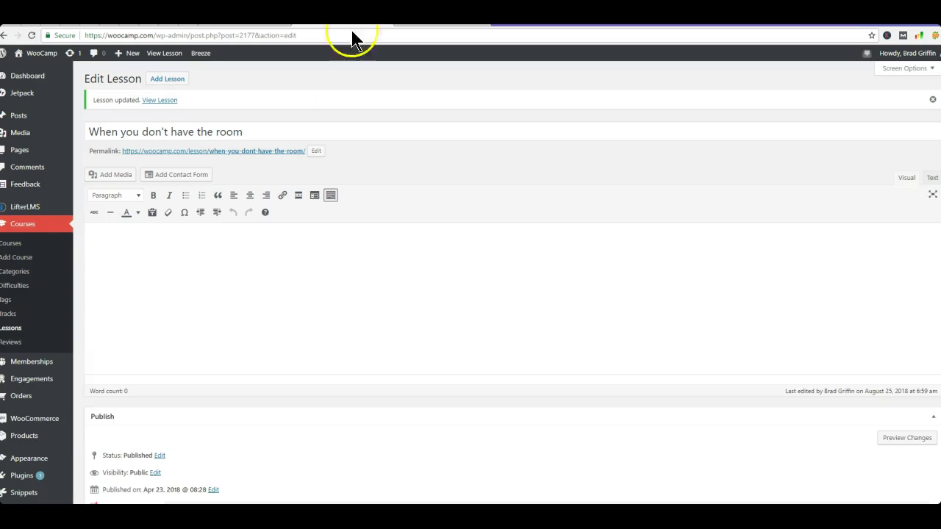
pyautogui.scroll(-1, 362, 177)
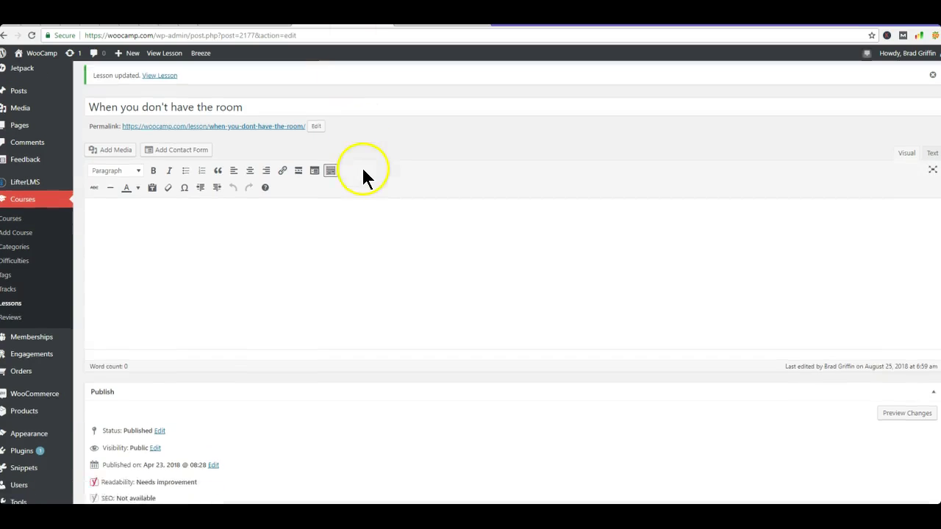
pyautogui.scroll(-12, 362, 177)
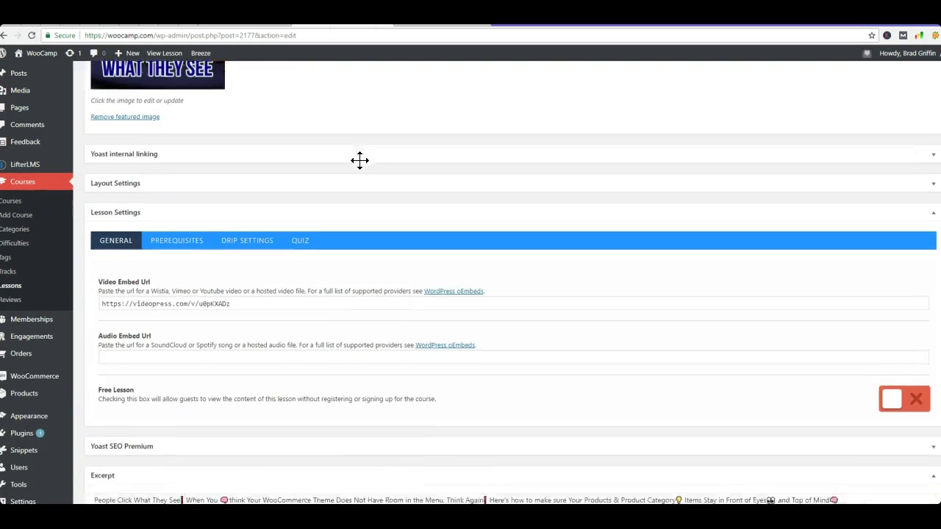
pyautogui.scroll(-1, 359, 160)
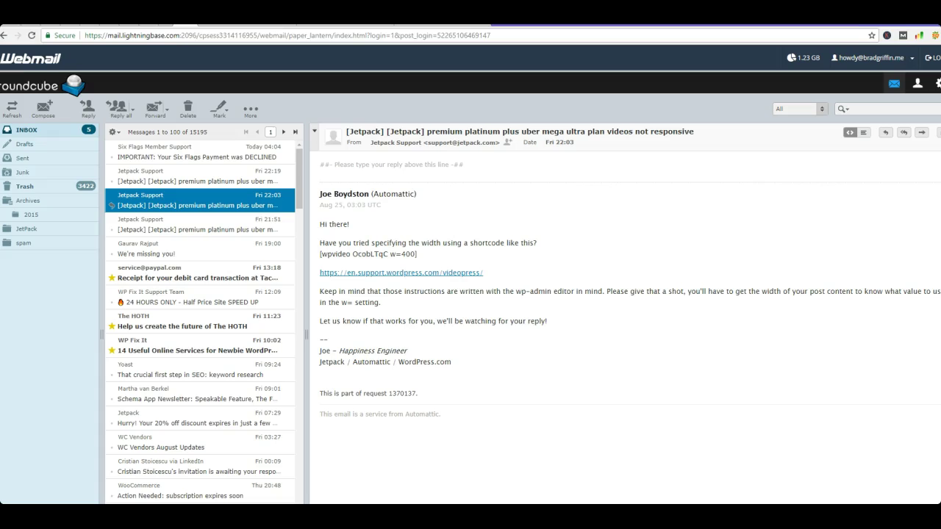
# - Copy the sample VideoPress iframe and script code from the Fri 22:19 Jetpack reply
pyautogui.click(167, 181)
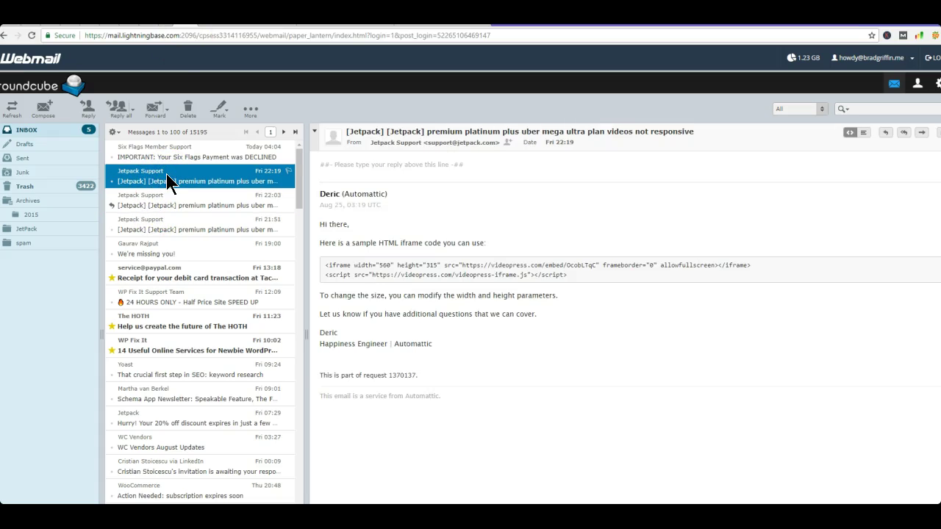
pyautogui.doubleClick(168, 180)
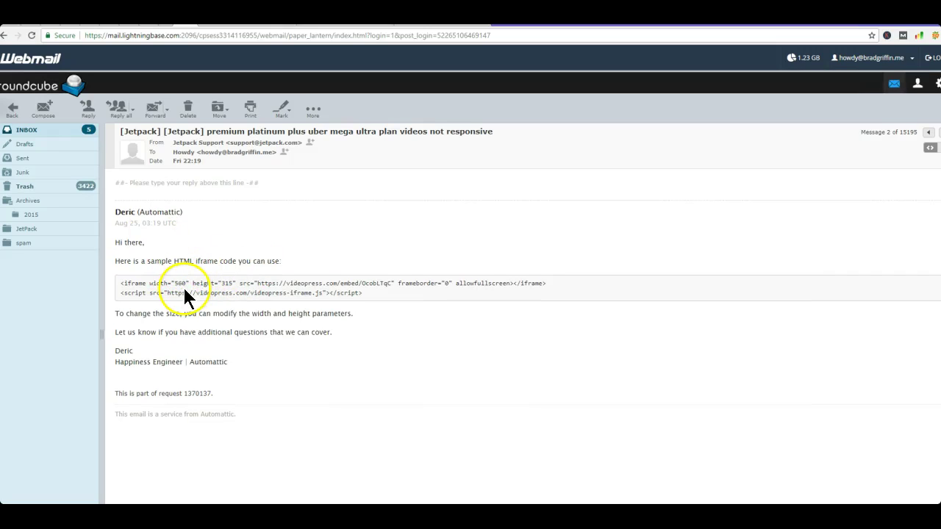
pyautogui.moveTo(118, 280); pyautogui.dragTo(328, 297)
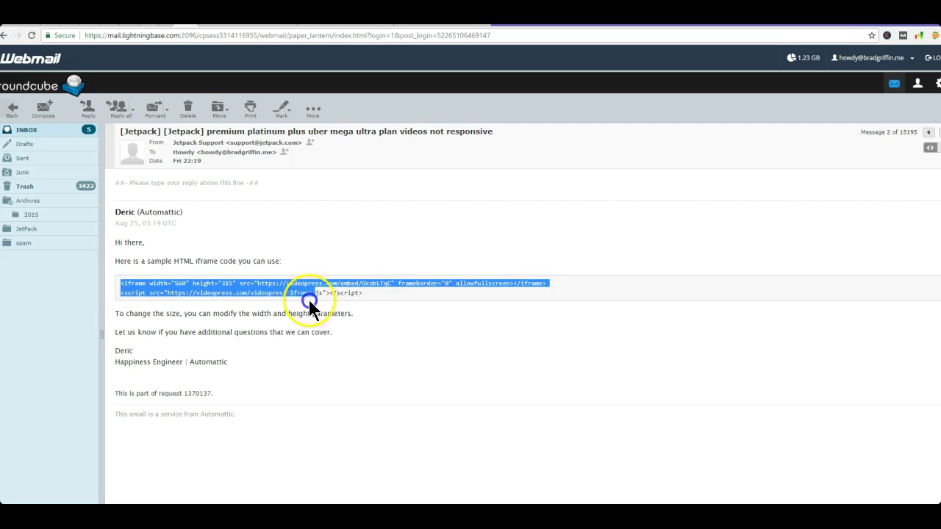
pyautogui.rightClick(363, 300)
pyautogui.click(369, 303)
# - Overwrite the lesson's Video Embed Url with the copied iframe code and update the lesson
pyautogui.click(334, 14)
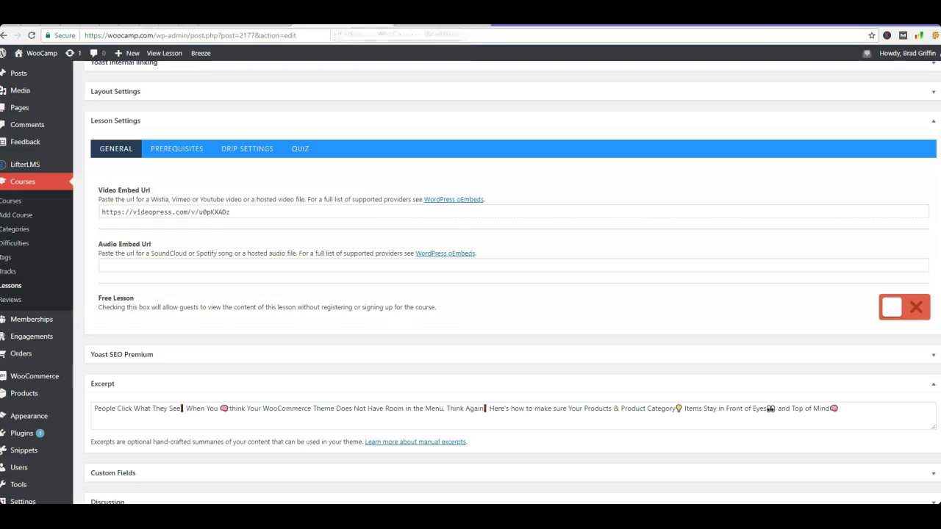
pyautogui.tripleClick(263, 213)
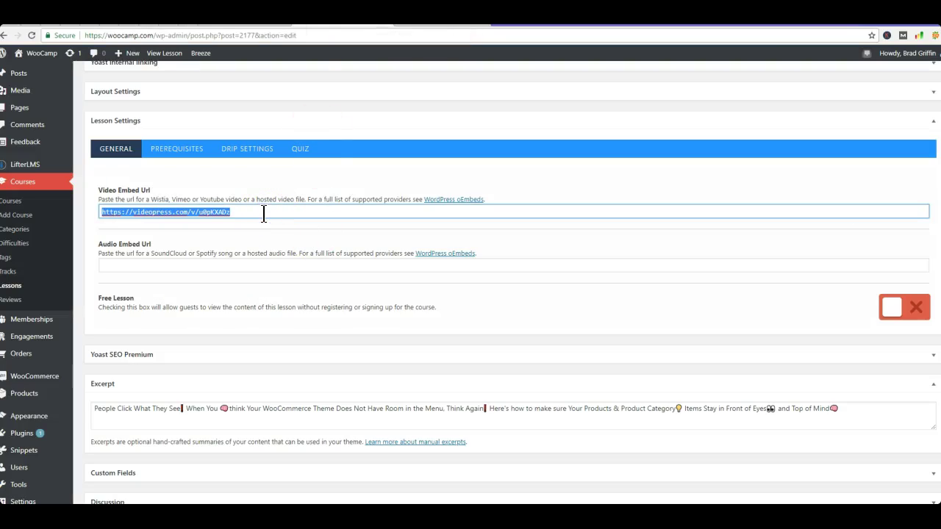
pyautogui.hotkey('ctrl', 'v')
pyautogui.scroll(12, 263, 213)
pyautogui.scroll(-3, 768, 265)
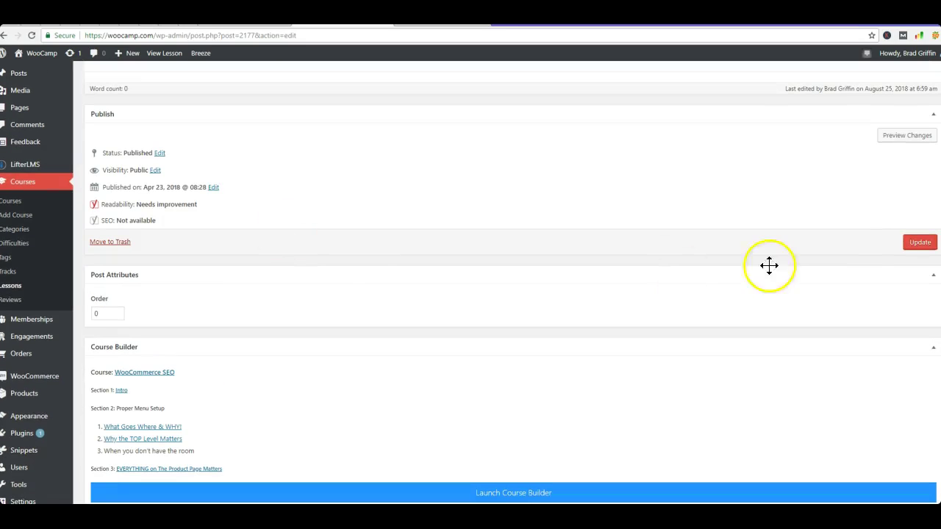
pyautogui.click(918, 244)
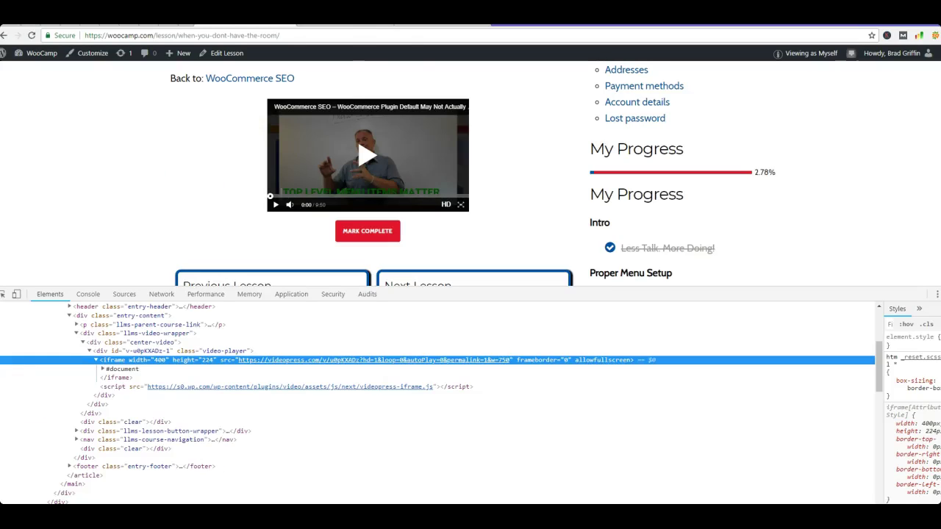
# - Reload the 'When you don't have the room' lesson page twice to check the new embed
pyautogui.rightClick(228, 23)
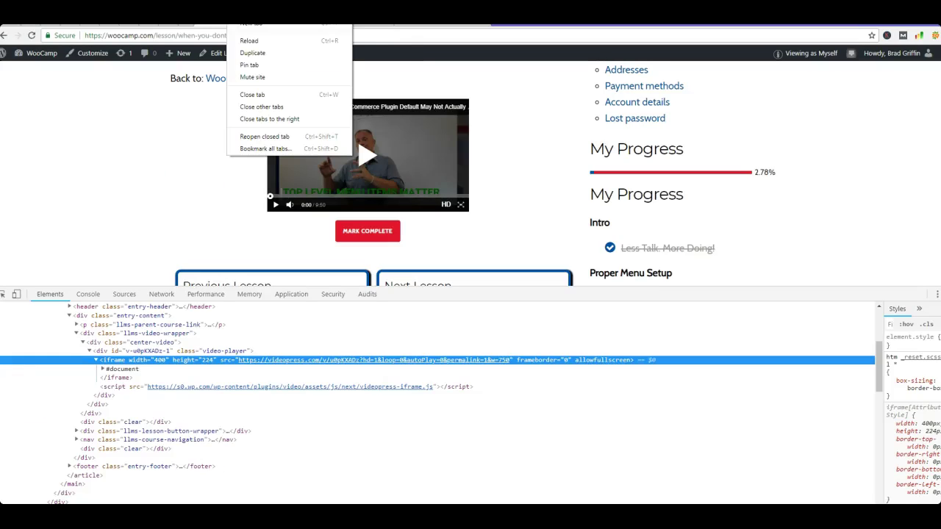
pyautogui.click(247, 41)
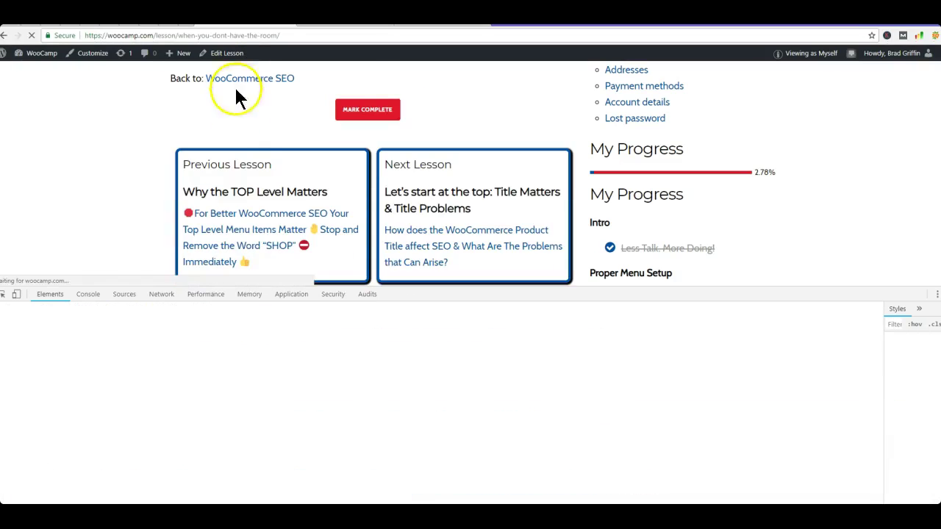
pyautogui.click(31, 35)
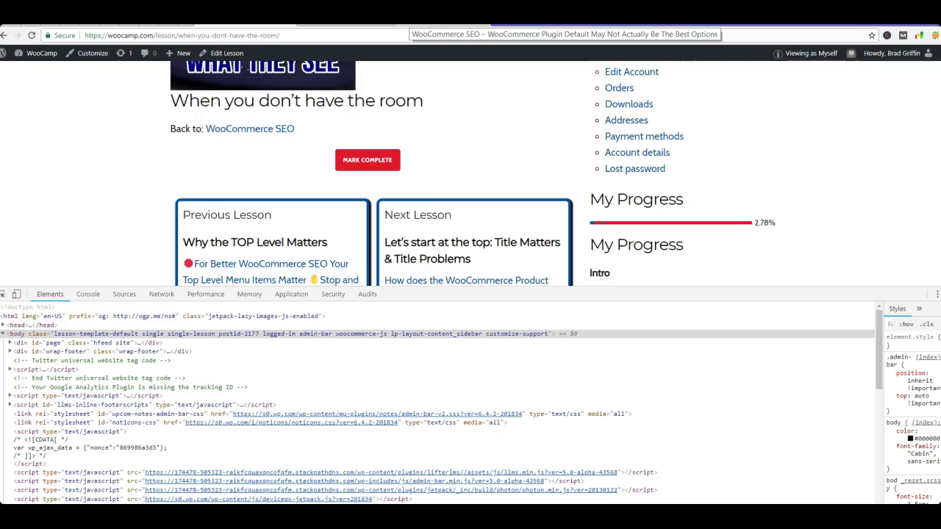
# - Play and pause the video on videopress.com, then enter 'videopress shortcode parameters' in a new tab
pyautogui.click(411, 26)
pyautogui.click(311, 36)
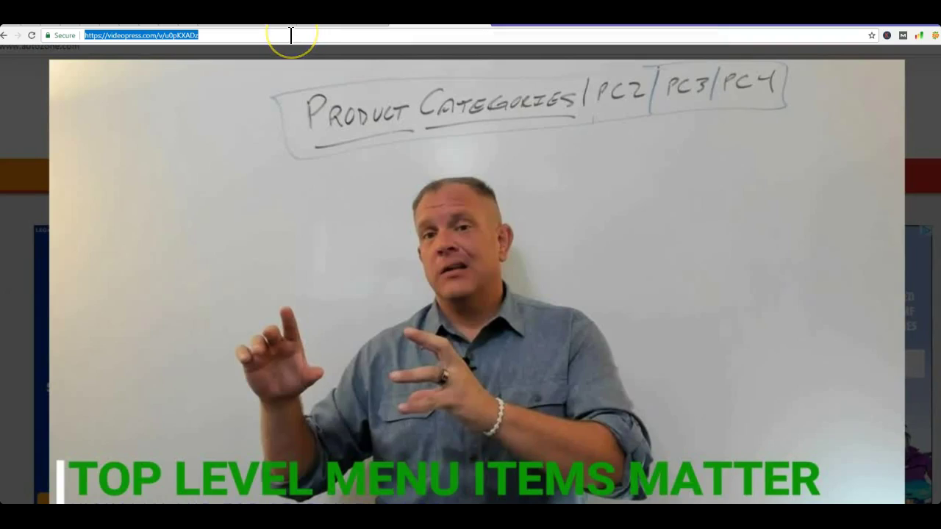
pyautogui.click(291, 35)
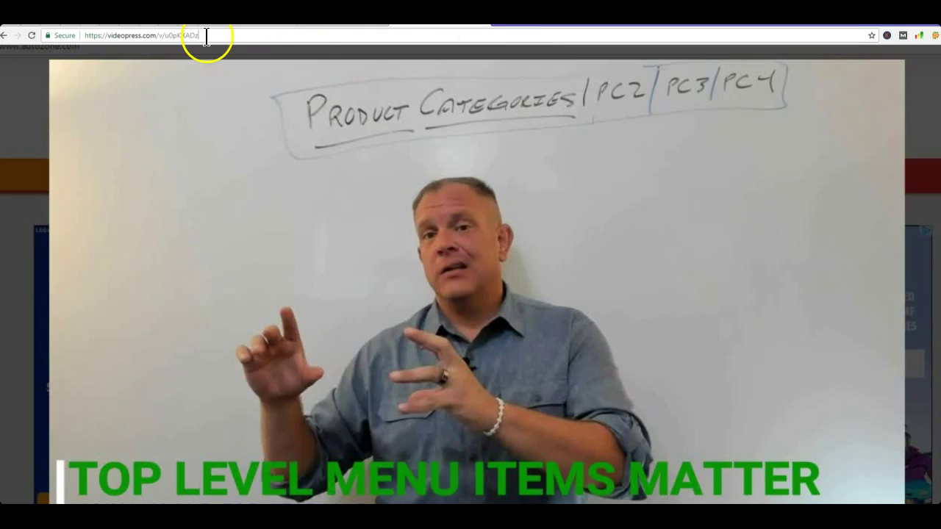
pyautogui.click(293, 126)
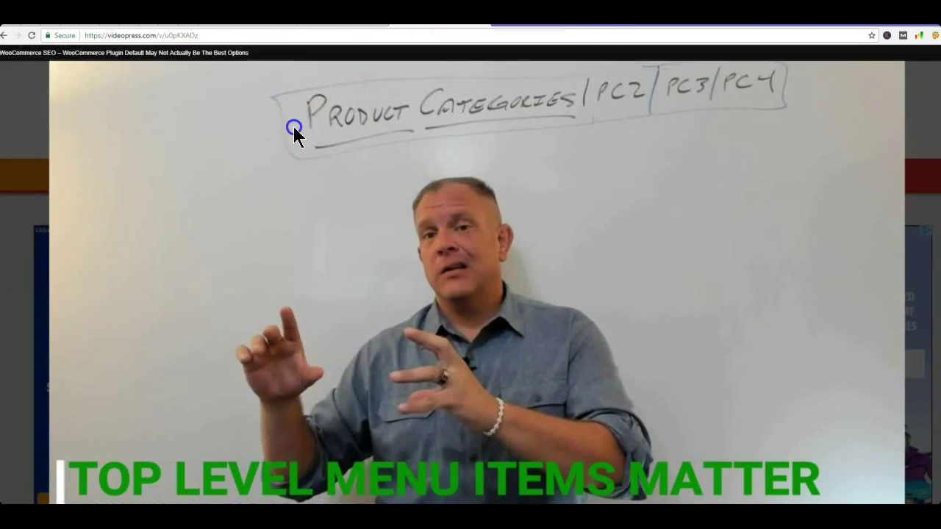
pyautogui.click(293, 129)
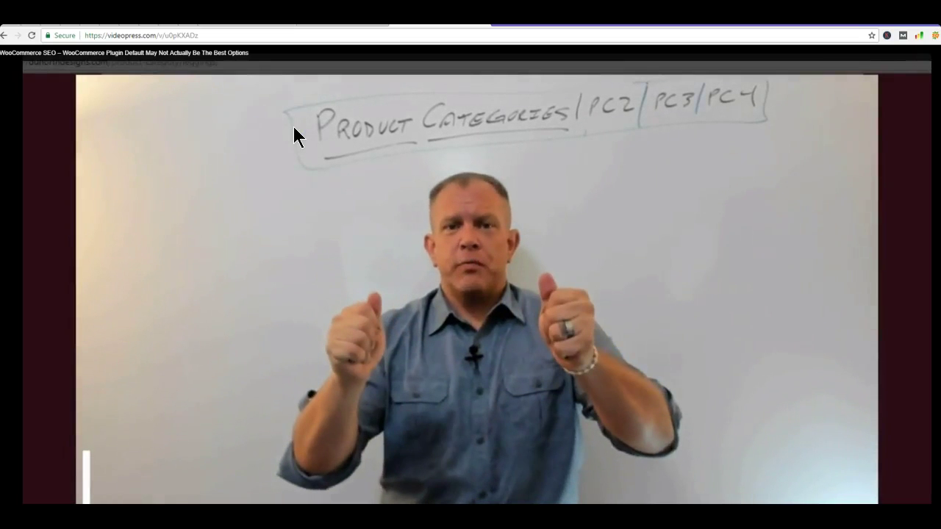
pyautogui.click(489, 29)
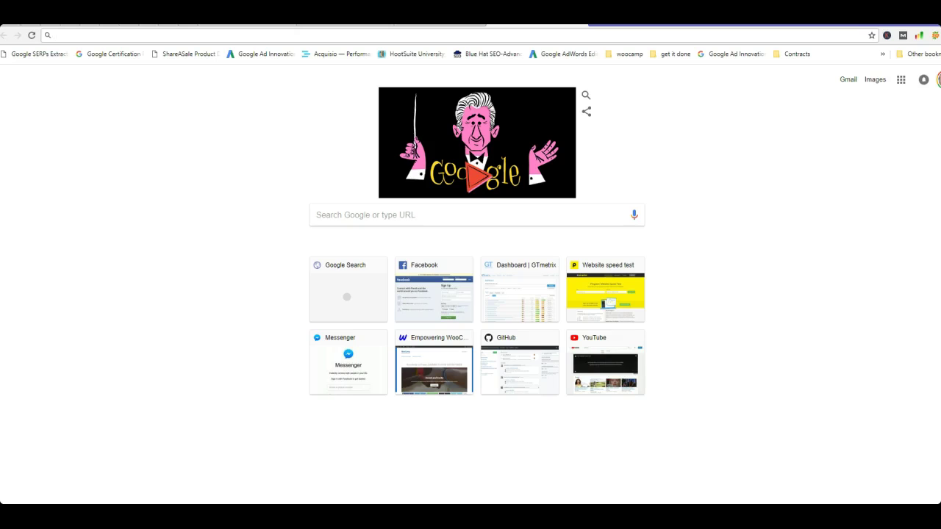
pyautogui.write('videopre')
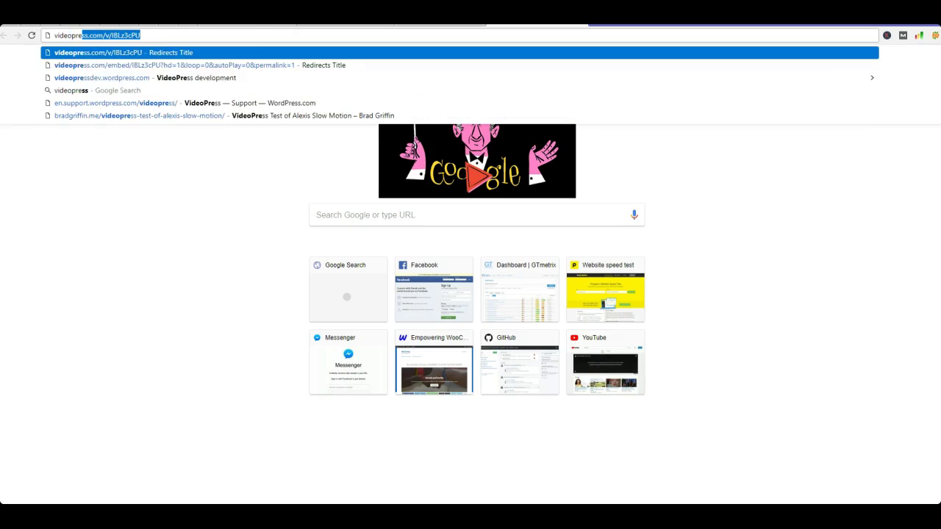
pyautogui.write('ss shortco')
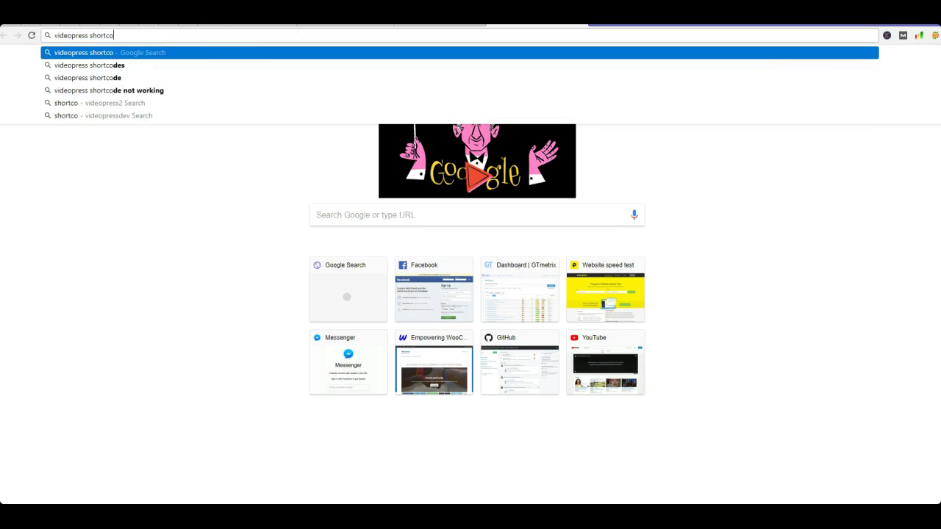
pyautogui.write('de parameters')
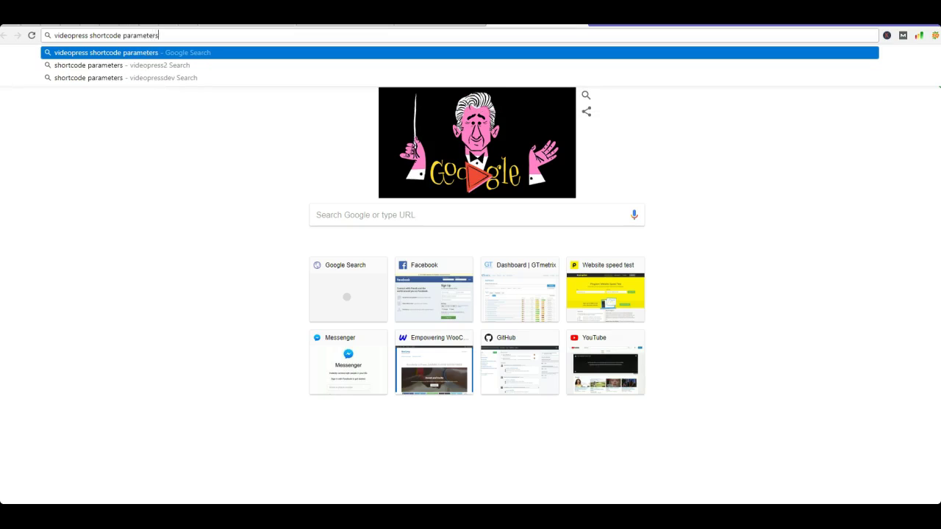
# - Run the search and open the 'Video Hosting — Jetpack' support page in a new tab
pyautogui.press('Return')
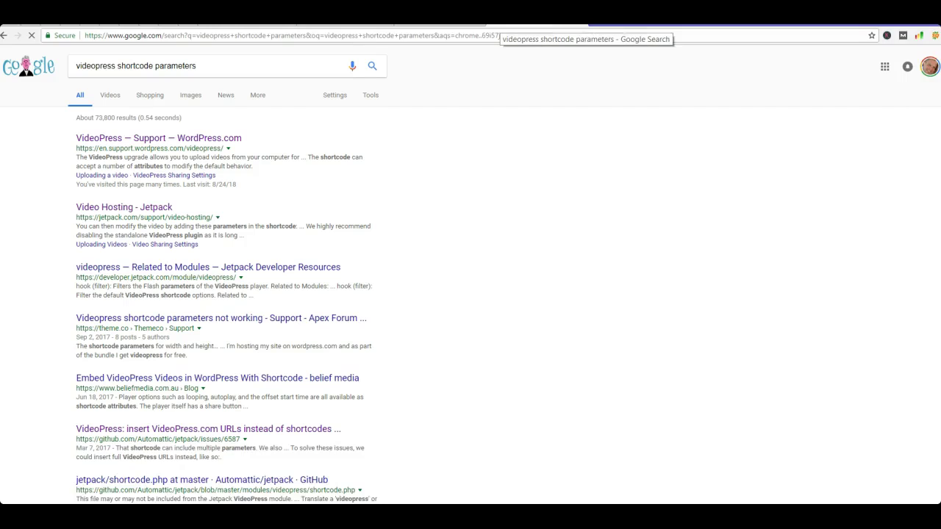
pyautogui.rightClick(223, 141)
pyautogui.click(229, 144)
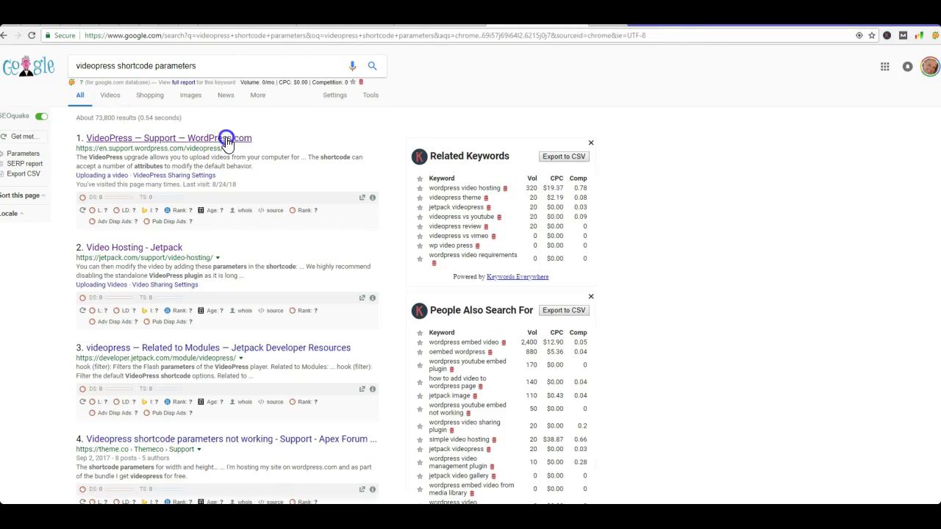
pyautogui.click(143, 249)
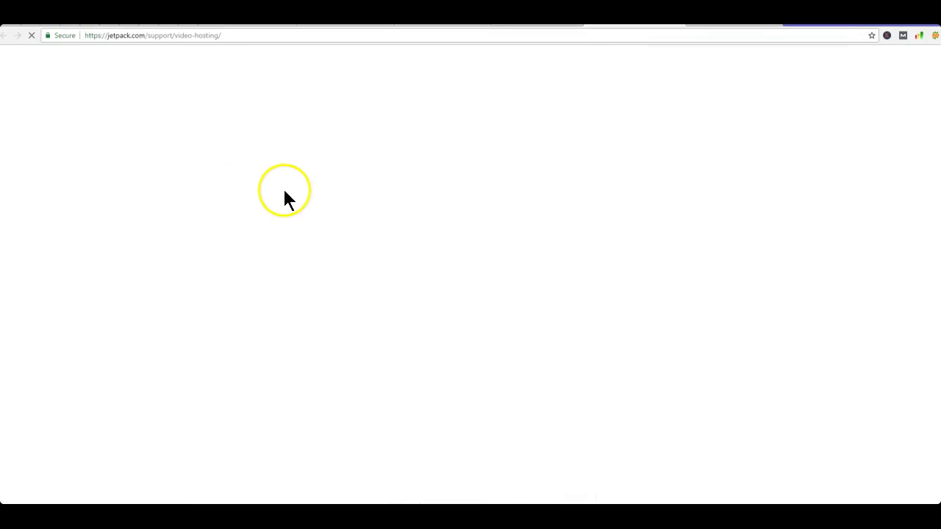
# - Scroll to Additional Information and select the wpvideo shortcode's h= parameter
pyautogui.scroll(-4, 280, 189)
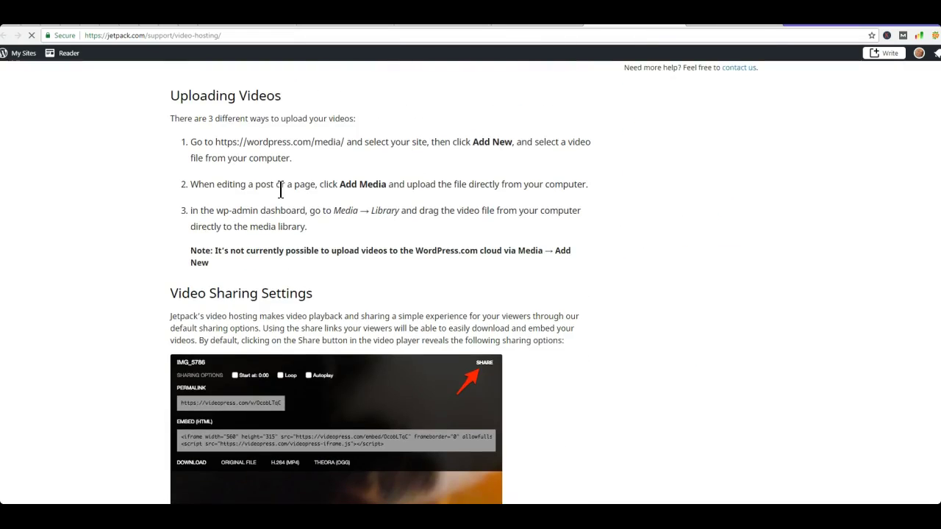
pyautogui.scroll(-10, 280, 190)
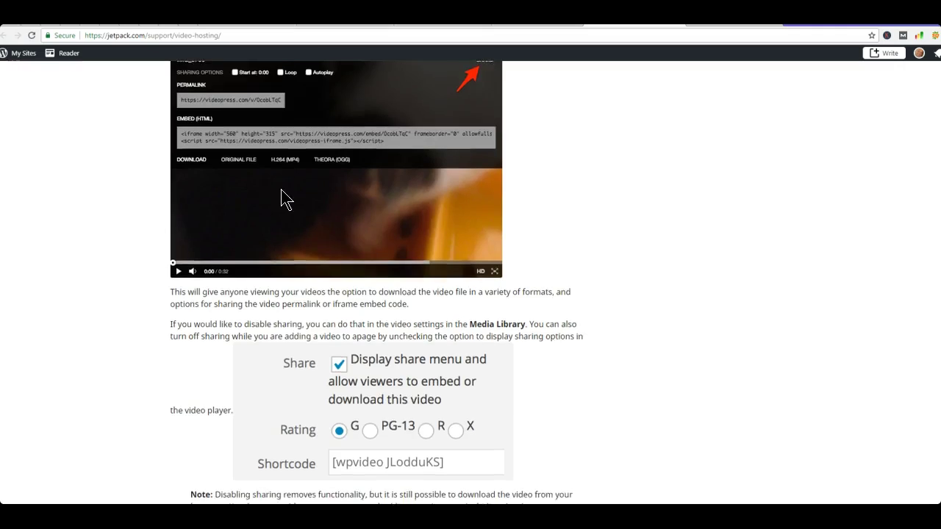
pyautogui.scroll(-4, 282, 192)
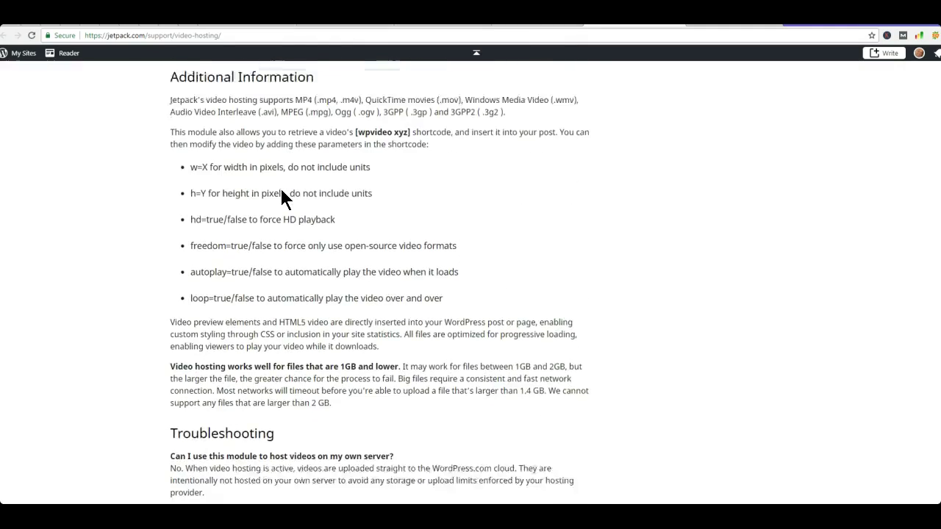
pyautogui.scroll(1, 281, 190)
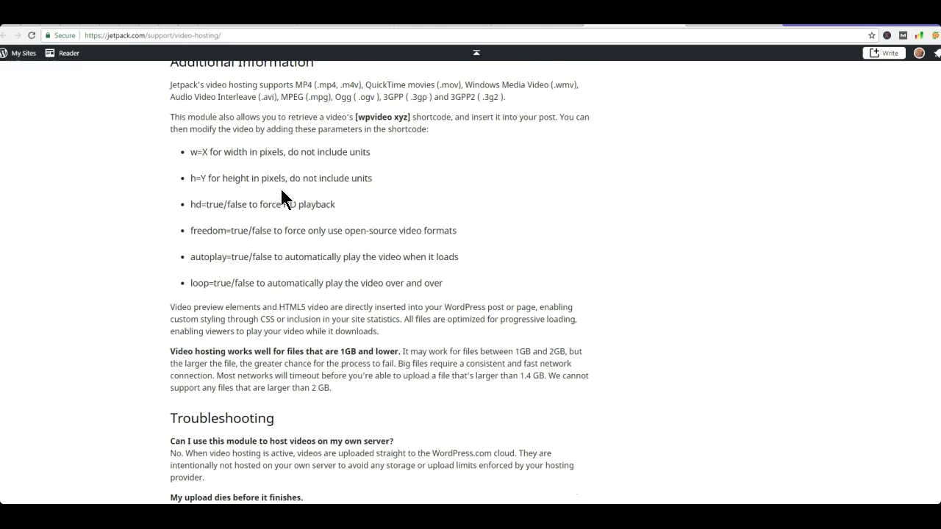
pyautogui.moveTo(191, 180); pyautogui.dragTo(200, 181)
pyautogui.rightClick(197, 180)
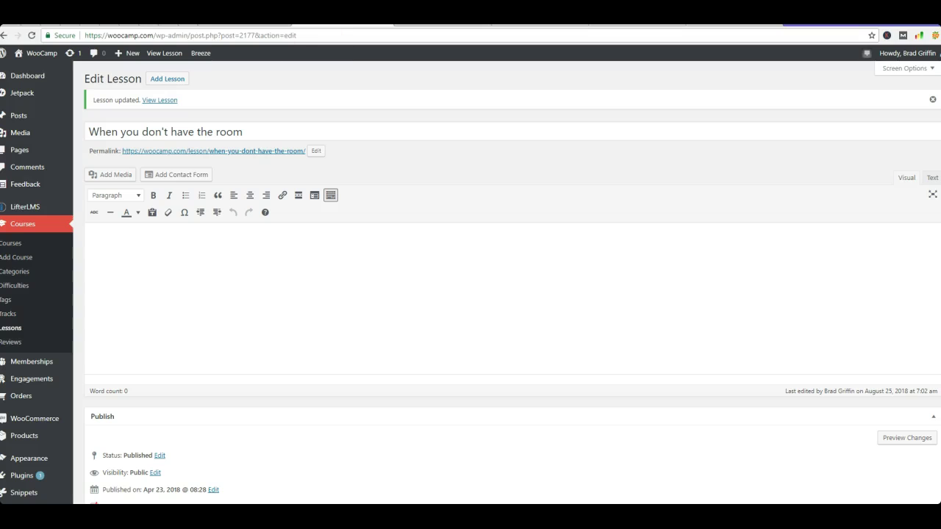
# - Scroll down to the lesson's Video Embed Url, then switch to the Media ‹ WordPress.com tab
pyautogui.scroll(-9, 374, 174)
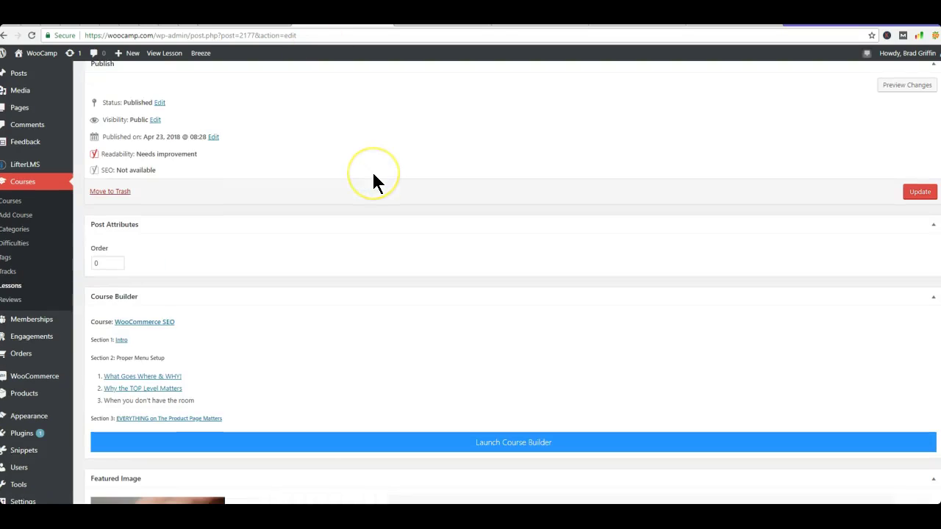
pyautogui.scroll(-6, 374, 182)
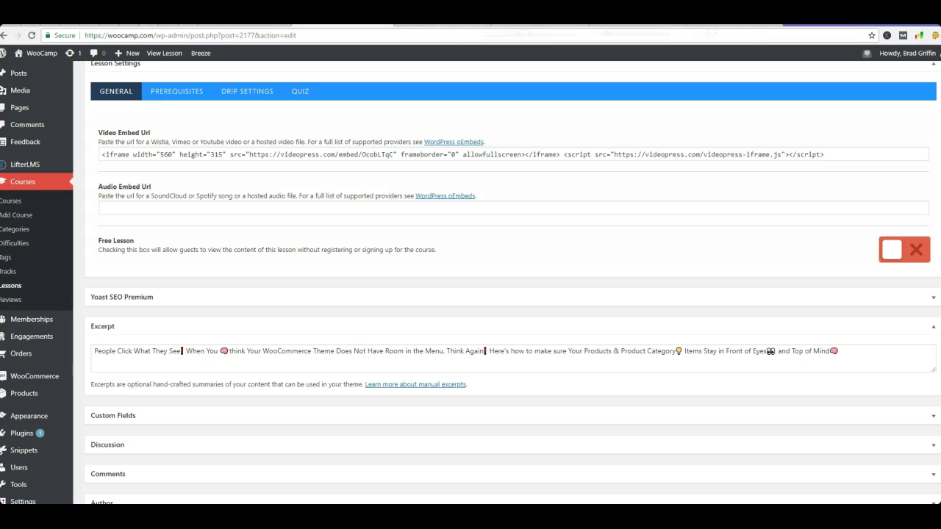
pyautogui.click(151, 21)
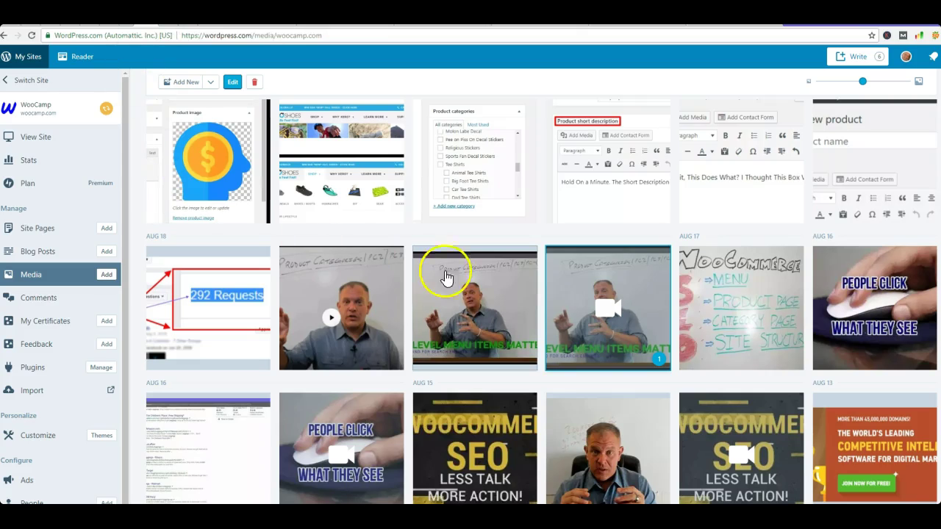
# - Copy the WooCommerce SEO whiteboard video's file URL from its details, then return to the lesson
pyautogui.click(622, 272)
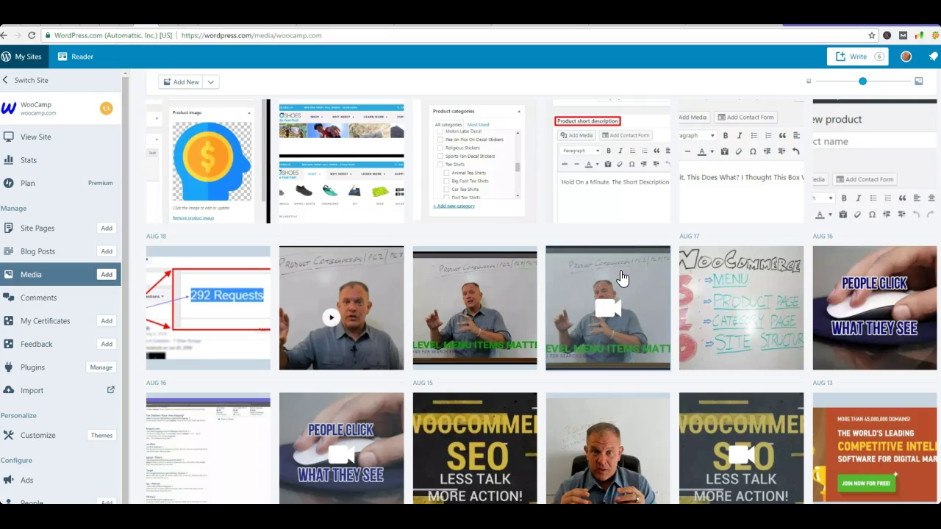
pyautogui.click(621, 273)
pyautogui.click(227, 81)
pyautogui.click(808, 277)
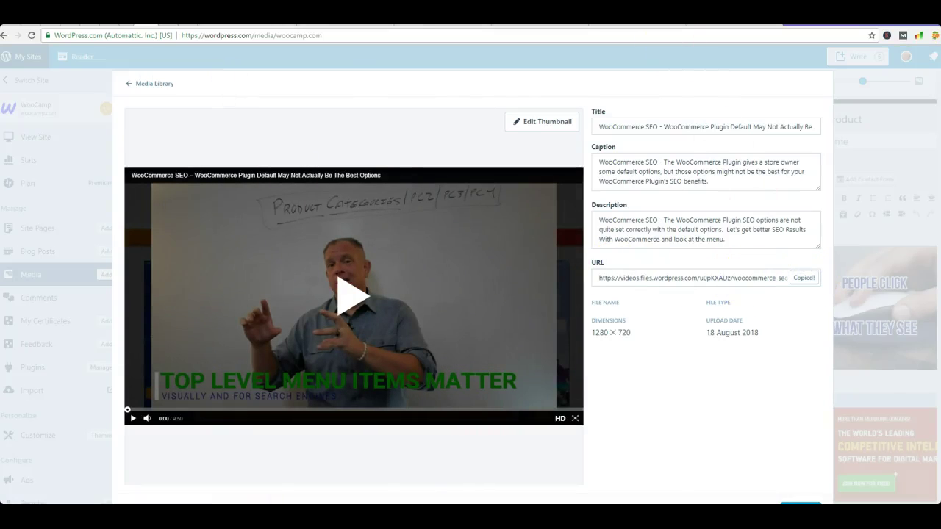
pyautogui.hotkey('ctrl', 'Tab')
pyautogui.hotkey('ctrl', 'Tab')
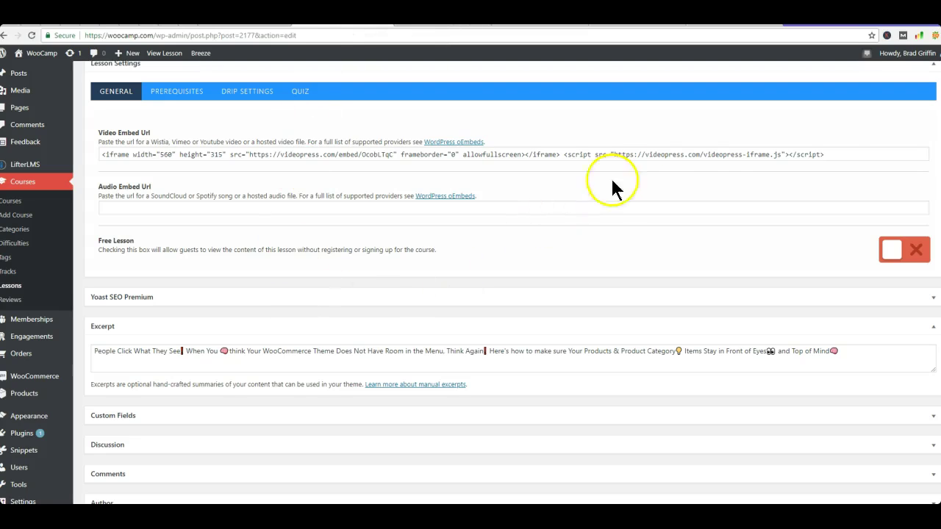
# - Paste the raw MP4 URL over the embed code, append &h=500, and save the lesson
pyautogui.moveTo(829, 154); pyautogui.dragTo(93, 165)
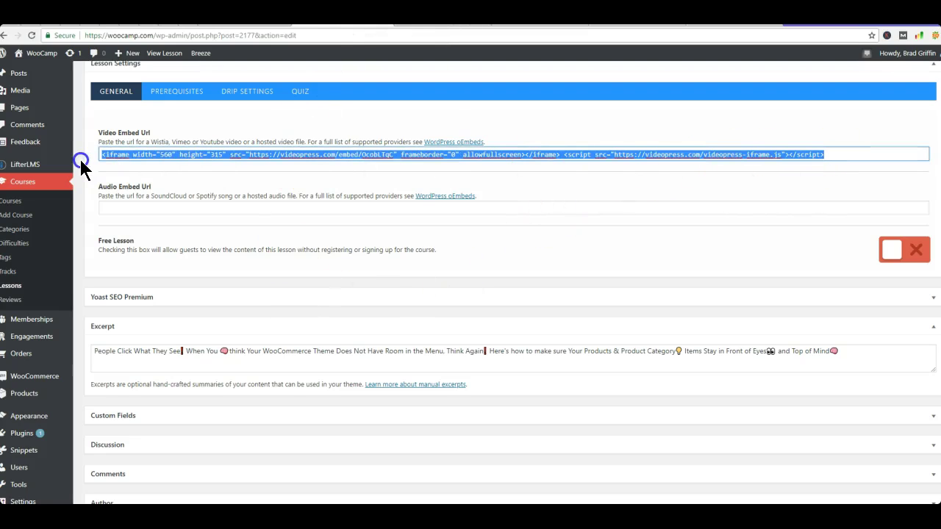
pyautogui.hotkey('ctrl', 'v')
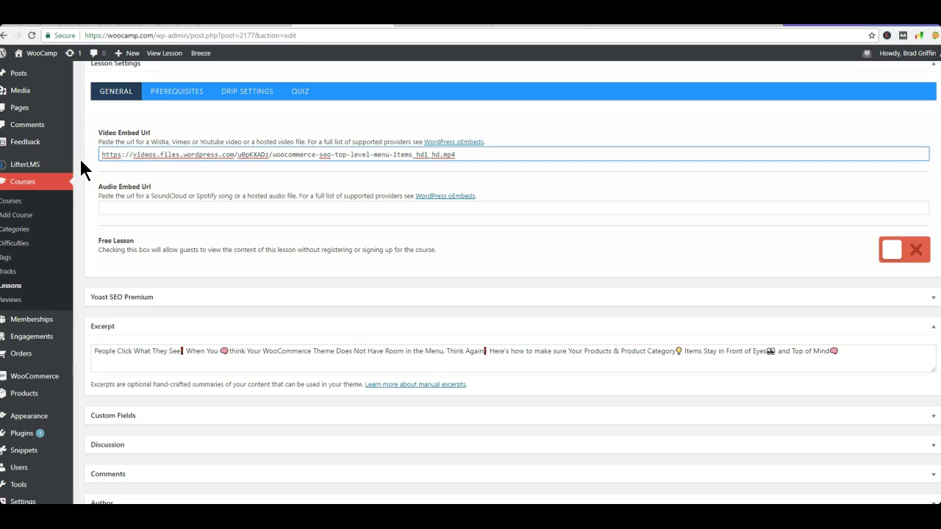
pyautogui.write('&h=75')
pyautogui.press('BackSpace')
pyautogui.press('BackSpace')
pyautogui.write('500')
pyautogui.press('Return')
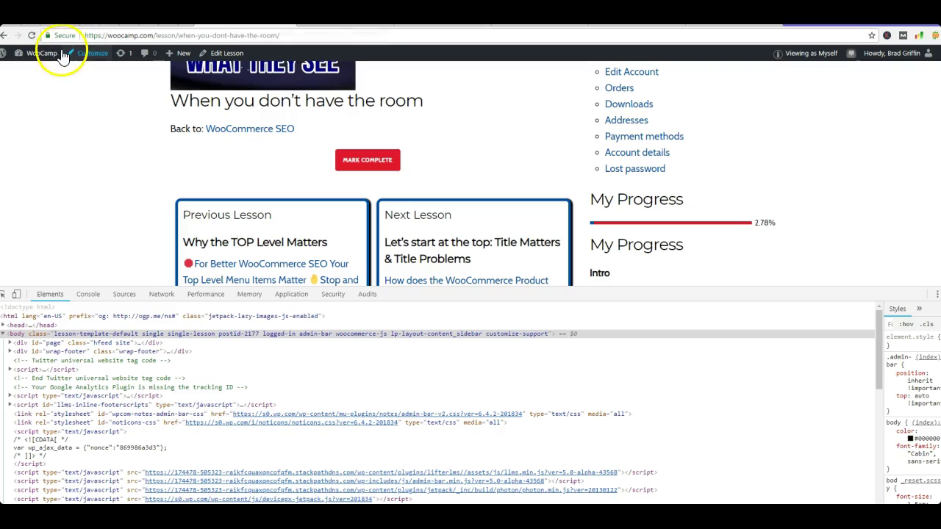
# - Reload the lesson page and inspect the video player's iframe markup in DevTools
pyautogui.click(31, 35)
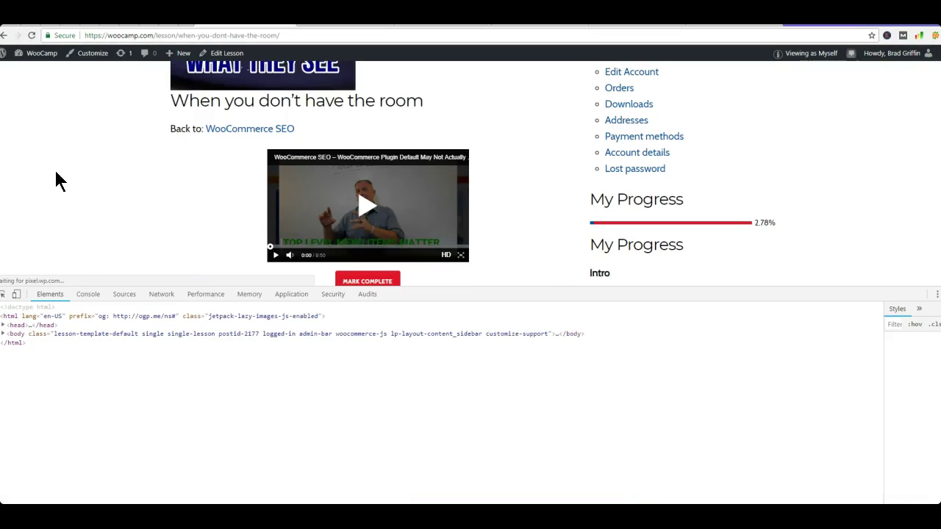
pyautogui.click(151, 317)
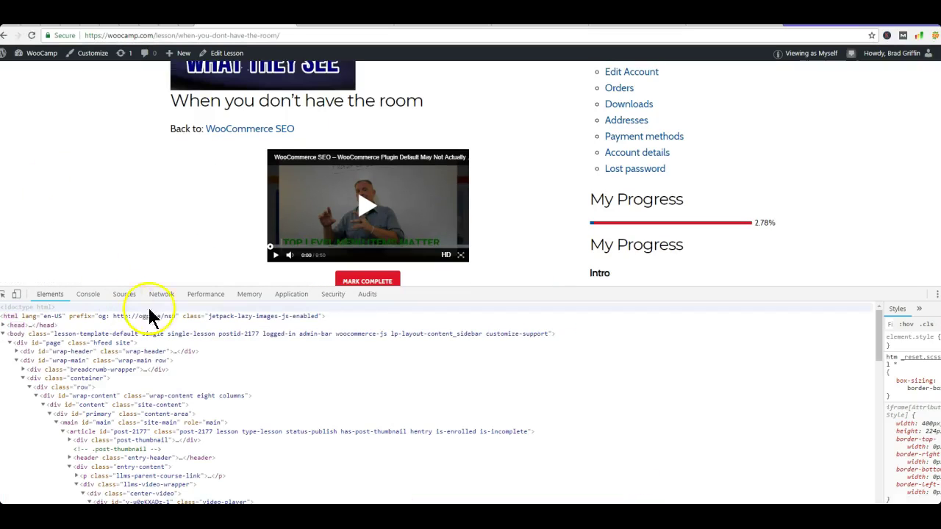
pyautogui.rightClick(262, 150)
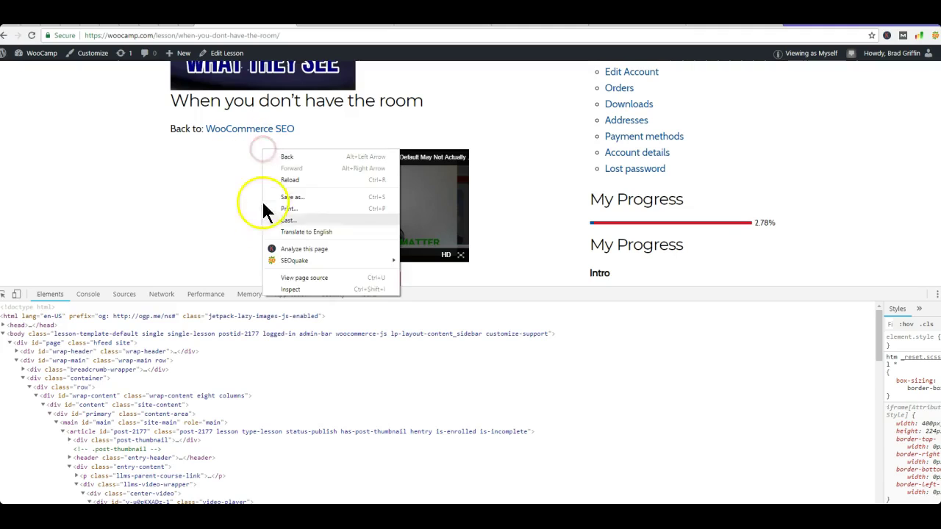
pyautogui.click(273, 288)
pyautogui.scroll(-4, 237, 386)
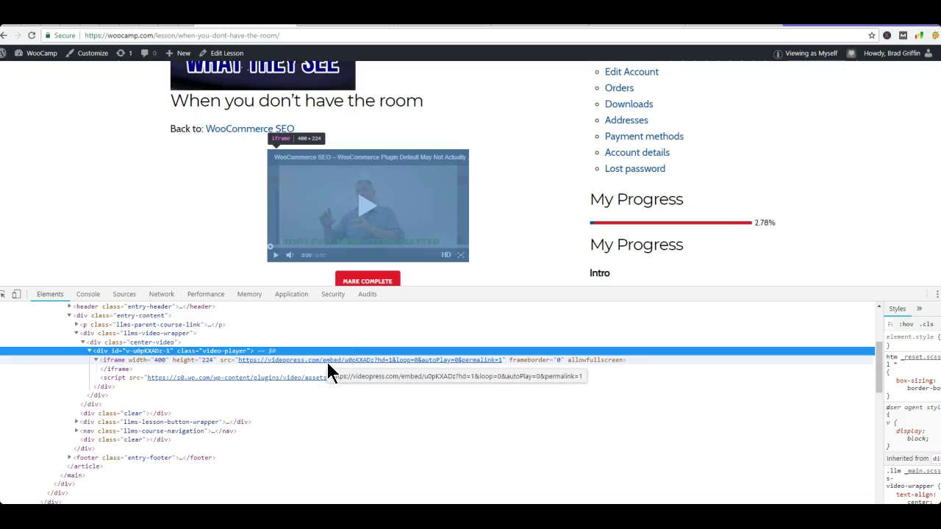
pyautogui.click(406, 361)
# - Append &w=500 to the iframe src, then change it to &h=500
pyautogui.doubleClick(503, 360)
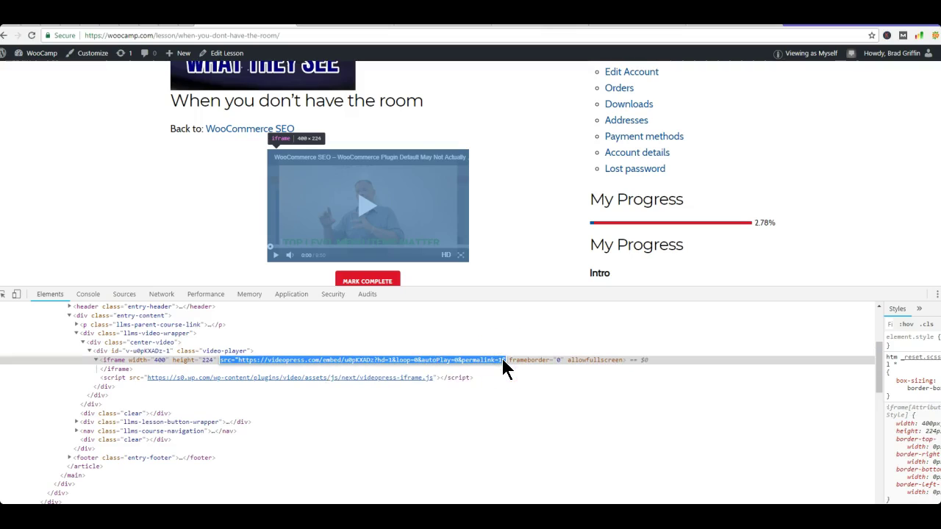
pyautogui.click(501, 358)
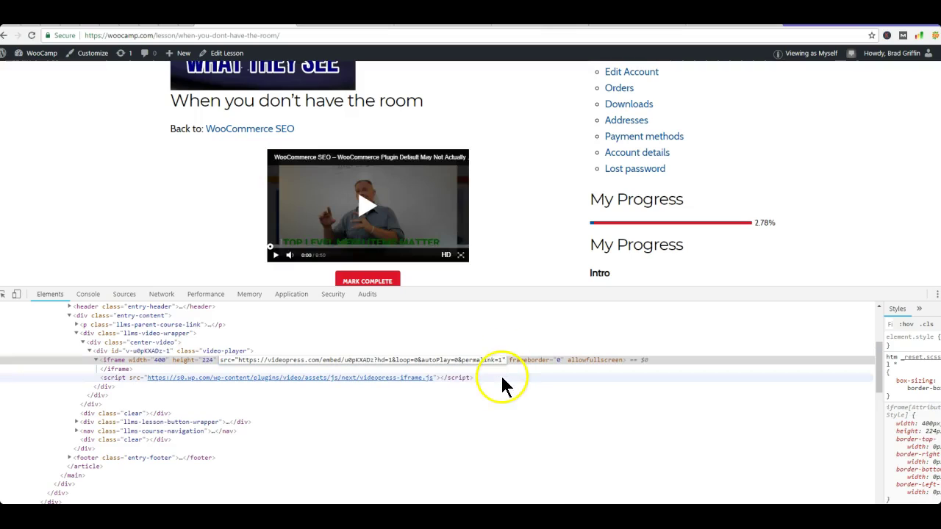
pyautogui.write('1')
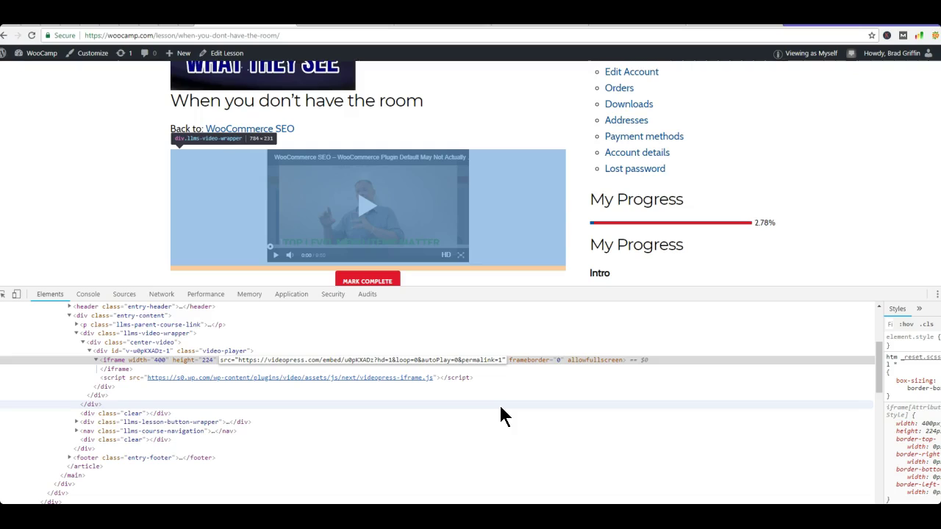
pyautogui.write('&')
pyautogui.write('w')
pyautogui.write('=500')
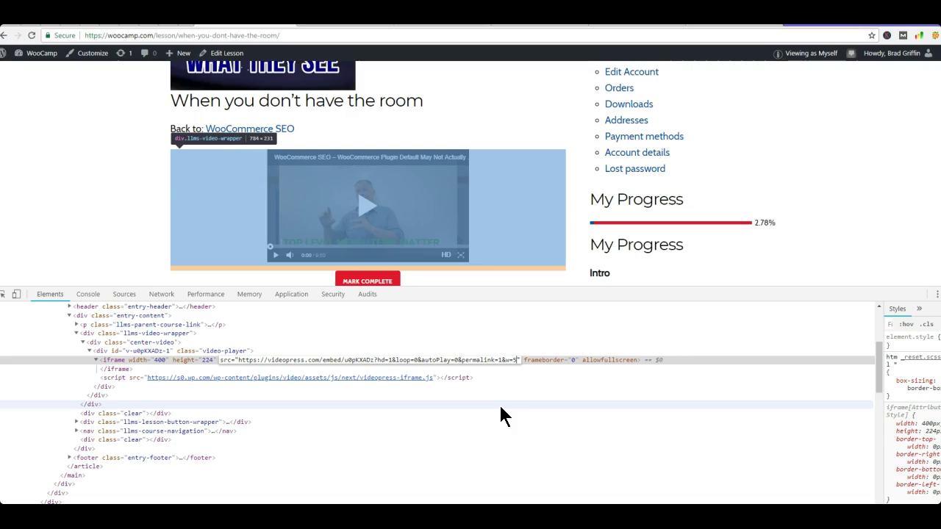
pyautogui.press('Return')
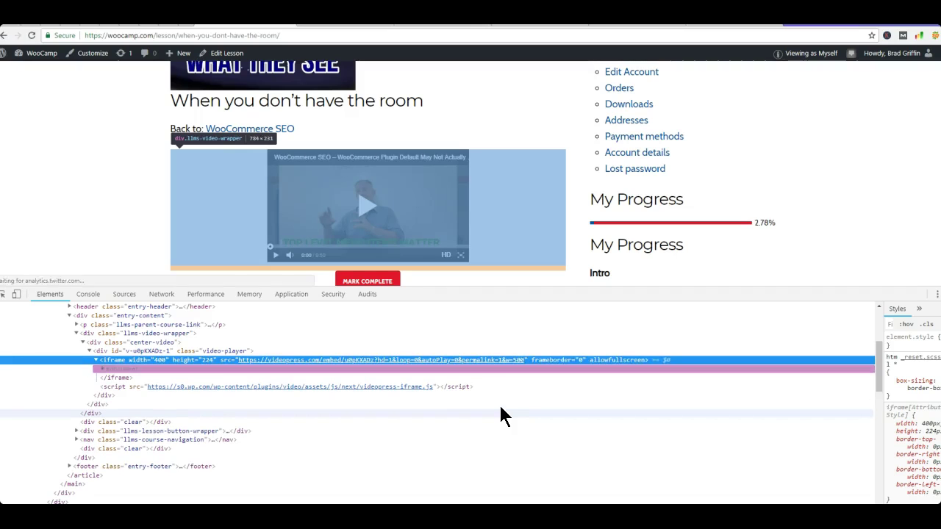
pyautogui.doubleClick(505, 360)
pyautogui.click(506, 361)
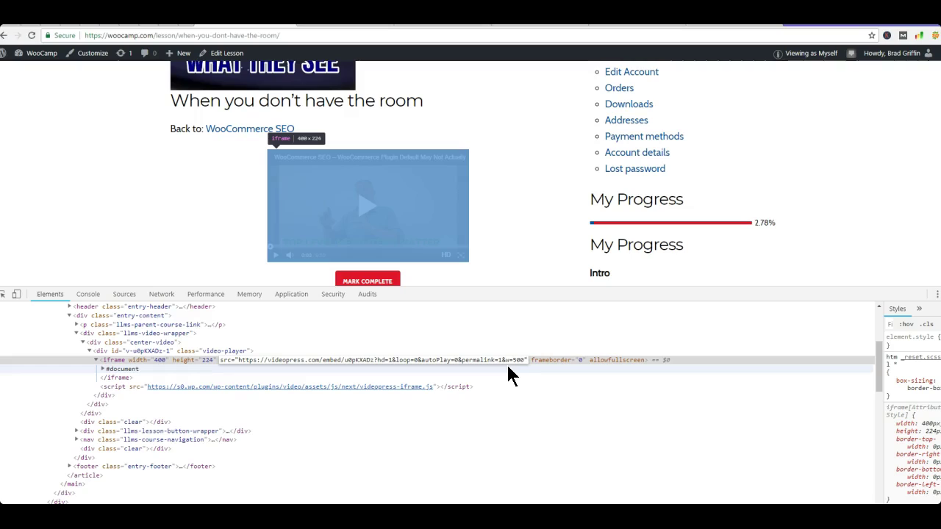
pyautogui.write('h')
pyautogui.press('Return')
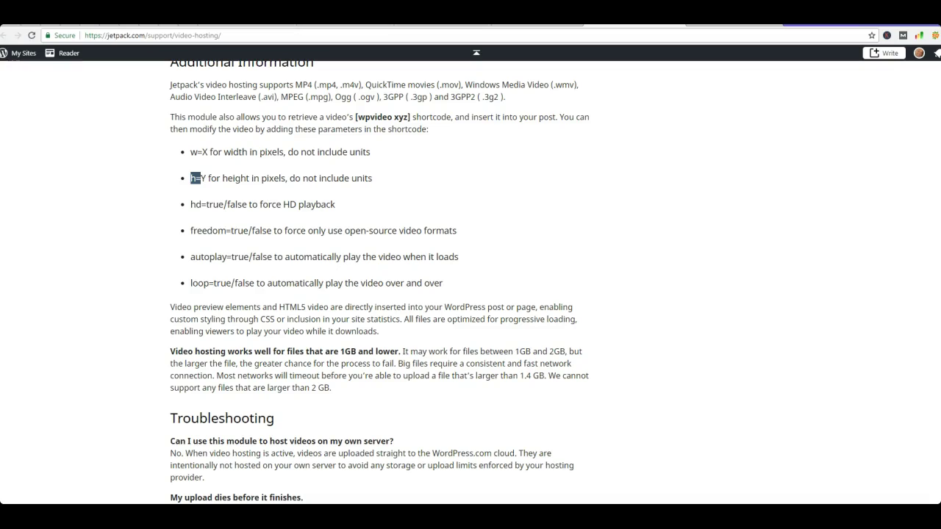
# - Copy the [wpvideo xyz] shortcode example
pyautogui.moveTo(411, 116); pyautogui.dragTo(355, 117)
pyautogui.rightClick(384, 115)
pyautogui.click(387, 122)
# - Scroll the VideoPress support page down to the shortcode's width and height attributes
pyautogui.hotkey('ctrl', 'Tab')
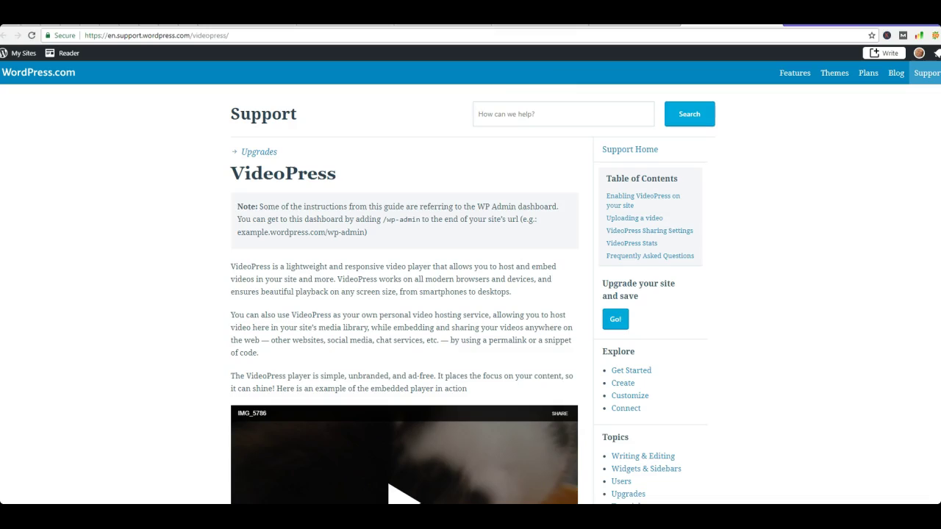
pyautogui.scroll(-20, 201, 209)
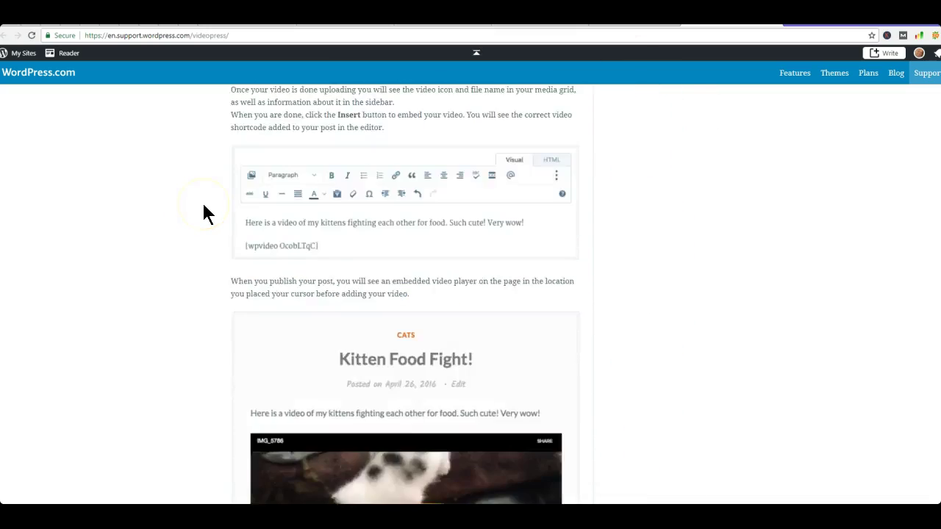
pyautogui.scroll(-15, 206, 213)
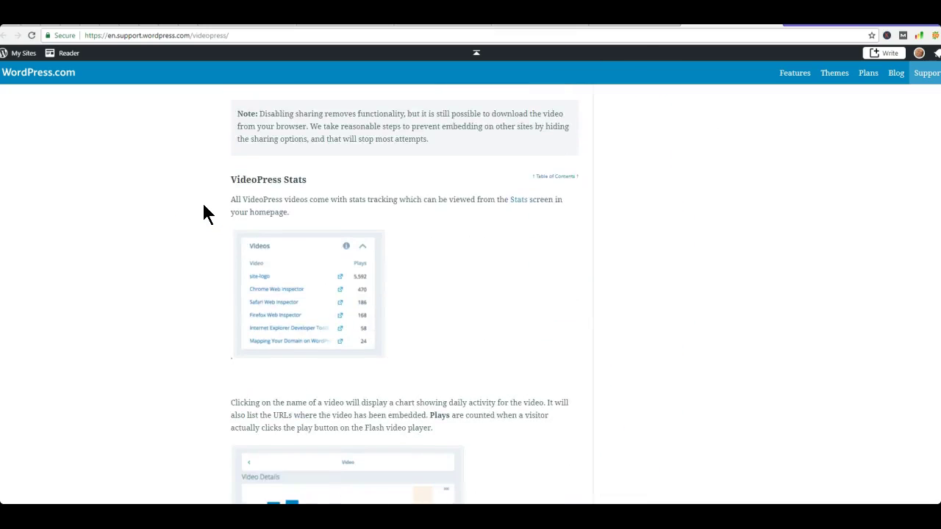
pyautogui.scroll(-10, 204, 213)
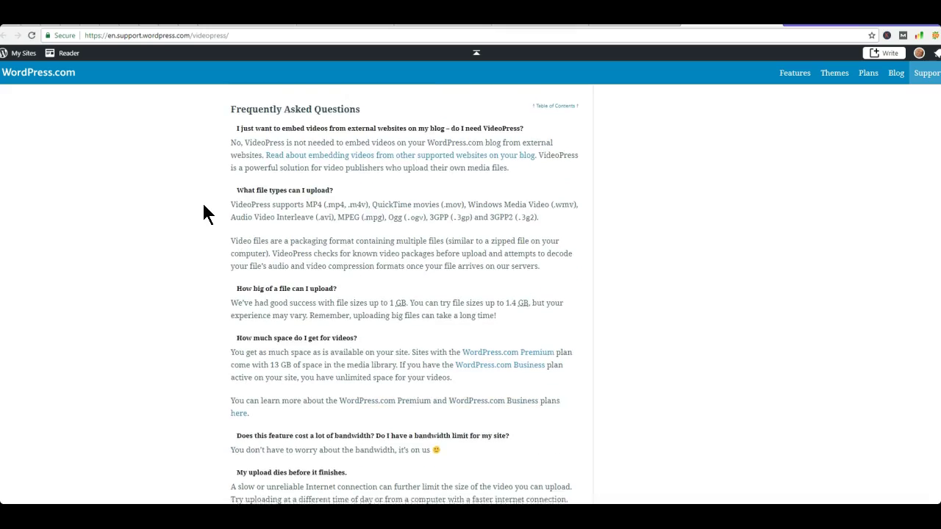
pyautogui.scroll(-5, 205, 213)
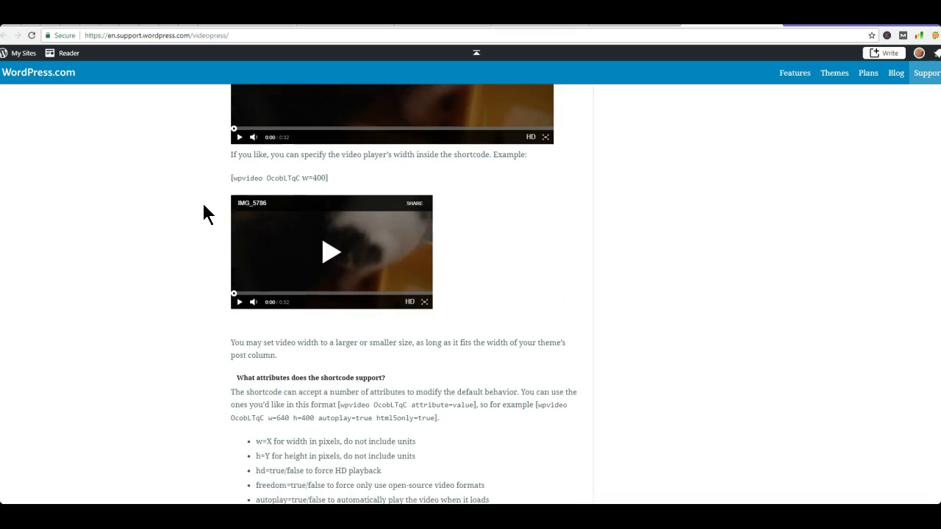
pyautogui.scroll(-2, 204, 213)
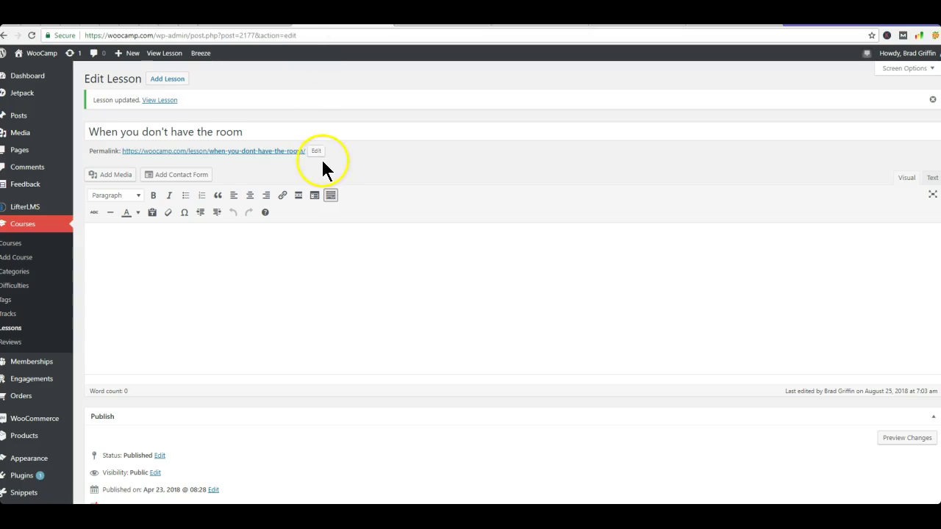
# - Replace the MP4 URL in the Video Embed Url field with '[wpvideo'
pyautogui.scroll(-10, 323, 158)
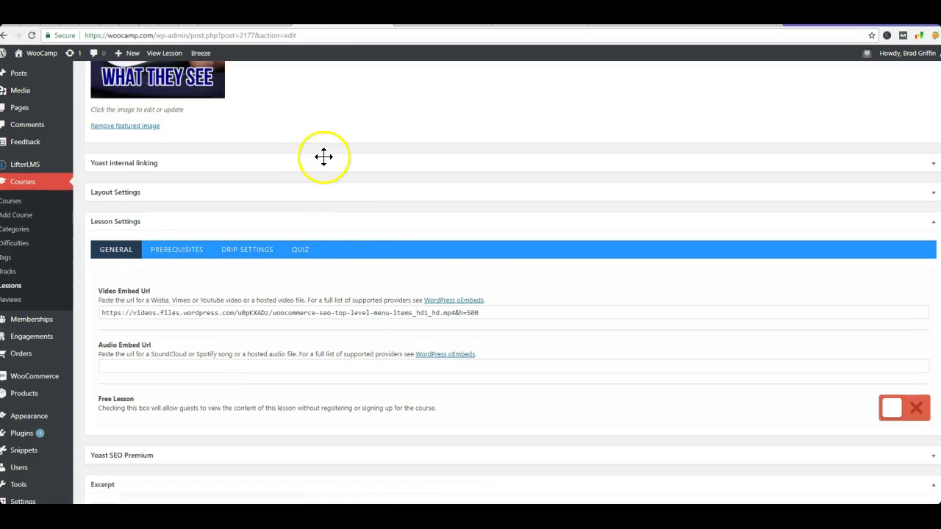
pyautogui.tripleClick(495, 313)
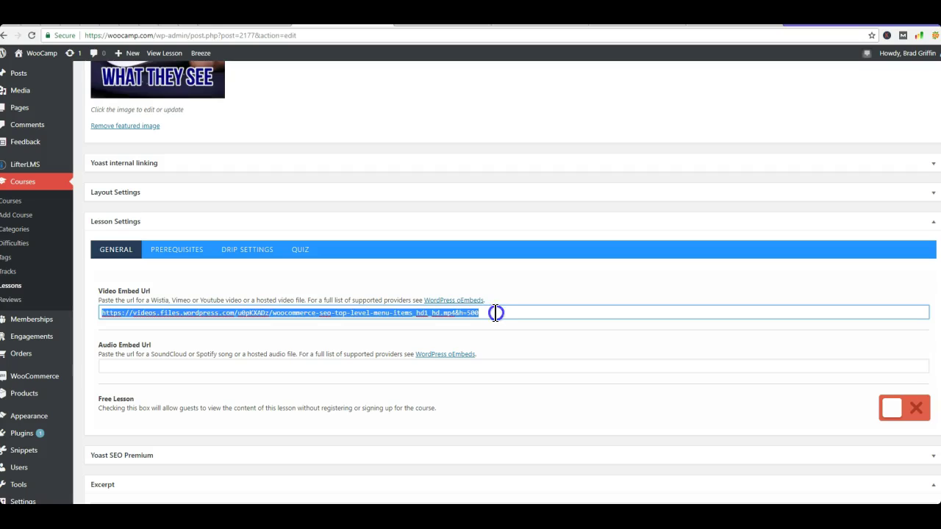
pyautogui.write('[')
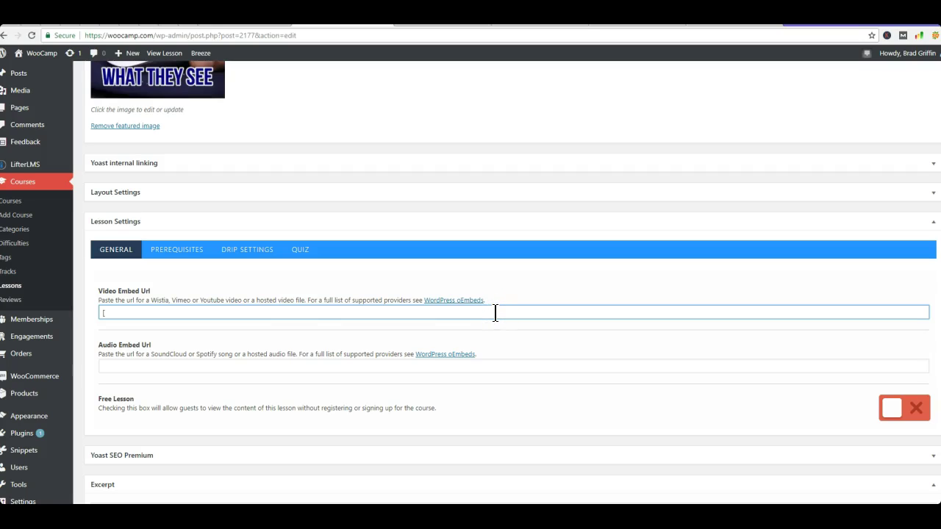
pyautogui.write('wpvideo')
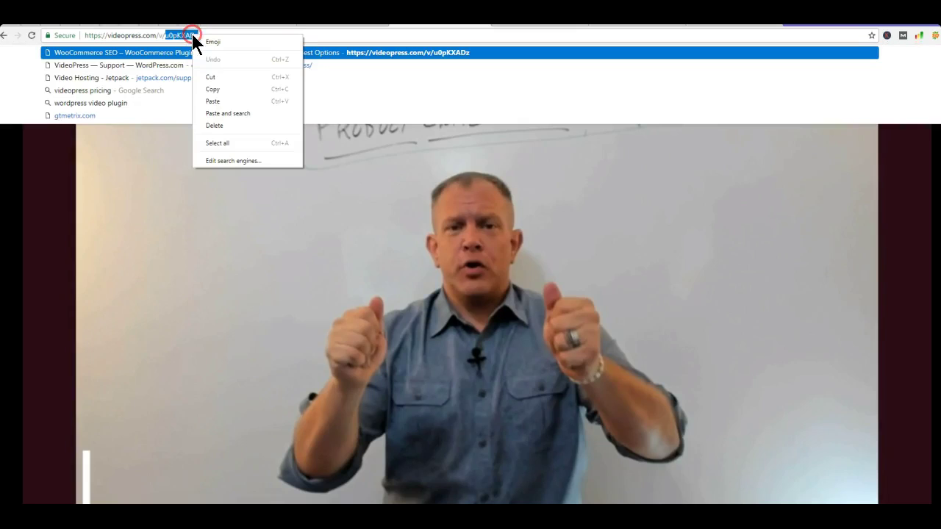
# - Copy the VideoPress ID u0pKXADz and return to the Jetpack support doc
pyautogui.click(202, 91)
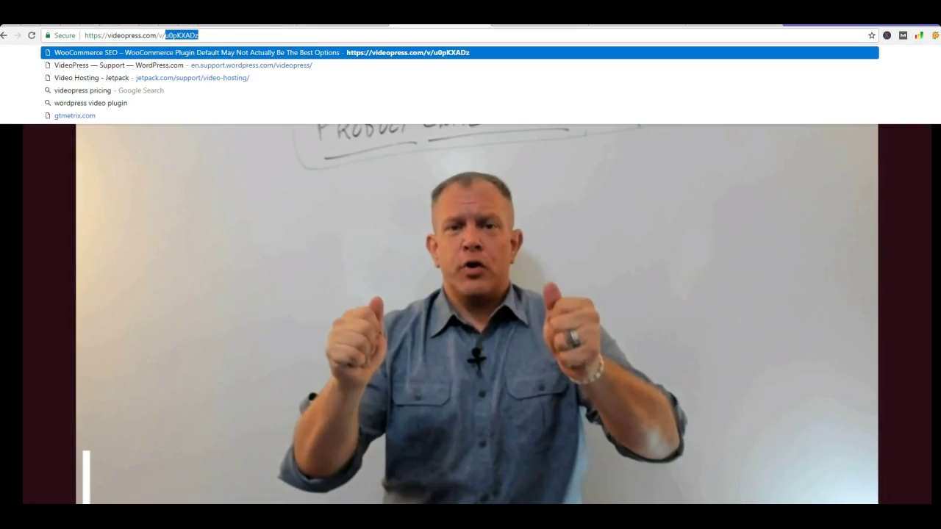
pyautogui.hotkey('ctrl', 'shift', 'Tab')
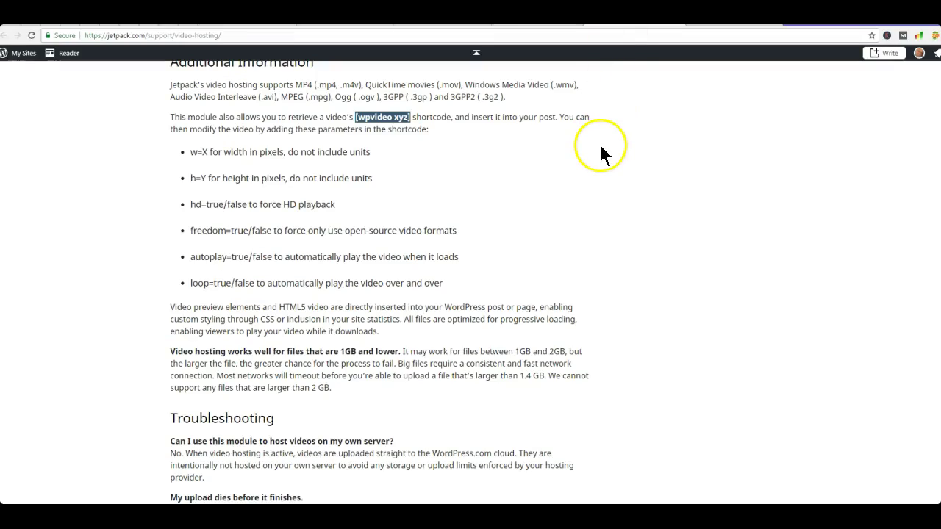
pyautogui.scroll(-13, 600, 145)
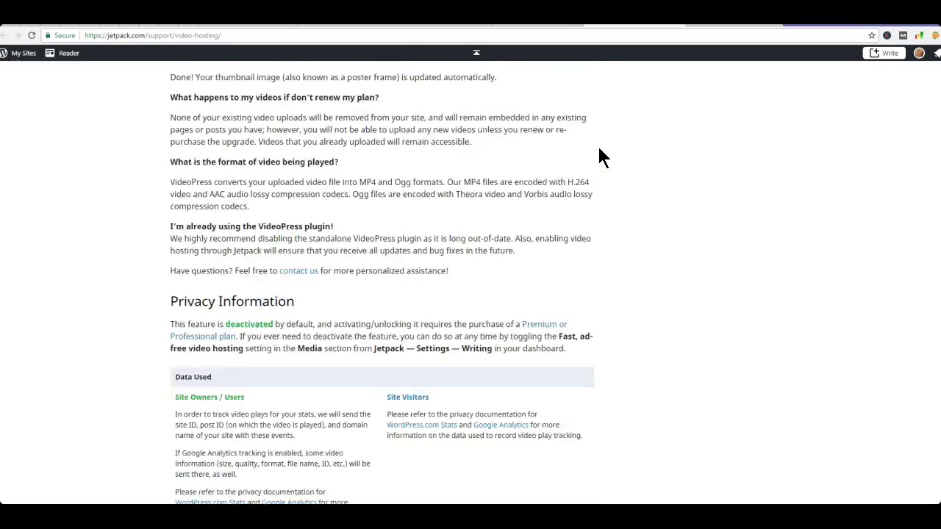
# - Complete the Video Embed Url as [wpvideo u0pKXADz w=750 h=500]
pyautogui.hotkey('ctrl', 'Tab')
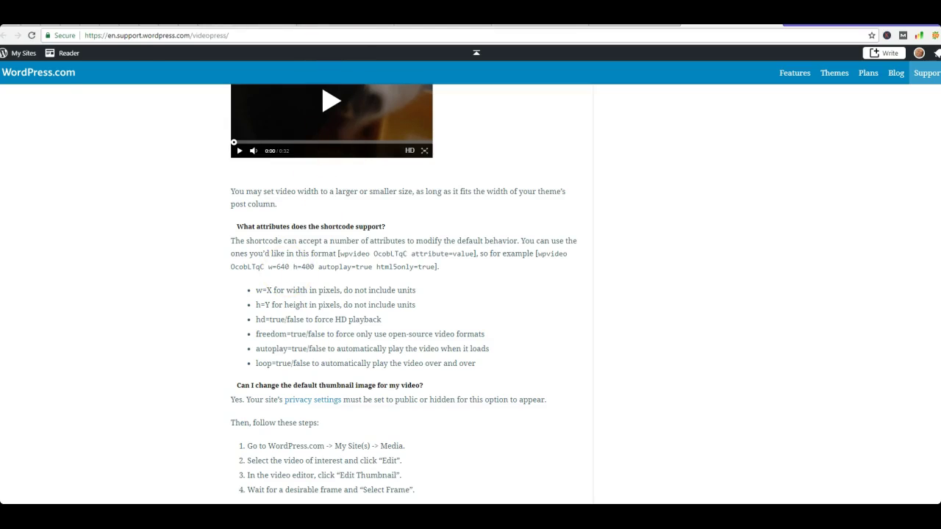
pyautogui.click(377, 25)
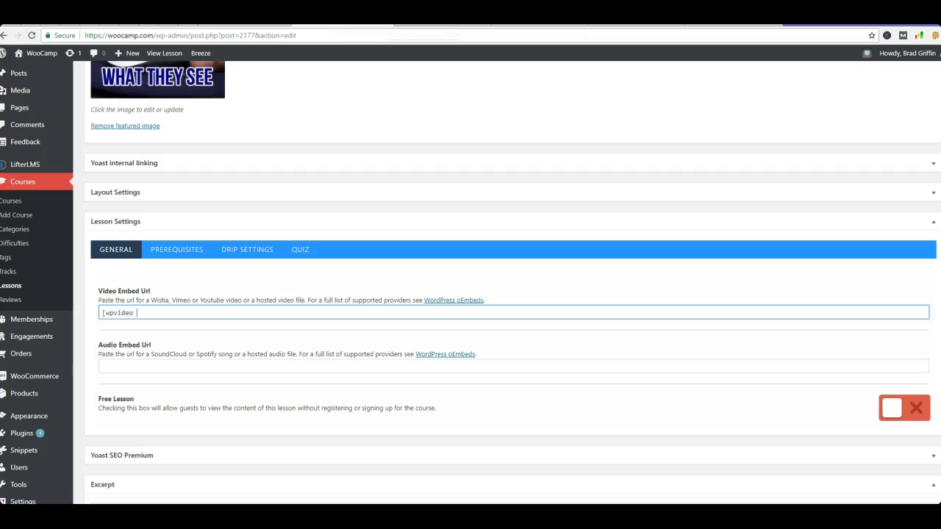
pyautogui.hotkey('ctrl', 'v')
pyautogui.write('2=700 h=')
pyautogui.press('BackSpace')
pyautogui.press('BackSpace')
pyautogui.write('50 h=500]')
# - Compare the shortcode against the support page's example ID, width 640 and height 400
pyautogui.hotkey('ctrl', 'a')
pyautogui.hotkey('ctrl', 'Tab')
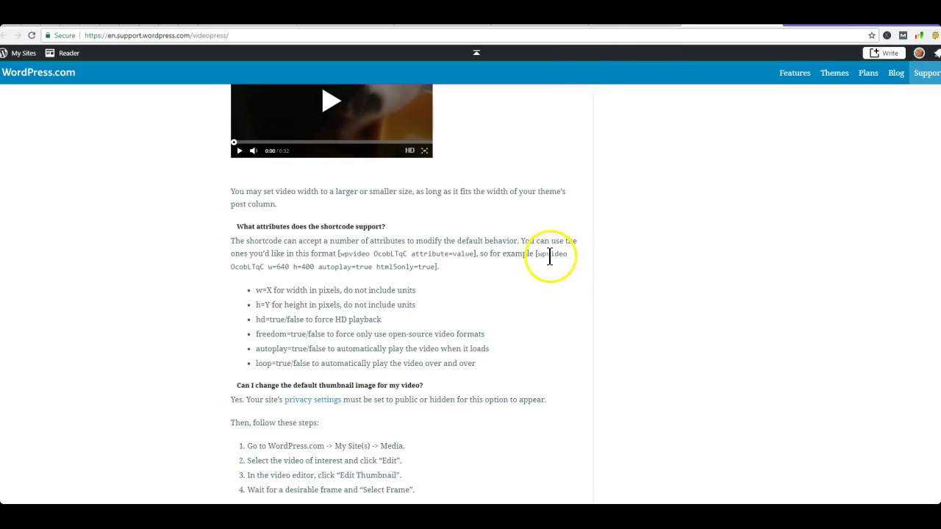
pyautogui.doubleClick(247, 266)
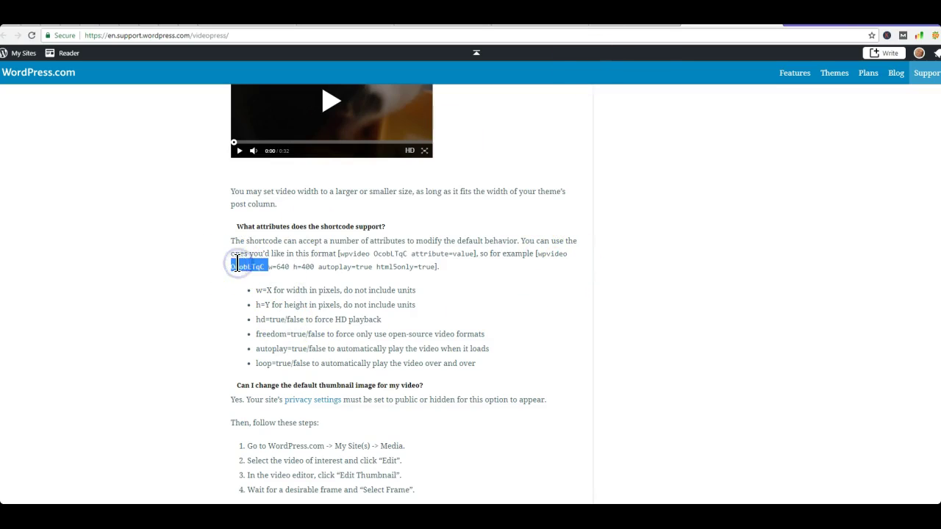
pyautogui.click(285, 266)
pyautogui.doubleClick(282, 266)
pyautogui.doubleClick(307, 266)
# - Save the lesson with the new shortcode
pyautogui.hotkey('ctrl', 'Tab')
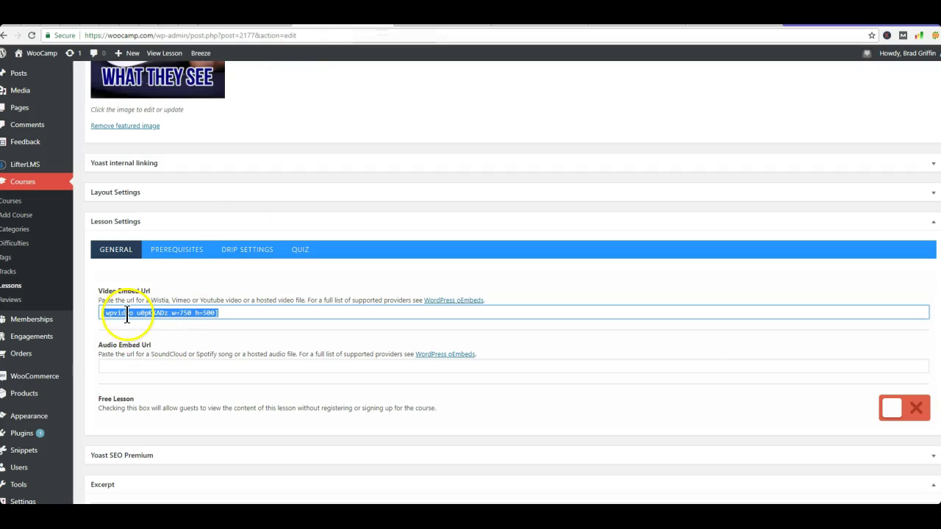
pyautogui.scroll(6, 761, 359)
pyautogui.click(918, 141)
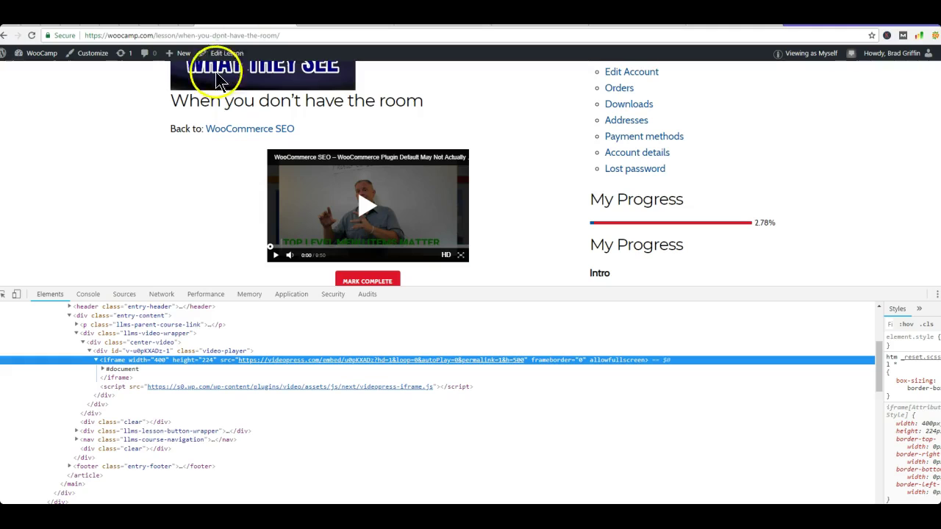
# - Reload the front-end lesson, examine the empty spot where the video was, and return to Edit Lesson
pyautogui.click(31, 35)
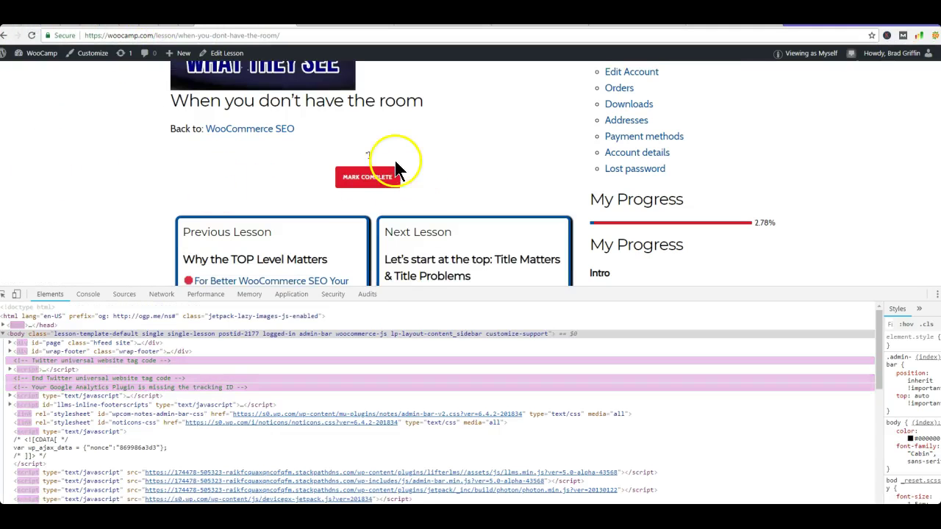
pyautogui.click(366, 155)
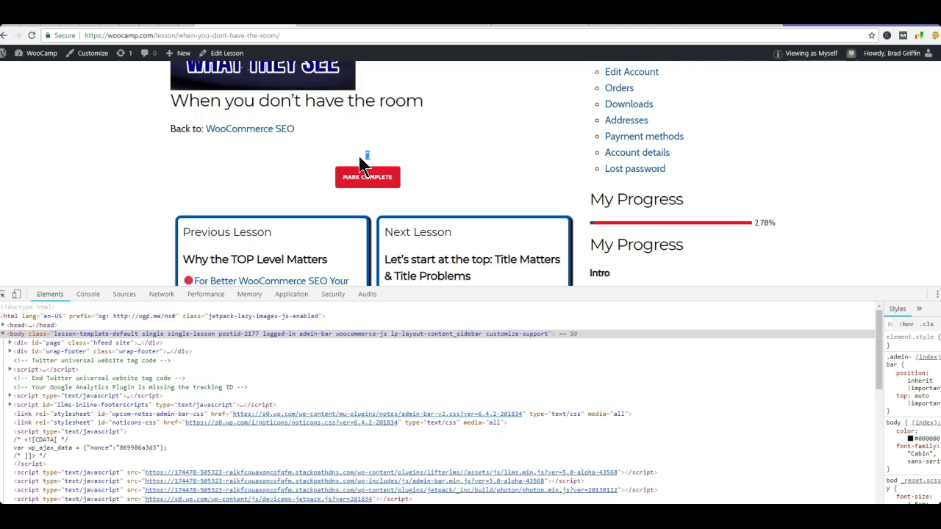
pyautogui.click(367, 62)
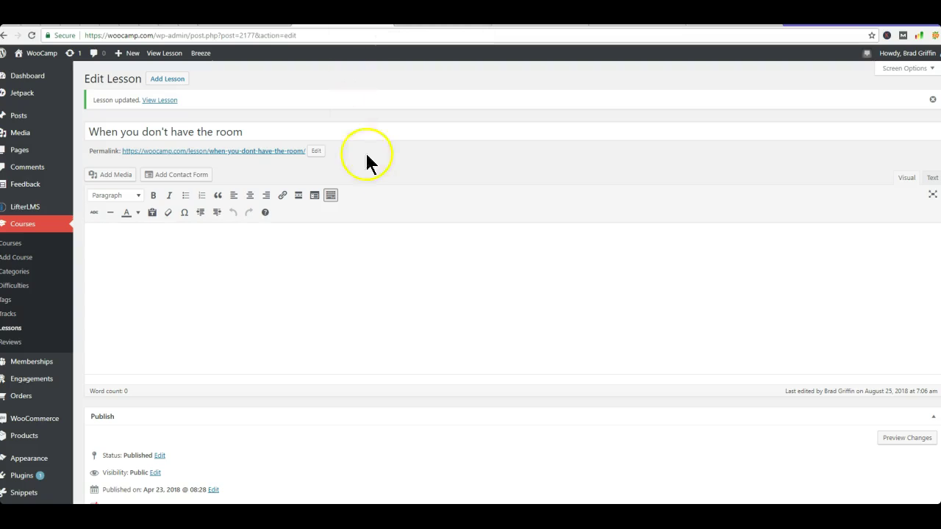
# - Change the shortcode to [video u0pKXADz w=750 h=500] and save the lesson
pyautogui.scroll(-10, 381, 166)
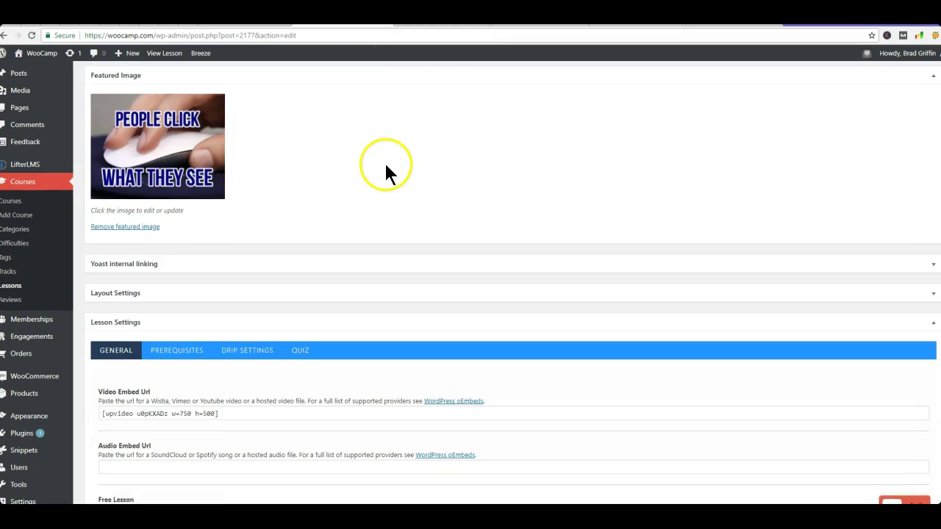
pyautogui.click(112, 413)
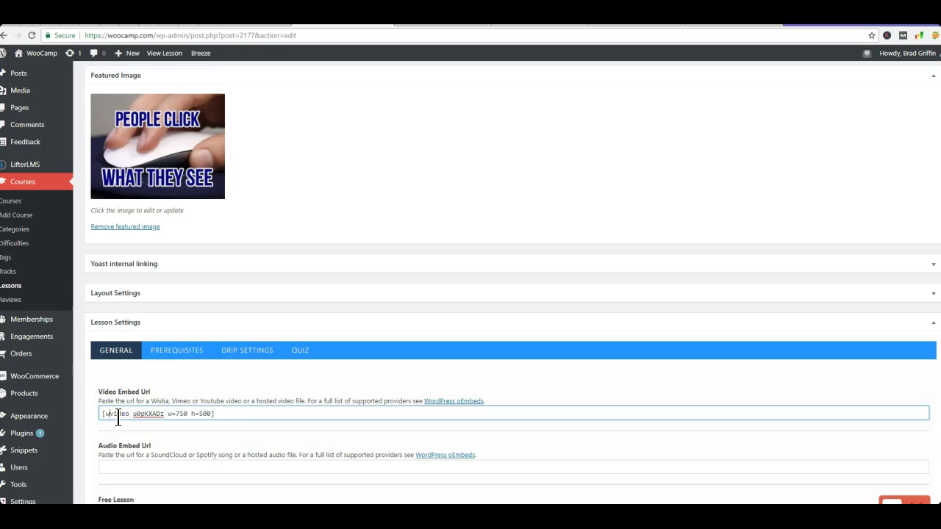
pyautogui.doubleClick(157, 418)
pyautogui.scroll(10, 351, 425)
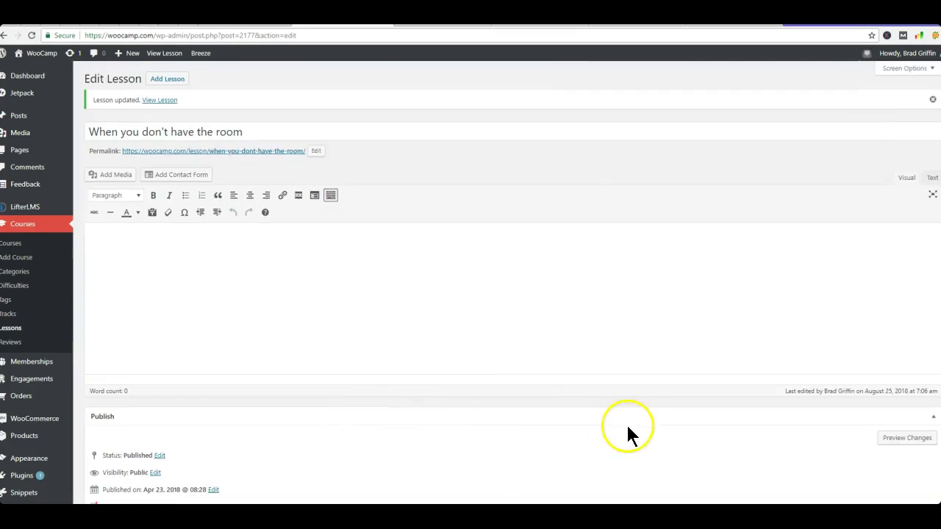
pyautogui.scroll(-3, 626, 433)
pyautogui.click(920, 346)
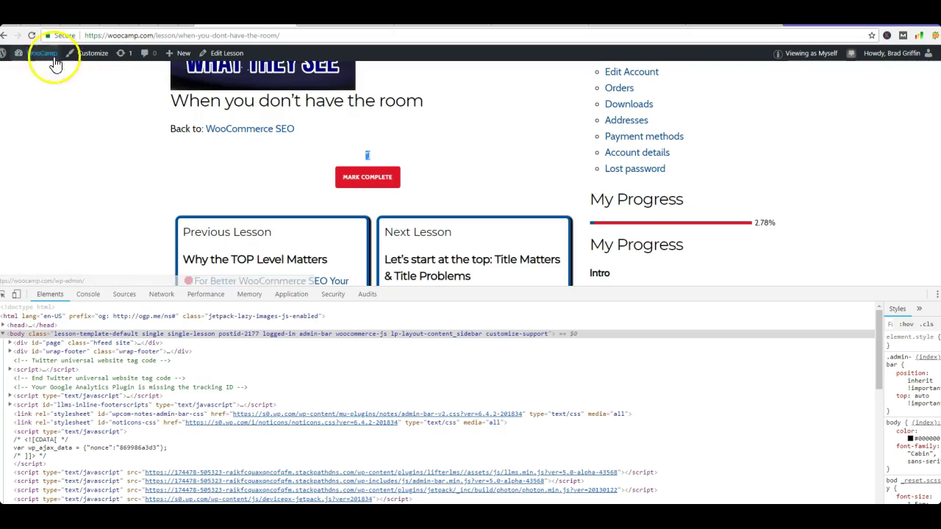
# - Reload the lesson page, find only a stray bracket instead of video, and return to editing
pyautogui.click(32, 35)
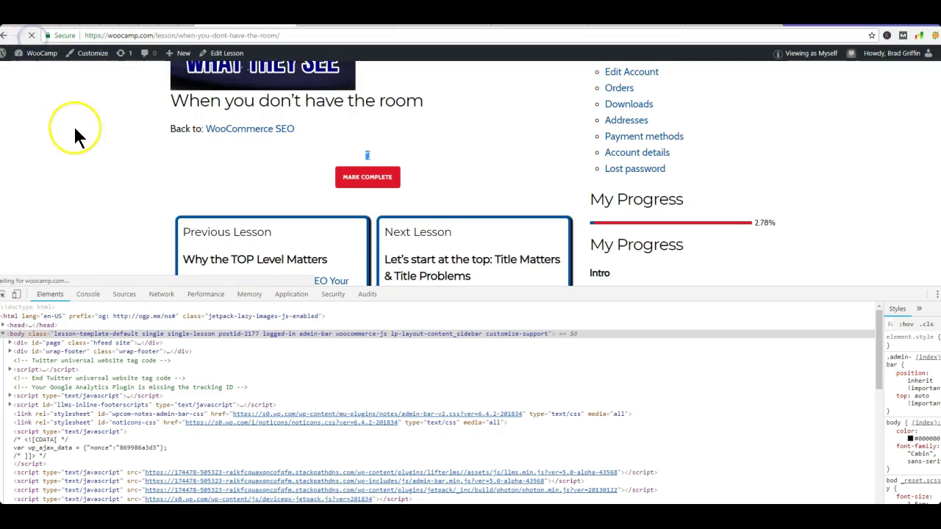
pyautogui.moveTo(384, 156); pyautogui.dragTo(346, 155)
pyautogui.click(323, 21)
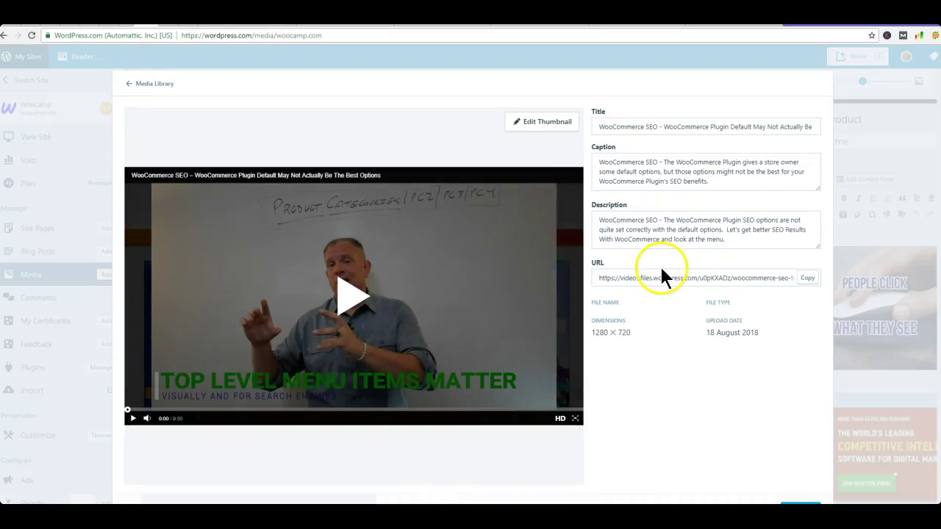
pyautogui.click(806, 278)
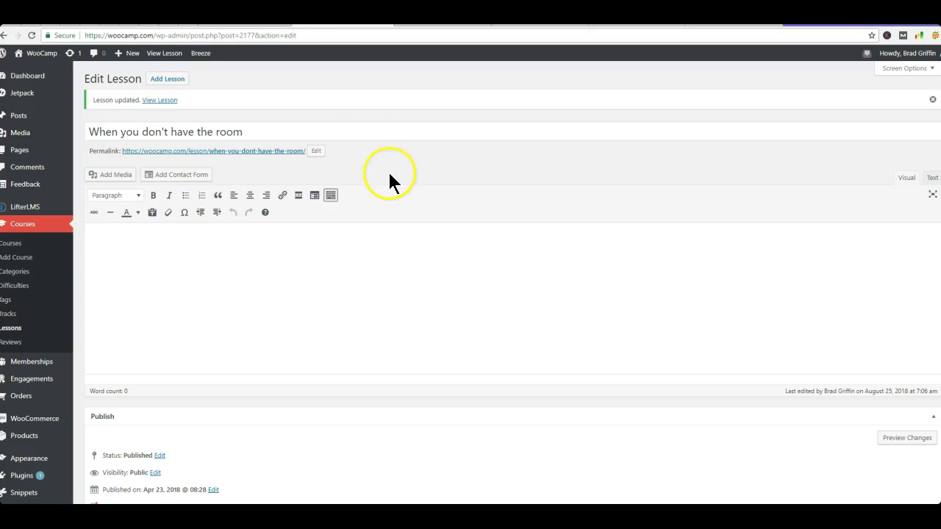
# - Put the raw videos.files.wordpress.com …_hd1_hd.mp4 URL back in the Video Embed Url and view the lesson page
pyautogui.scroll(-10, 389, 180)
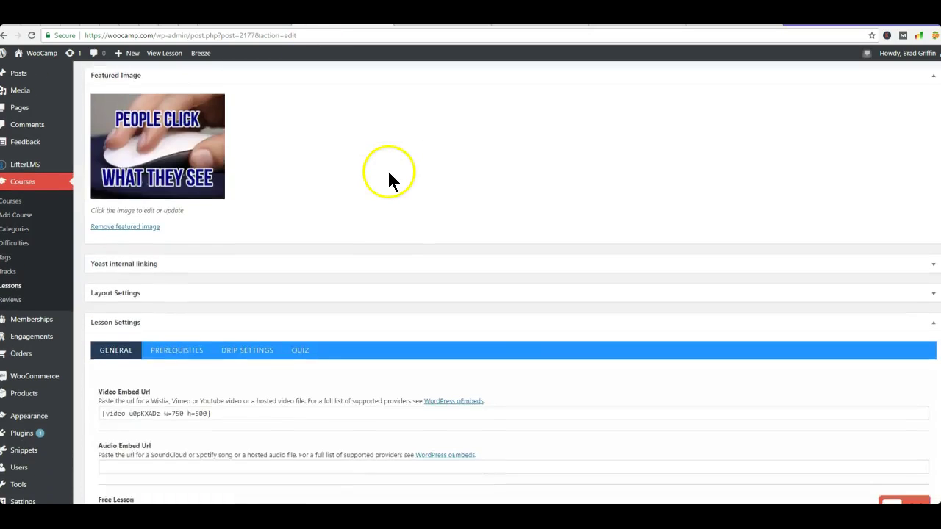
pyautogui.scroll(-2, 388, 181)
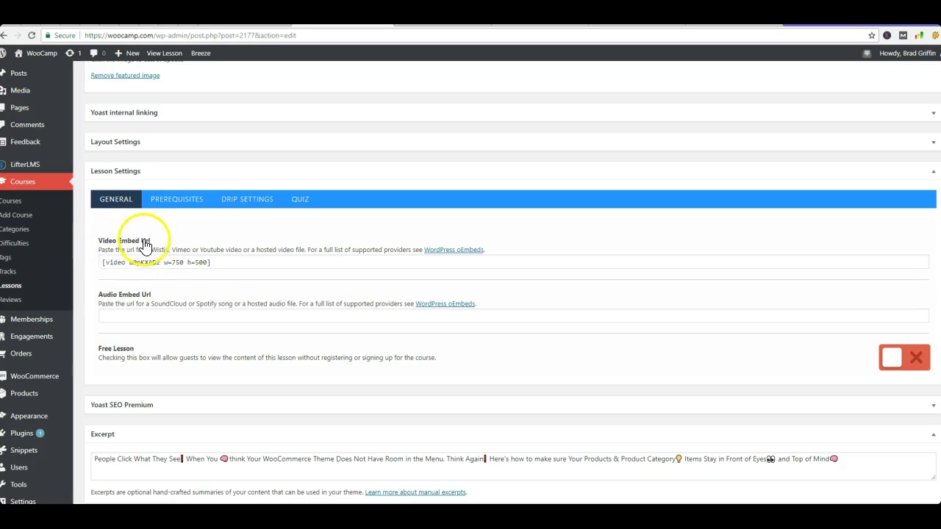
pyautogui.tripleClick(218, 265)
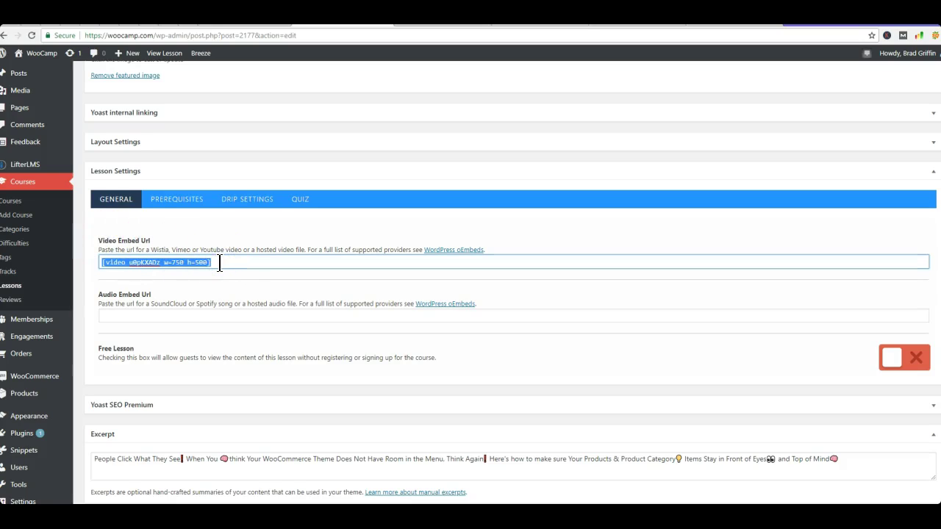
pyautogui.hotkey('ctrl', 'v')
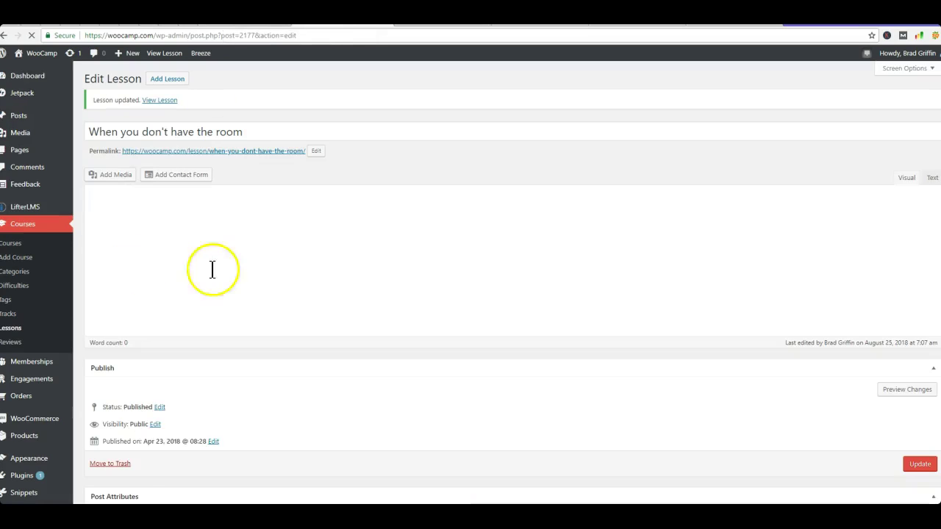
pyautogui.scroll(-15, 231, 277)
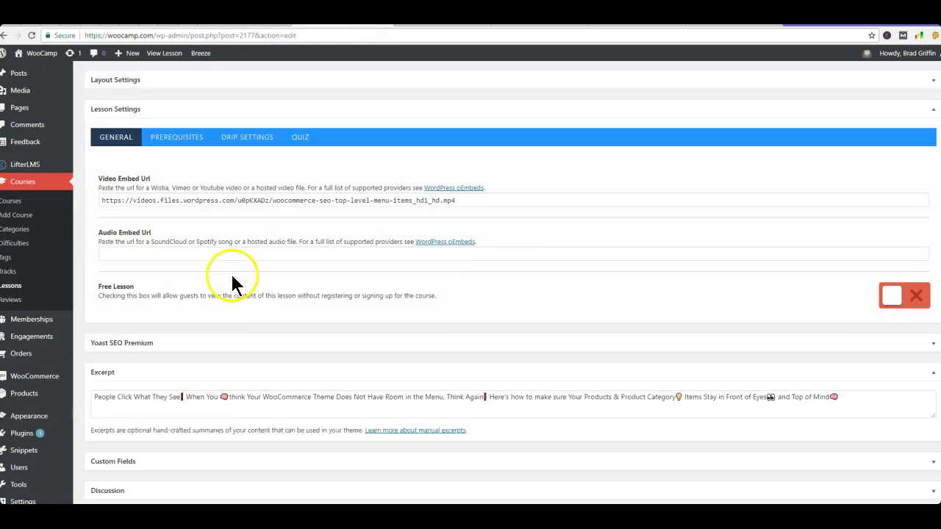
pyautogui.moveTo(234, 175); pyautogui.dragTo(184, 174)
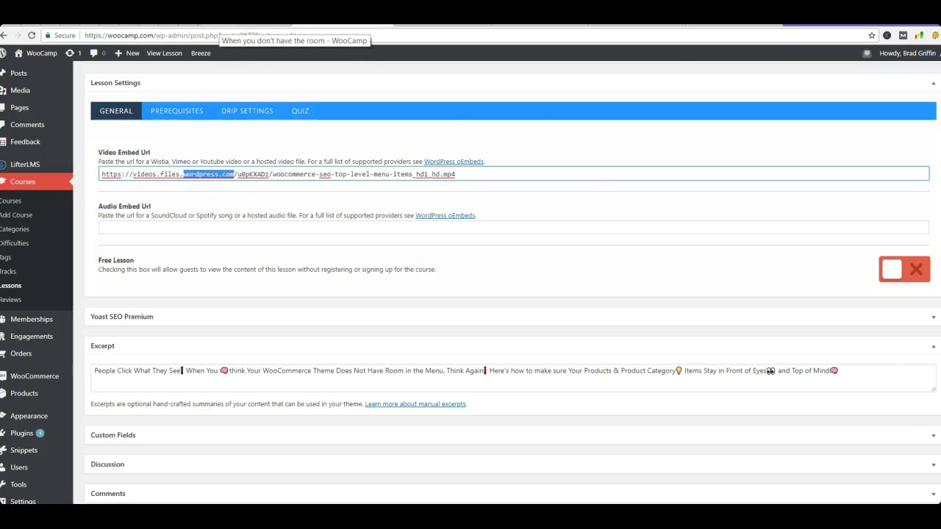
pyautogui.click(221, 28)
# - Reload the lesson and remove hd=1 from the VideoPress iframe's src in DevTools
pyautogui.rightClick(235, 153)
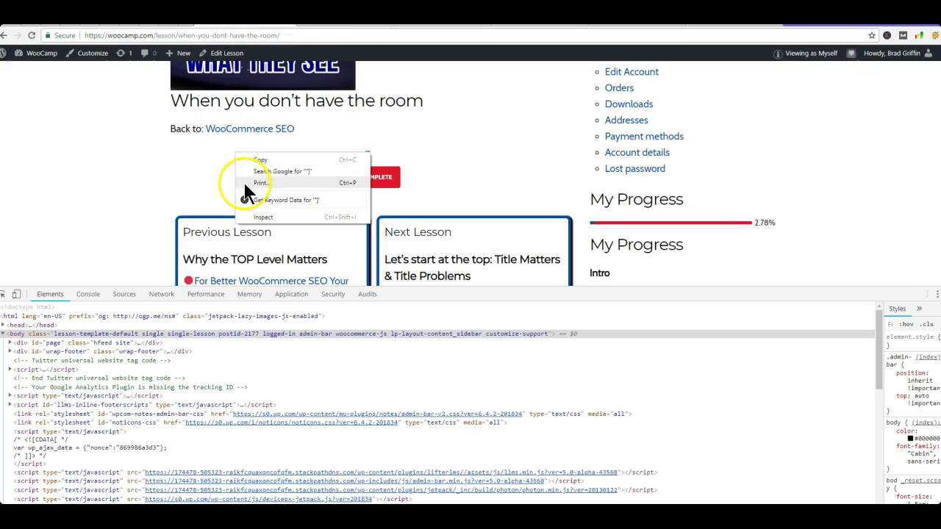
pyautogui.click(32, 35)
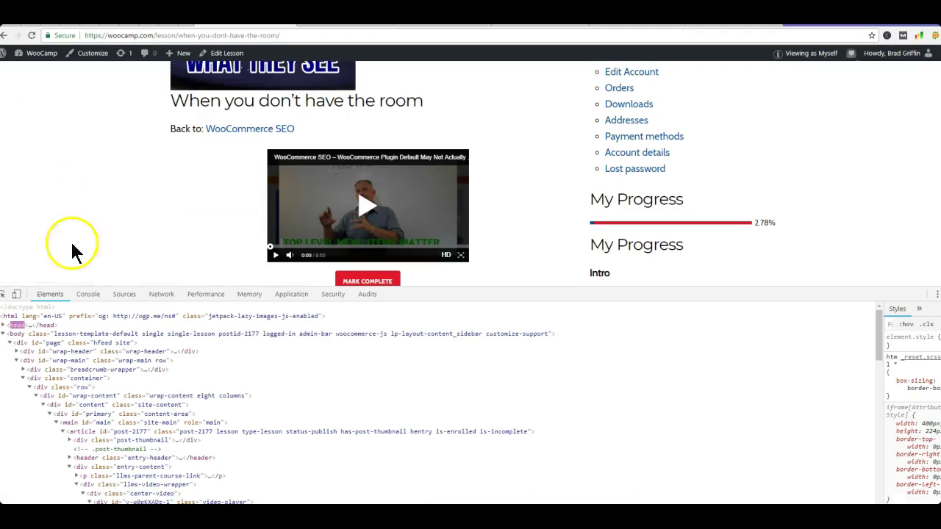
pyautogui.scroll(-2, 165, 375)
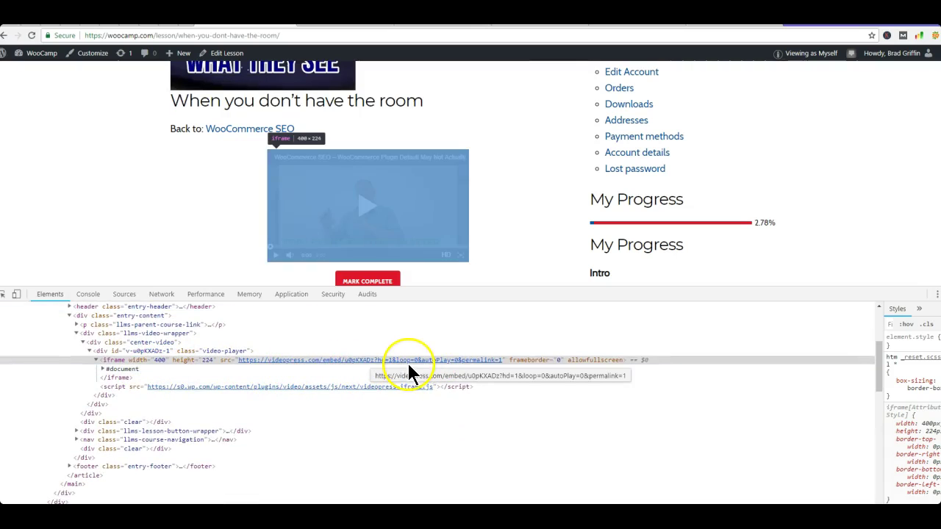
pyautogui.click(385, 362)
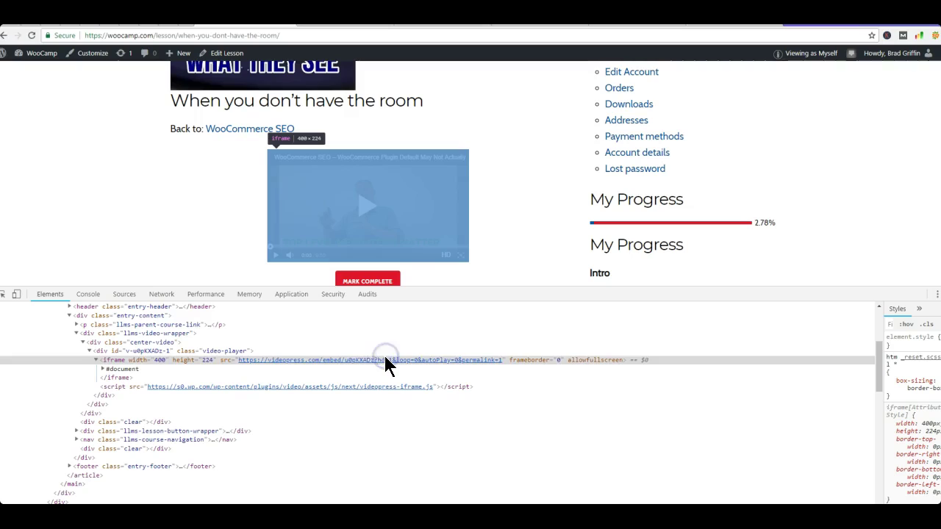
pyautogui.doubleClick(385, 362)
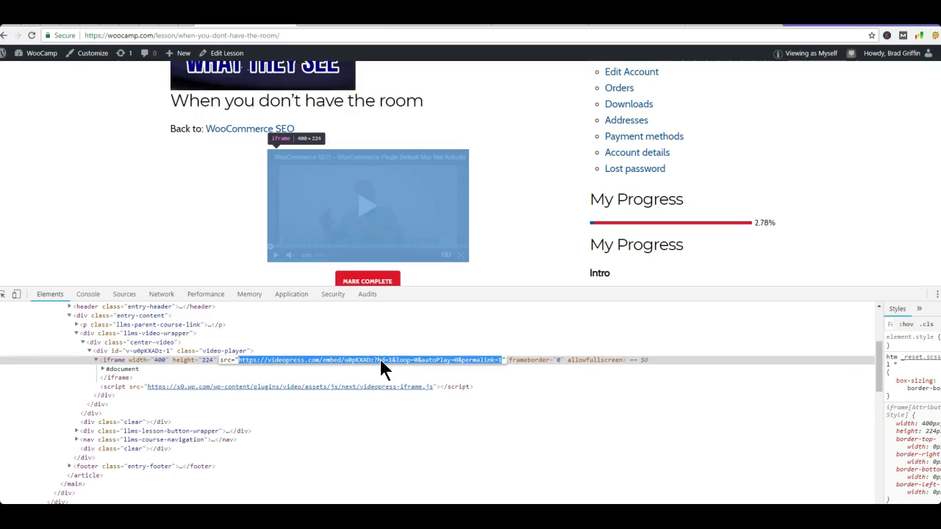
pyautogui.click(379, 359)
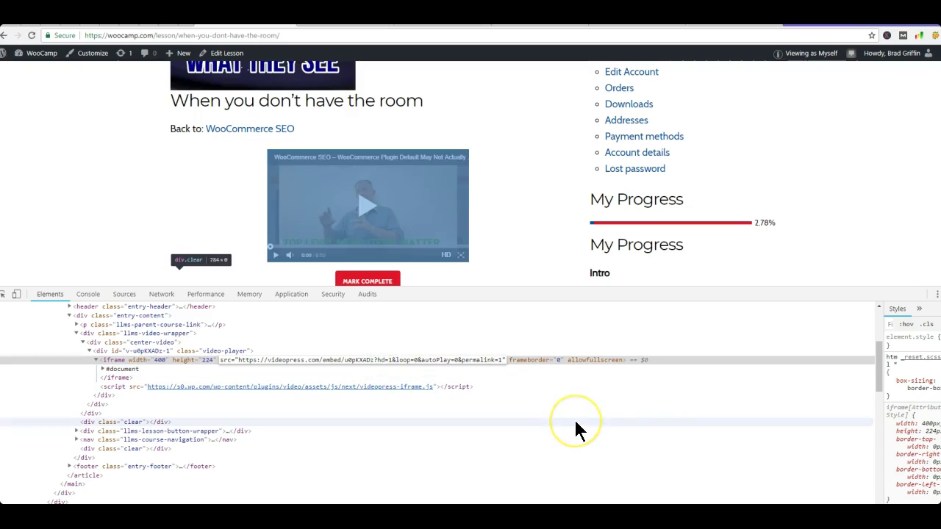
pyautogui.press('Delete')
pyautogui.press('Delete')
pyautogui.press('Delete')
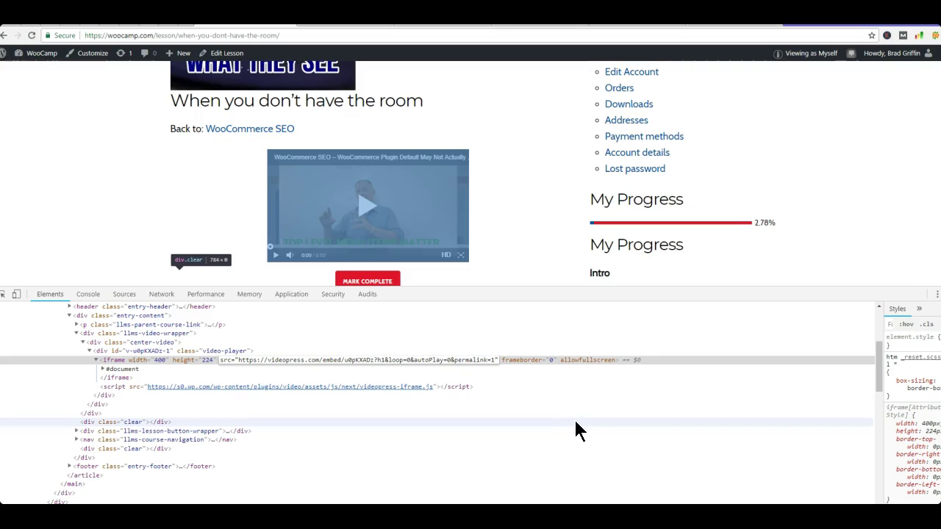
pyautogui.press('BackSpace')
pyautogui.press('BackSpace')
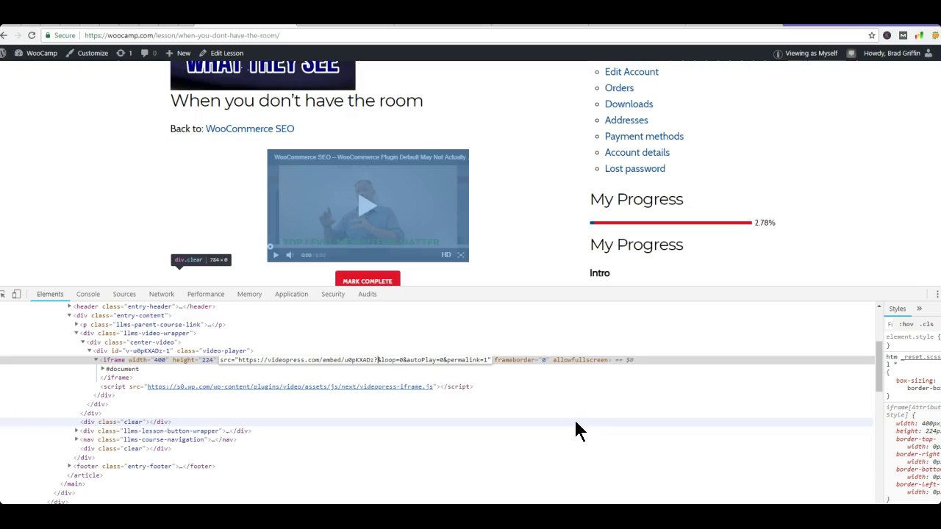
pyautogui.press('Return')
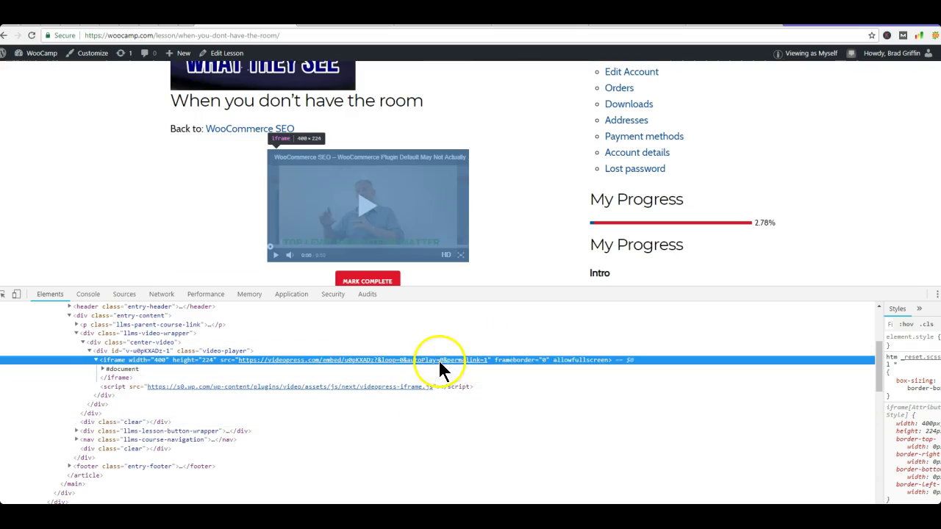
# - Set autoPlay=1 in the iframe src and test playback, pausing at 0:05
pyautogui.doubleClick(441, 361)
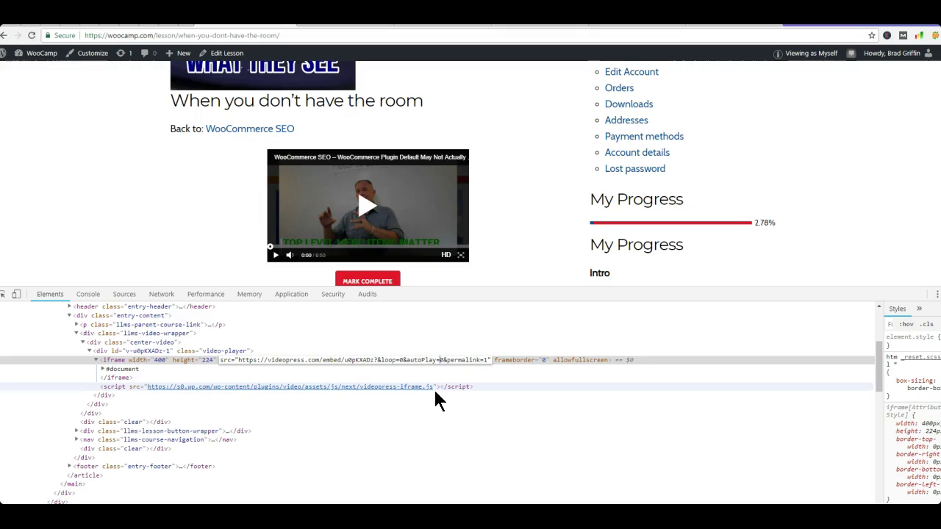
pyautogui.press('Return')
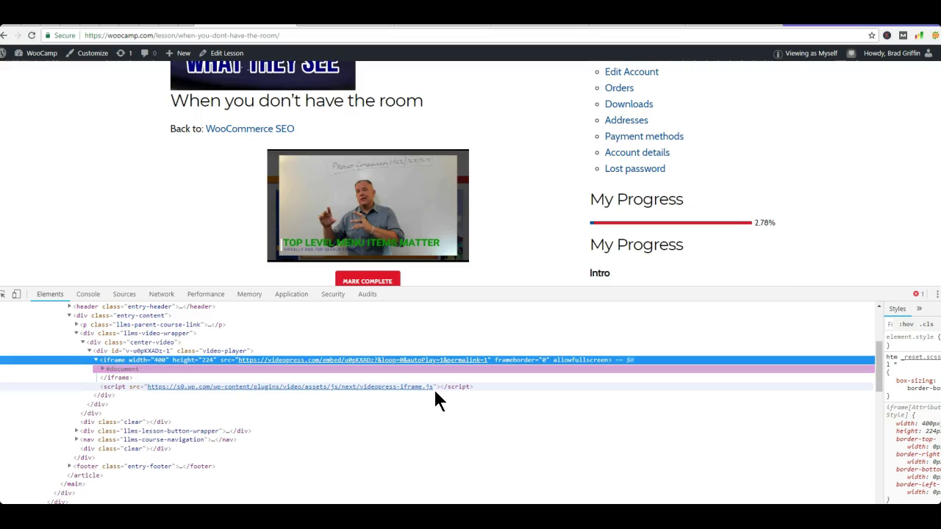
pyautogui.click(391, 219)
pyautogui.click(275, 257)
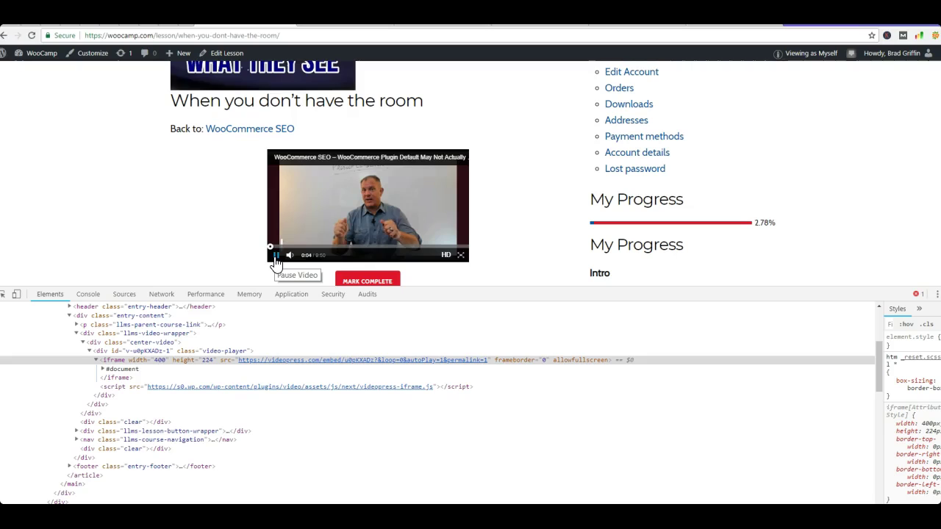
pyautogui.click(275, 257)
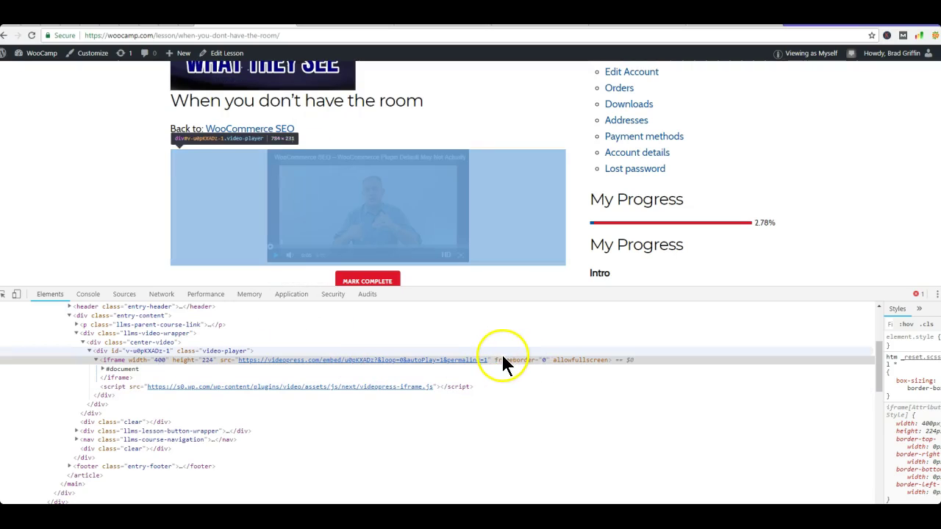
# - Leave the iframe width at 400, recommit the src, and open a new tab
pyautogui.doubleClick(160, 360)
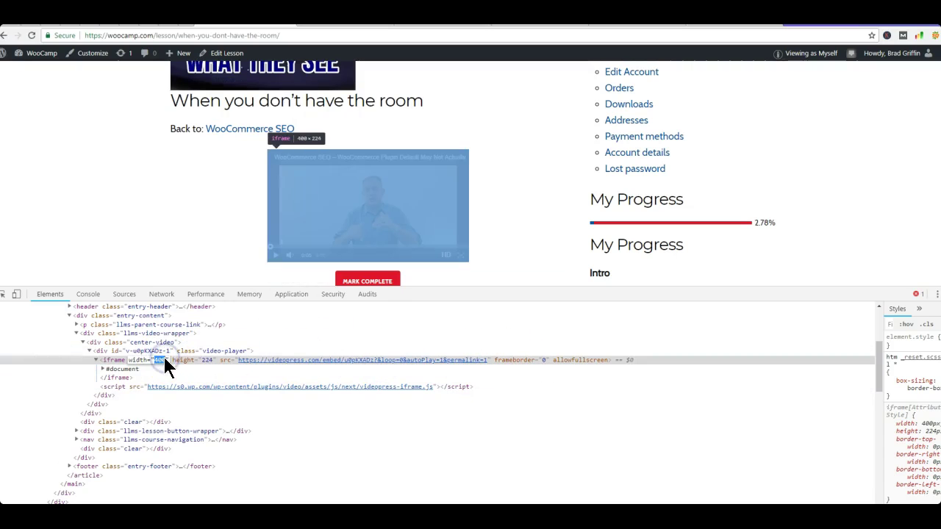
pyautogui.click(482, 359)
pyautogui.doubleClick(484, 360)
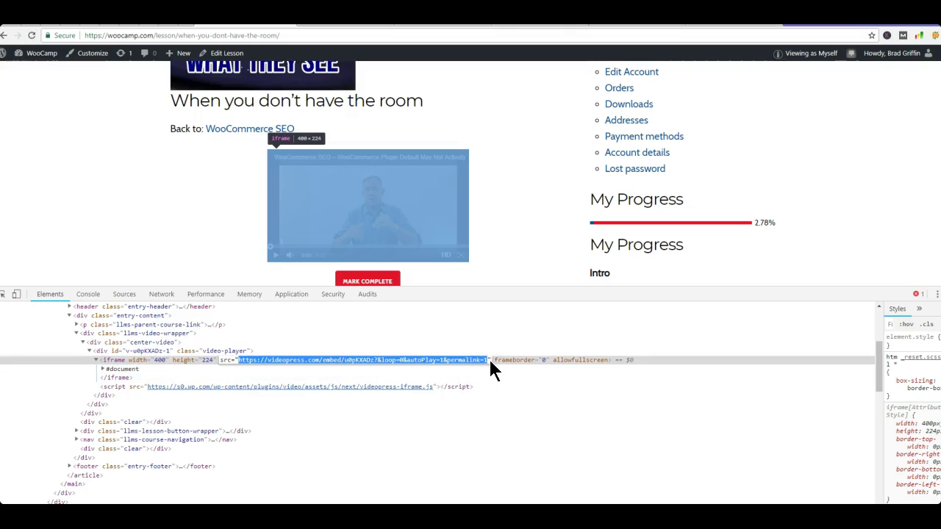
pyautogui.click(501, 361)
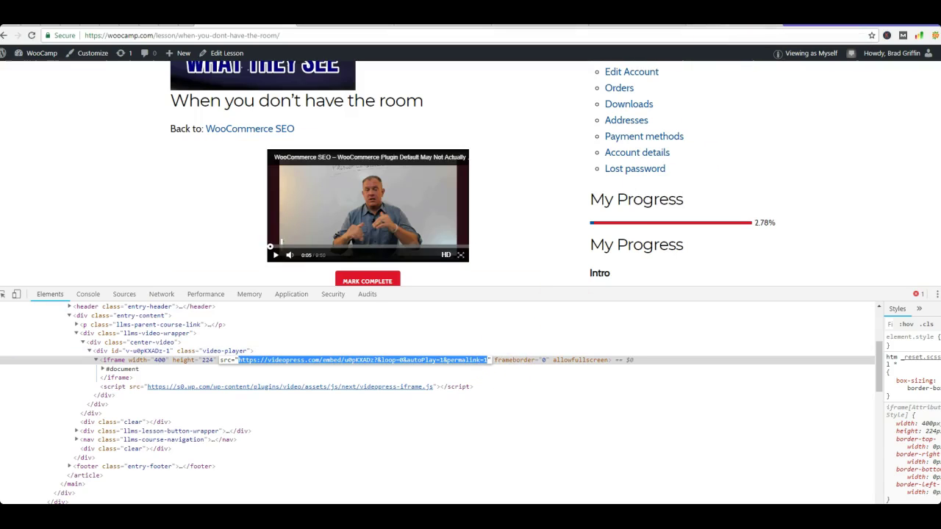
pyautogui.click(735, 27)
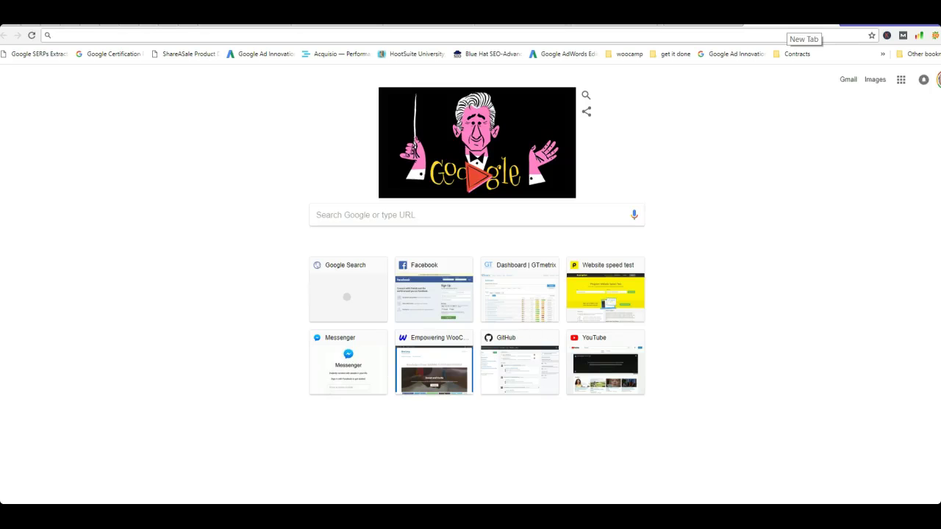
# - Search GitHub for 'videopress' and open lifterlms issue #572 on VideoPress oEmbeds
pyautogui.write('github.com')
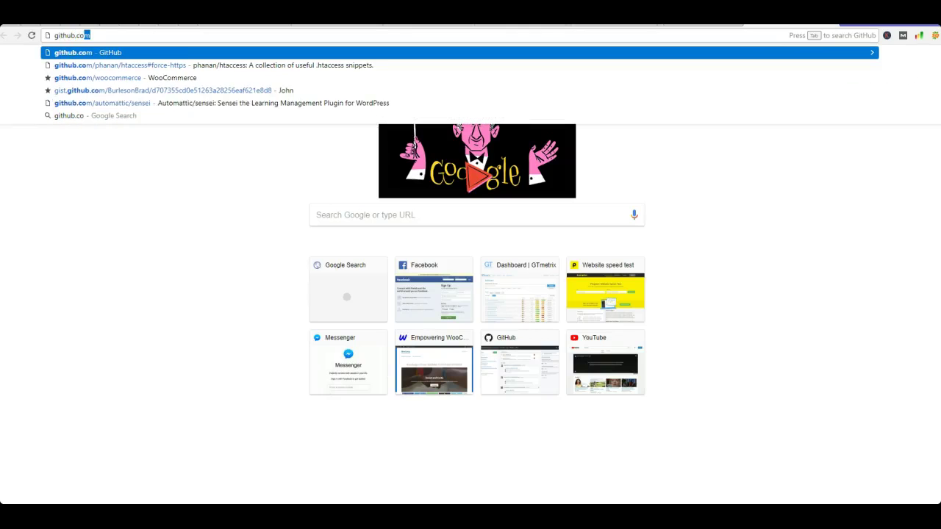
pyautogui.press('Tab')
pyautogui.write('video')
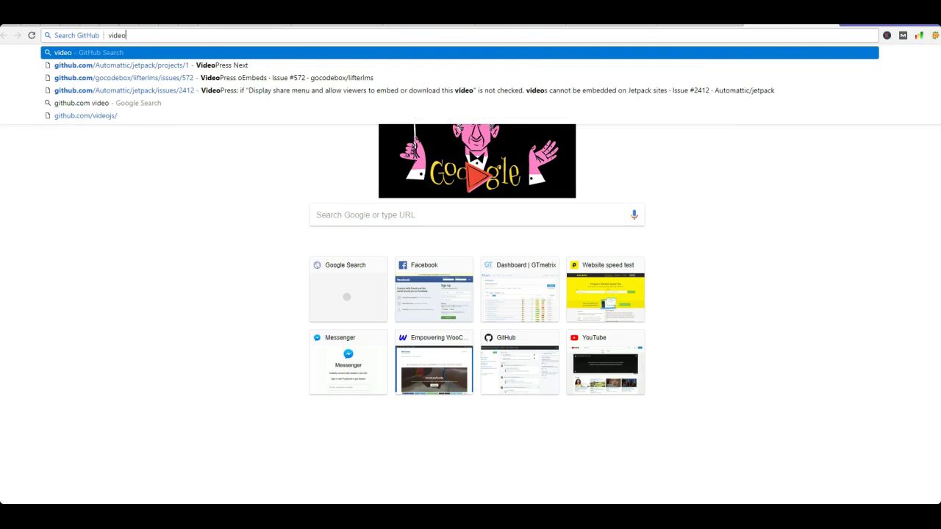
pyautogui.write('press')
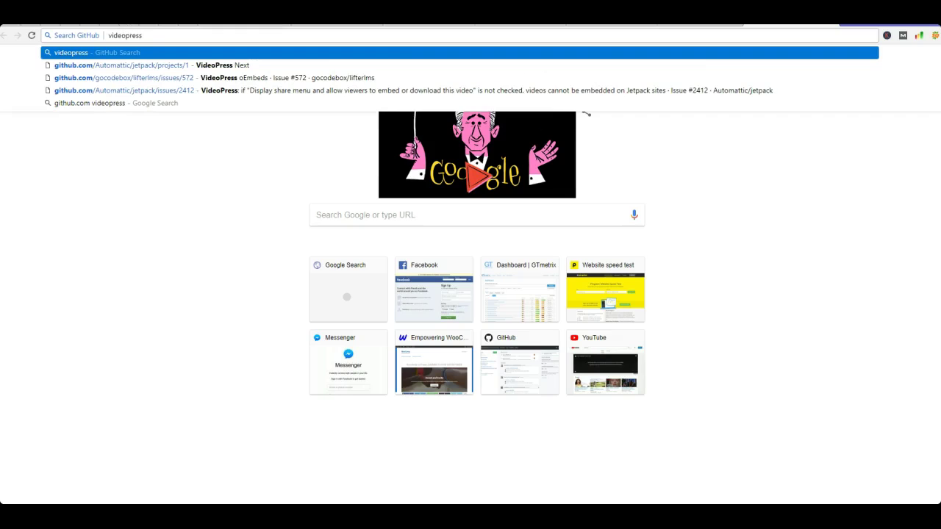
pyautogui.press('Down')
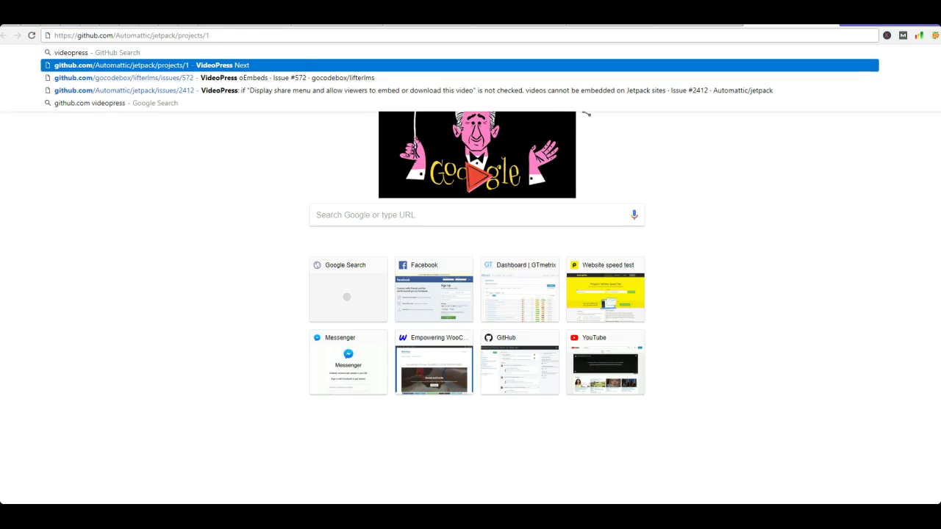
pyautogui.press('Down')
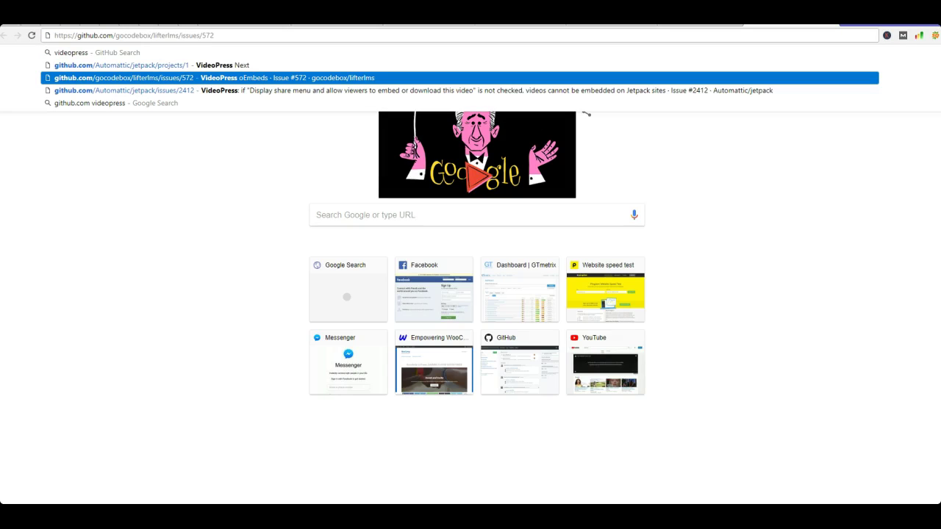
pyautogui.press('Return')
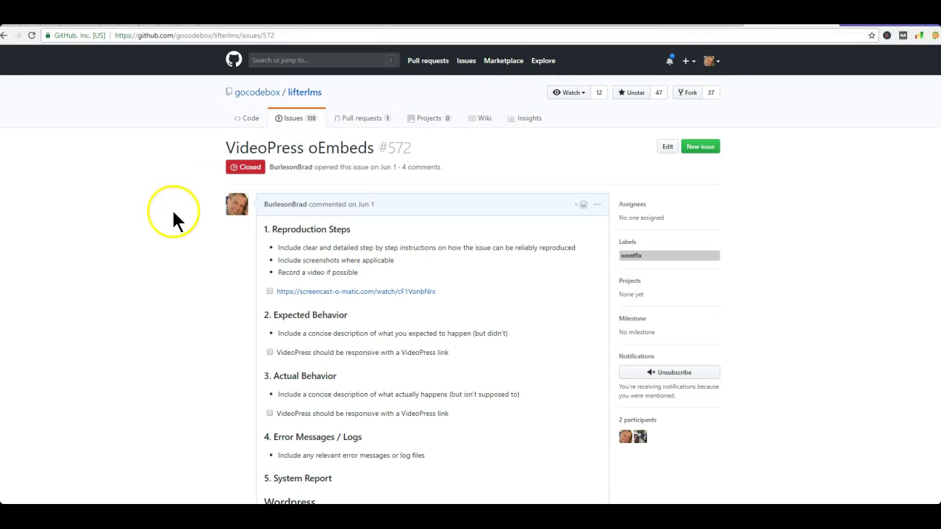
# - Scroll through issue #572's comment thread
pyautogui.scroll(-20, 174, 220)
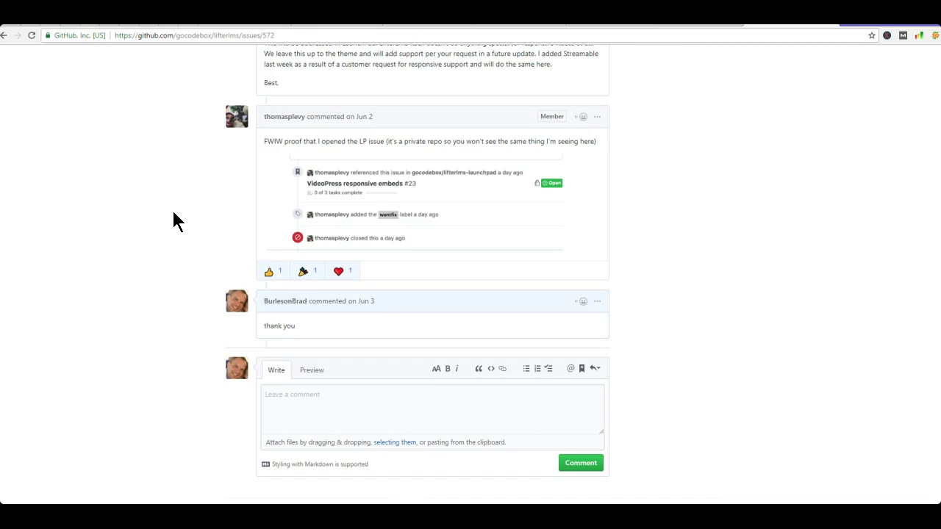
pyautogui.scroll(3, 174, 220)
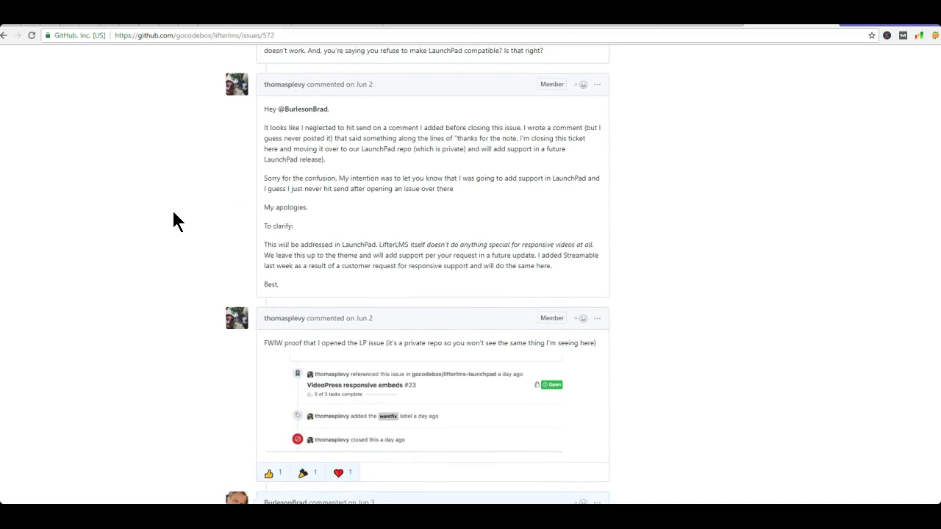
pyautogui.scroll(4, 162, 211)
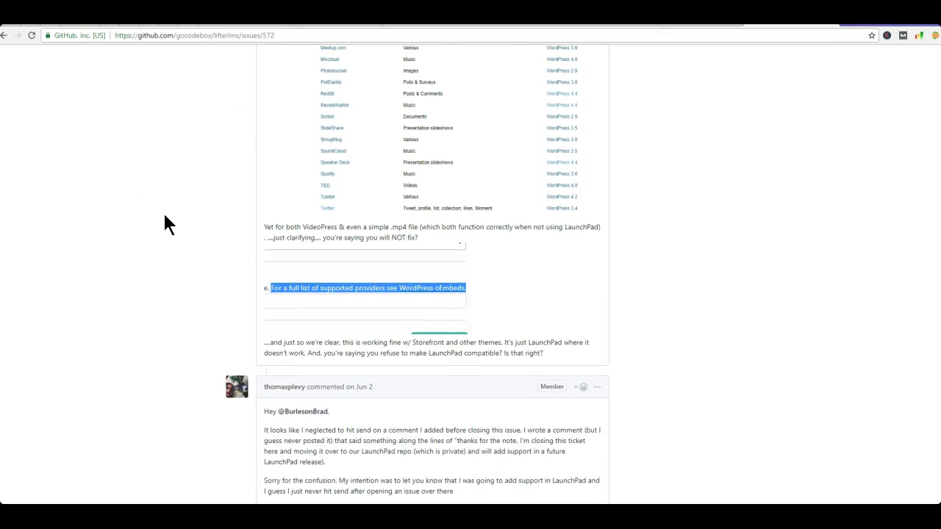
pyautogui.scroll(-3, 164, 216)
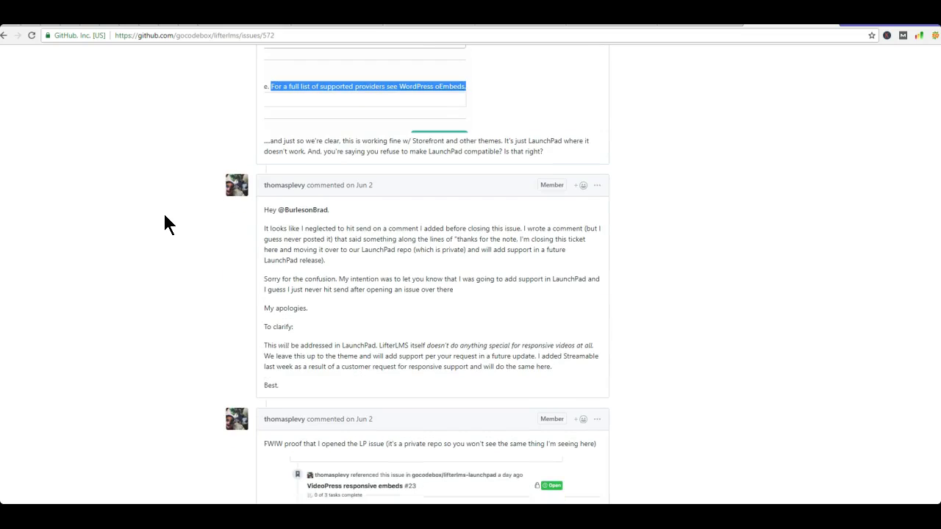
pyautogui.scroll(-4, 165, 215)
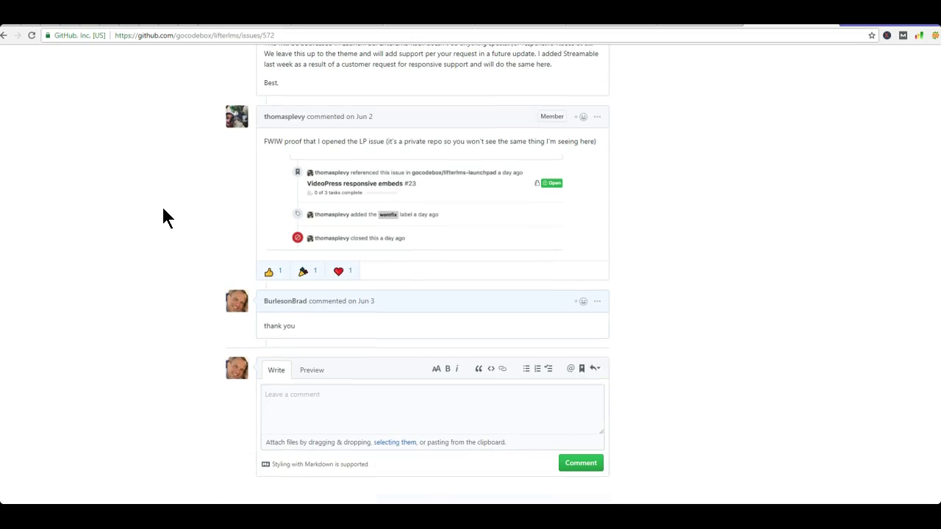
pyautogui.click(117, 318)
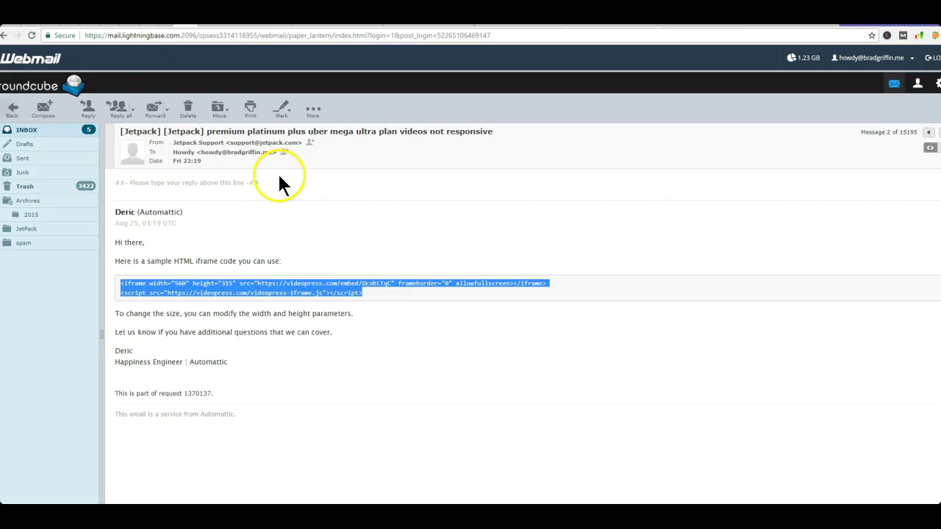
# - Deselect the sample iframe code in the Jetpack email and cycle tabs to GitHub issue #572
pyautogui.click(314, 230)
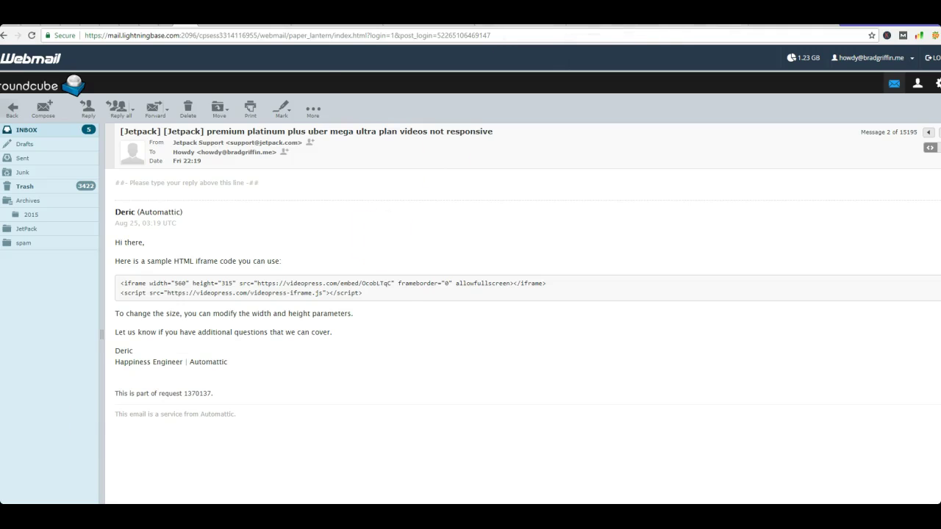
pyautogui.hotkey('ctrl', 'Tab')
pyautogui.hotkey('ctrl', 'Tab')
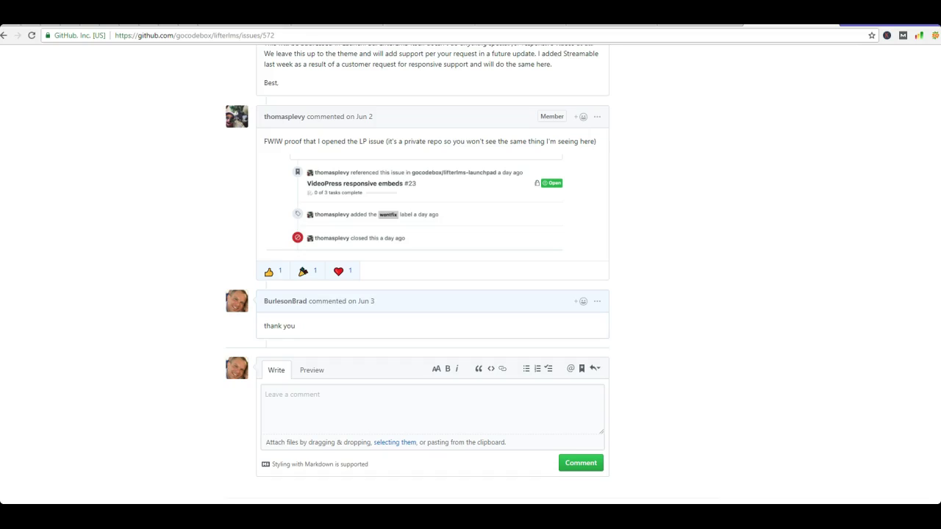
pyautogui.hotkey('ctrl', 'Tab')
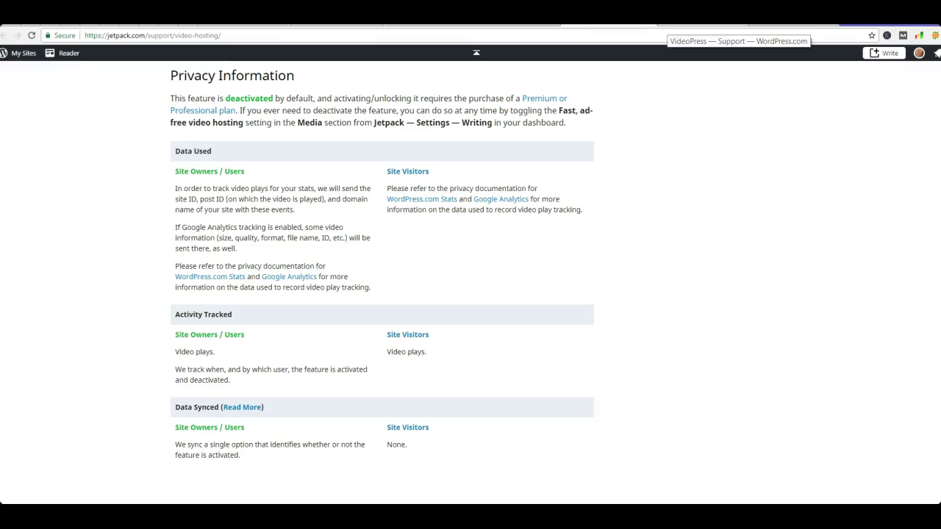
# - Scroll through the VideoPress shortcode support page, then go back to the Jetpack support email
pyautogui.scroll(10, 489, 236)
pyautogui.scroll(7, 488, 238)
pyautogui.scroll(-9, 491, 239)
pyautogui.scroll(-3, 490, 236)
pyautogui.scroll(10, 491, 244)
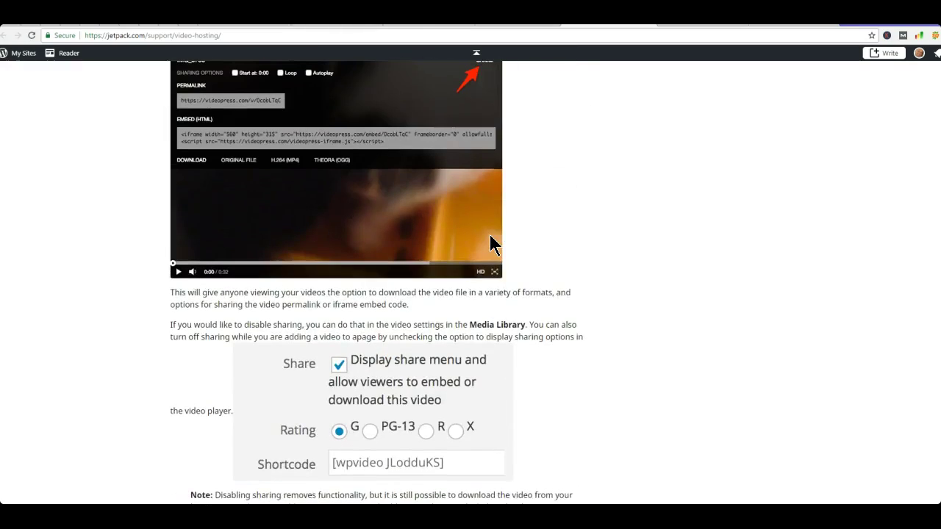
pyautogui.scroll(8, 491, 244)
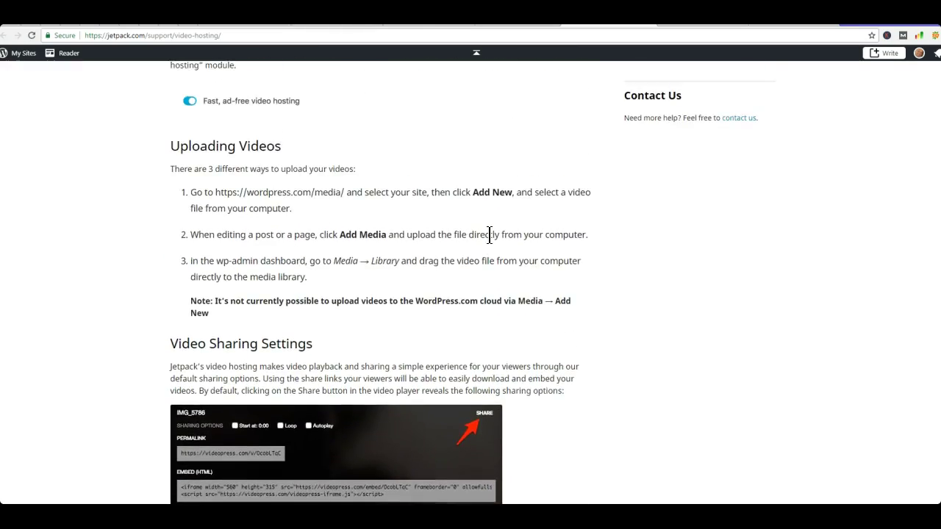
pyautogui.scroll(3, 491, 243)
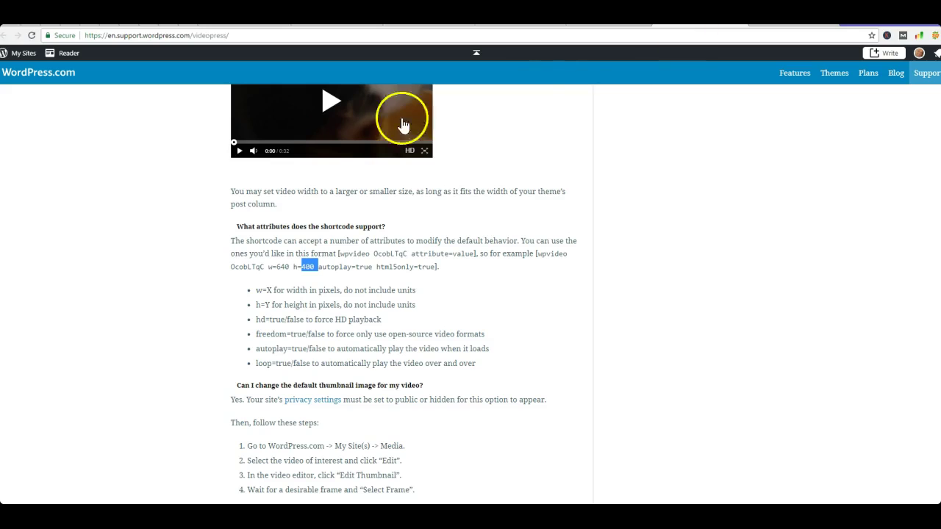
pyautogui.scroll(-5, 203, 266)
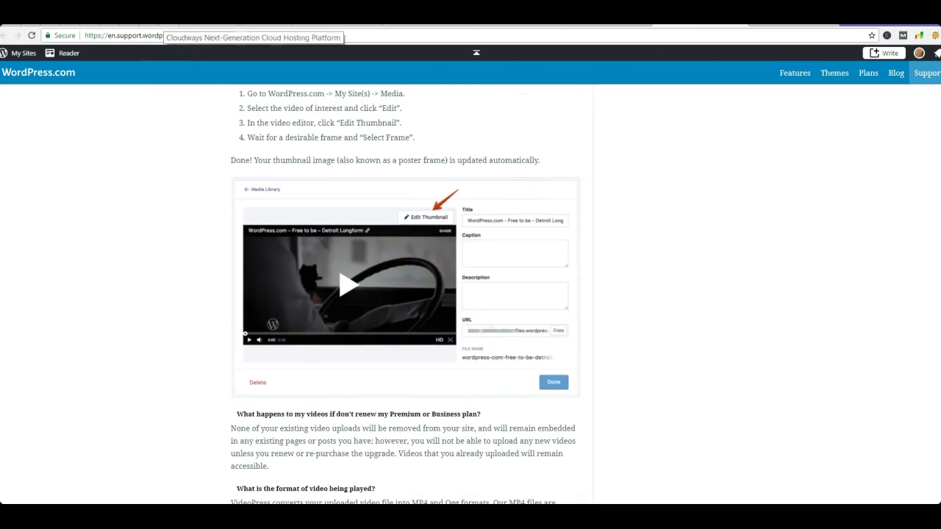
pyautogui.click(220, 22)
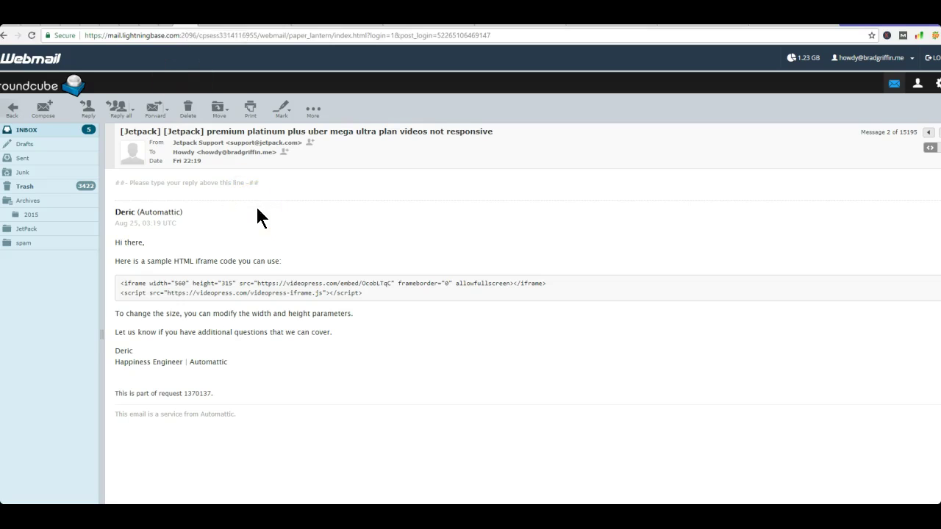
# - Reread the 22:03 Jetpack Support email and its earlier iframe-code reply, then go to WordPress.com Media
pyautogui.click(11, 110)
pyautogui.click(212, 206)
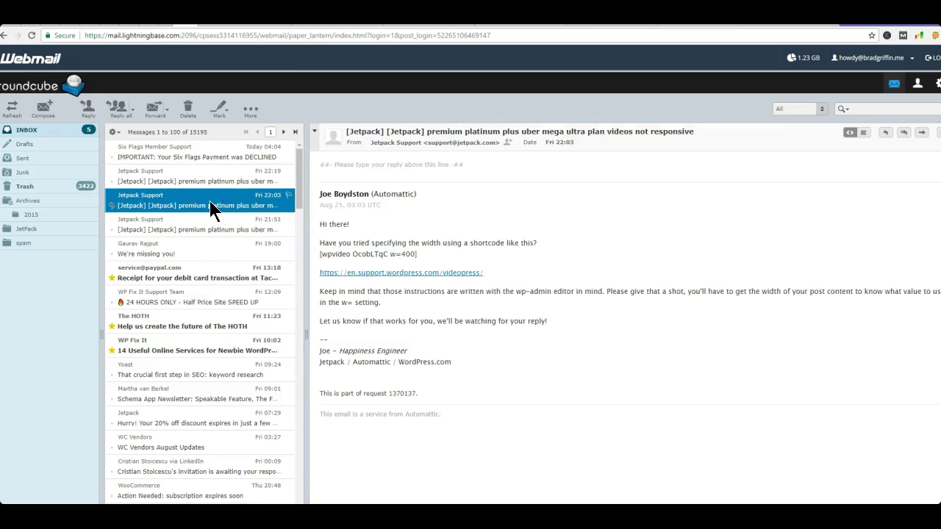
pyautogui.doubleClick(212, 206)
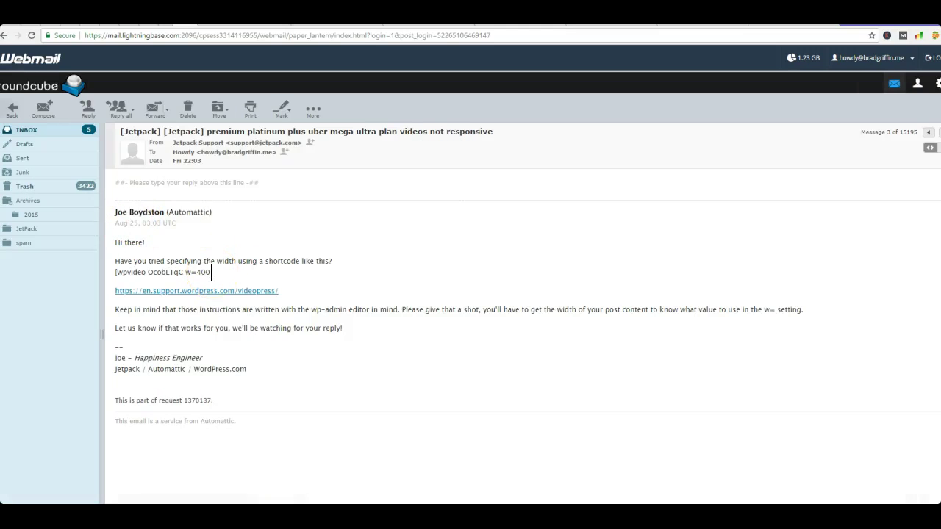
pyautogui.click(363, 304)
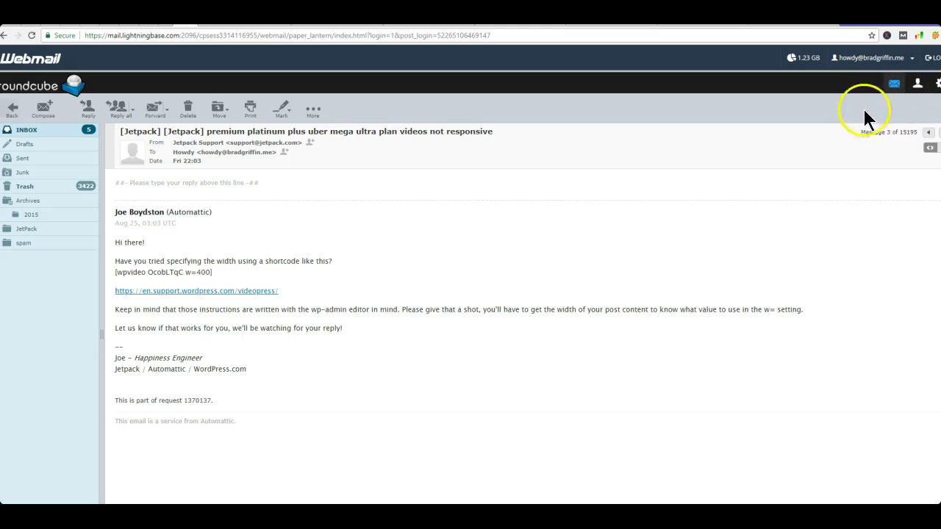
pyautogui.click(928, 133)
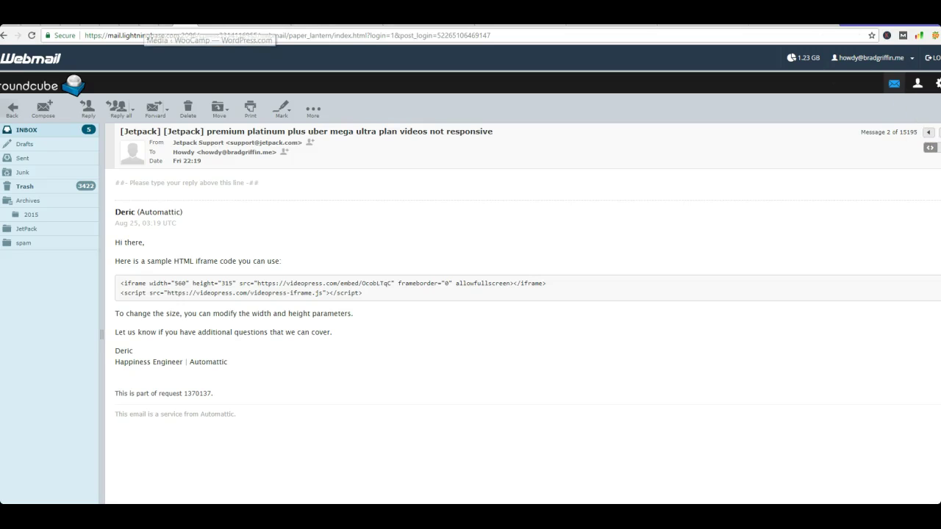
pyautogui.click(155, 18)
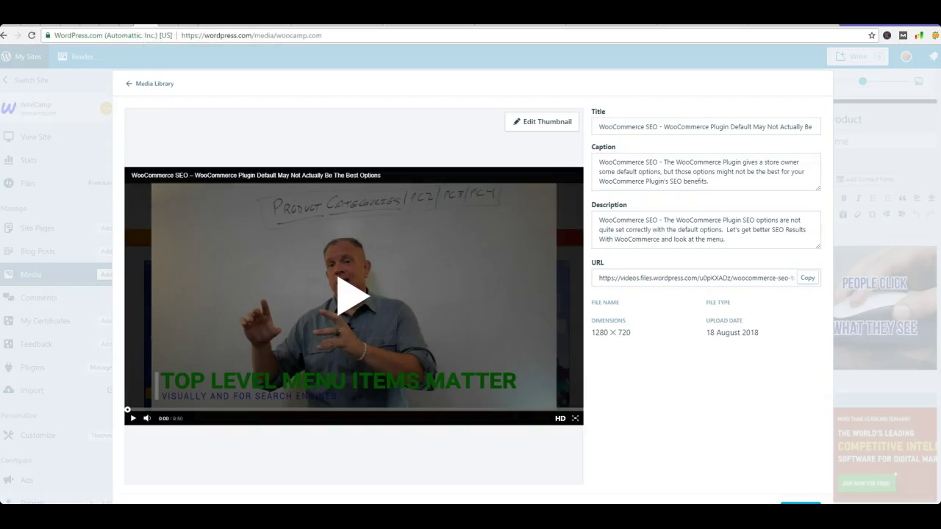
# - Copy the WooCommerce SEO video's MP4 file URL and go to the Code Snippets list
pyautogui.click(816, 281)
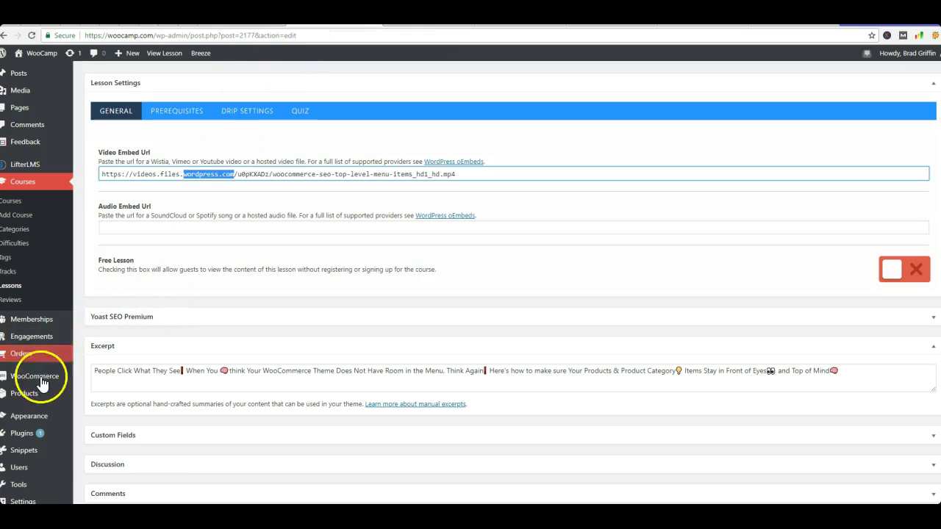
pyautogui.click(22, 449)
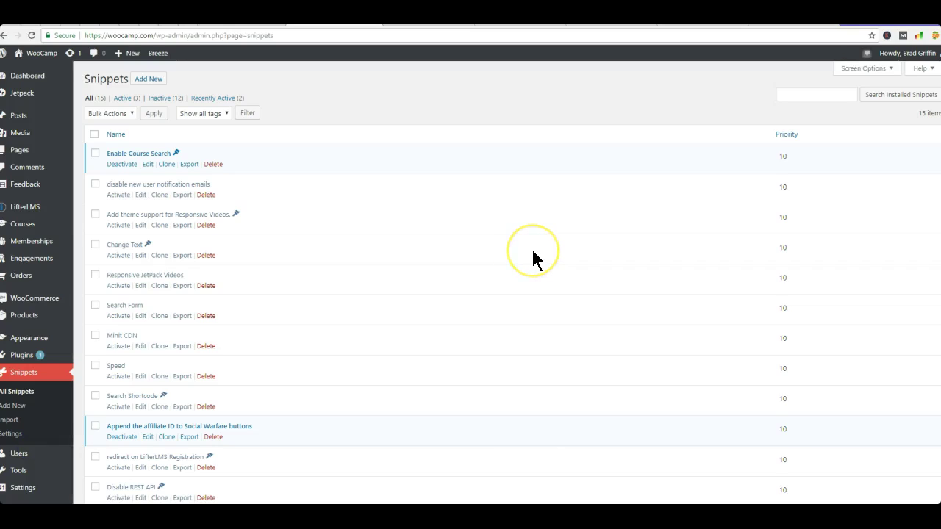
# - Open the theme-support snippet in a new tab and the Responsive JetPack Videos snippet for editing
pyautogui.rightClick(141, 226)
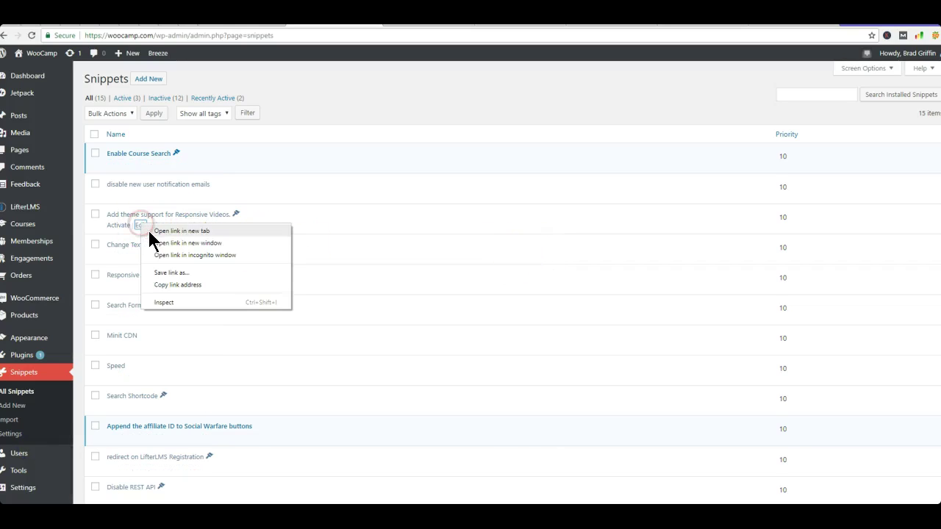
pyautogui.click(149, 232)
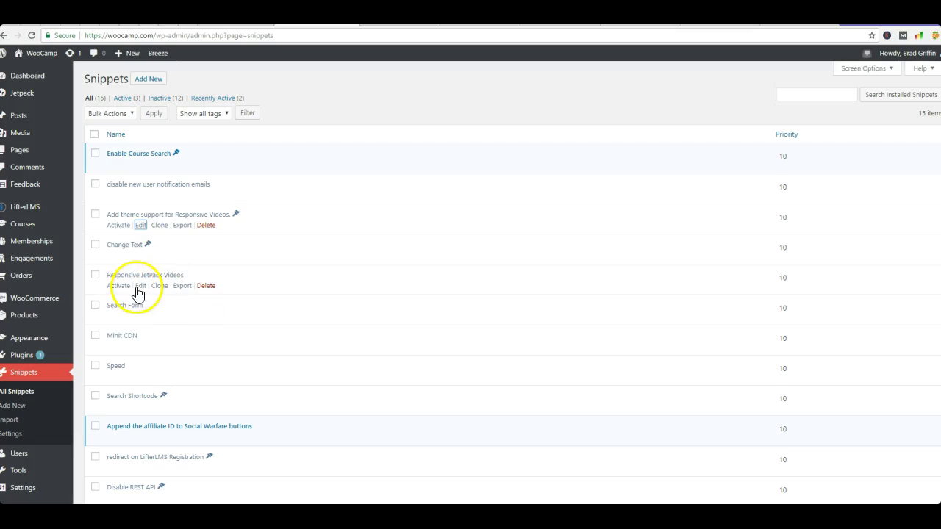
pyautogui.click(138, 288)
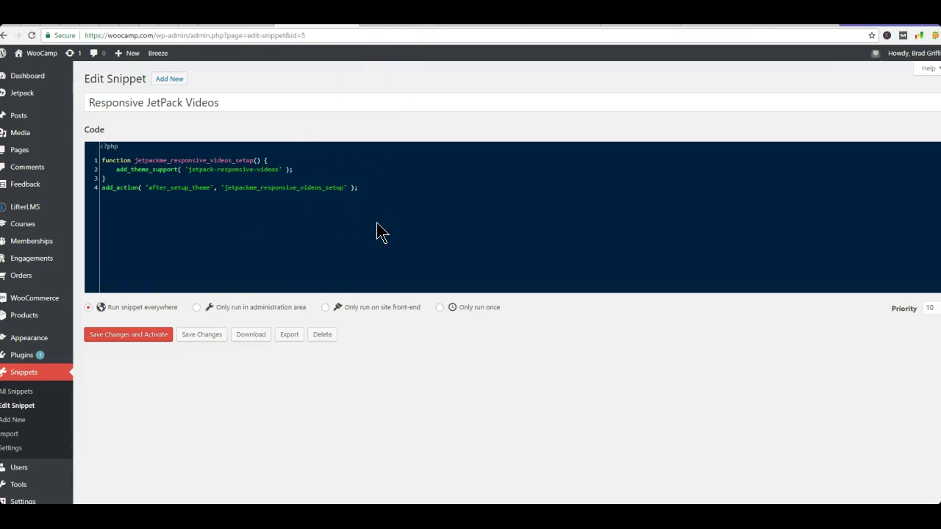
pyautogui.click(400, 20)
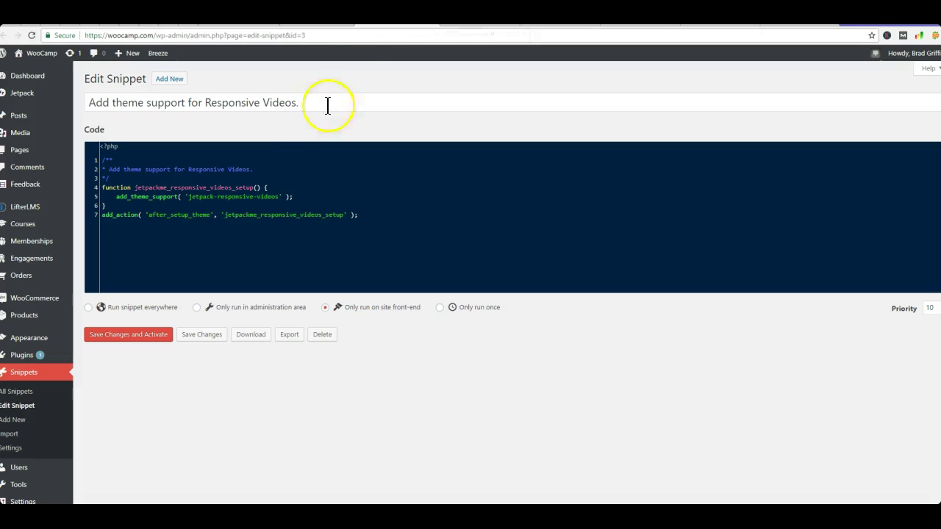
pyautogui.hotkey('ctrl', 'Tab')
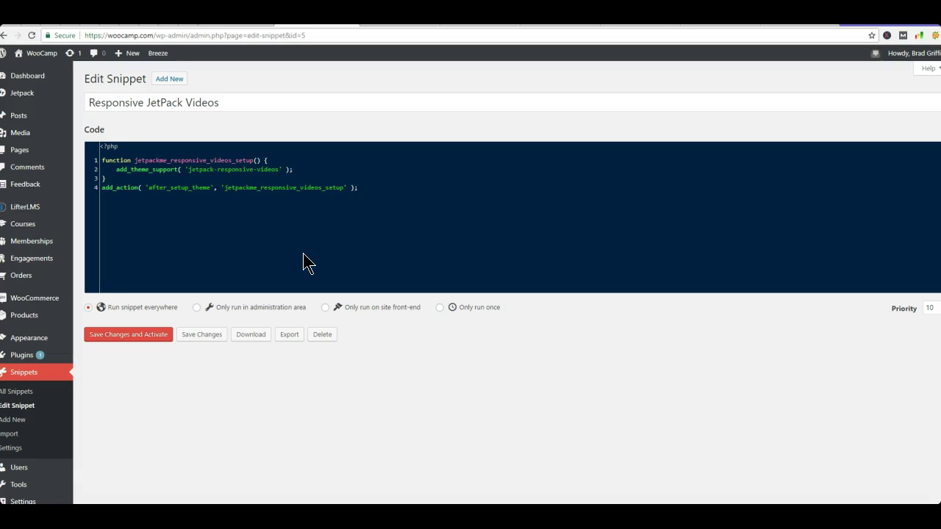
# - On the lesson page, inspect the video iframe's width="400" attribute in DevTools Elements
pyautogui.click(257, 23)
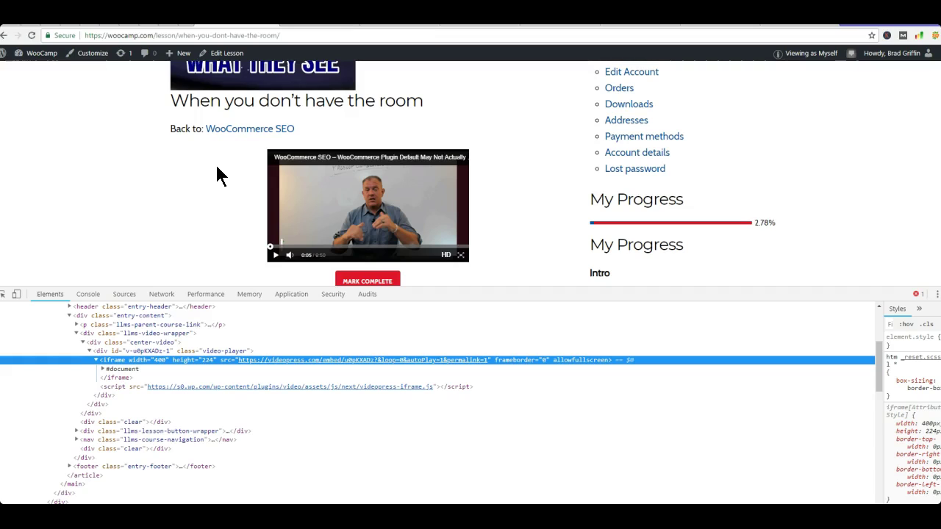
pyautogui.click(155, 360)
pyautogui.doubleClick(162, 360)
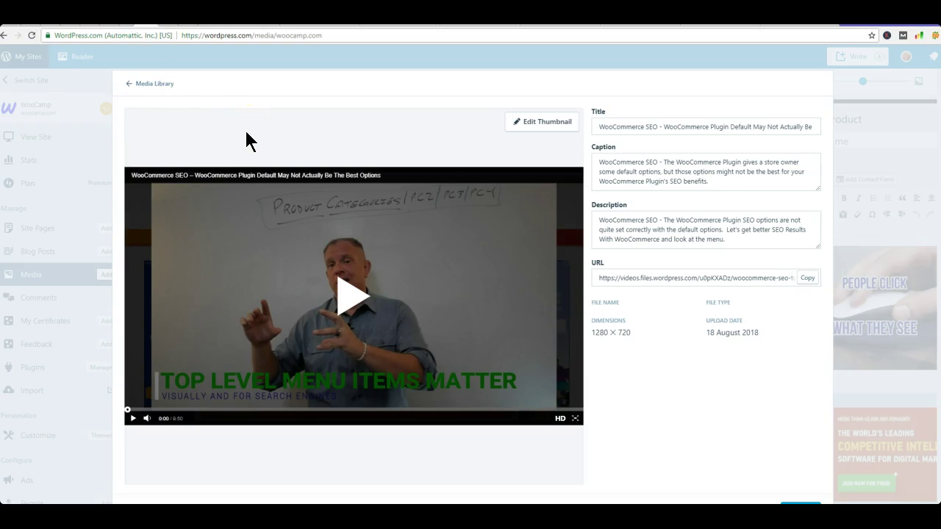
# - Copy the video's MP4 file URL and paste-and-go it in another tab's address bar
pyautogui.click(790, 280)
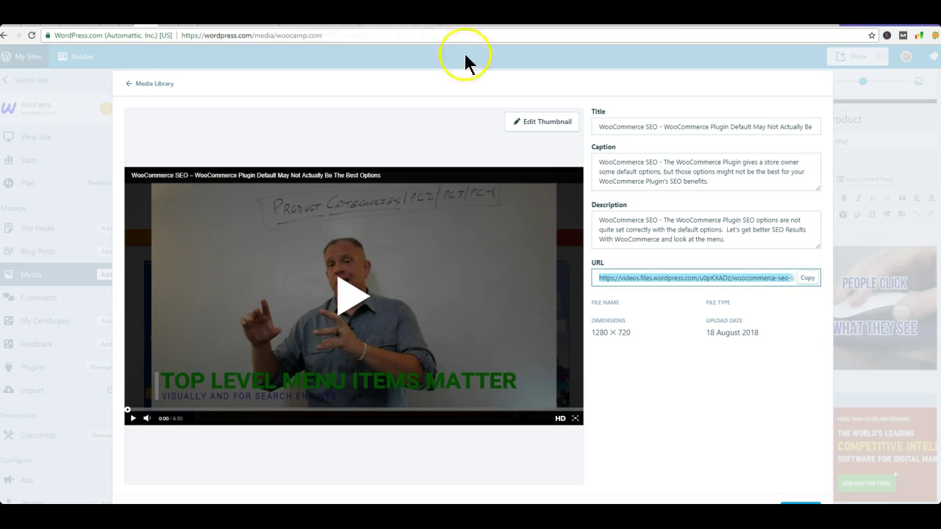
pyautogui.click(817, 284)
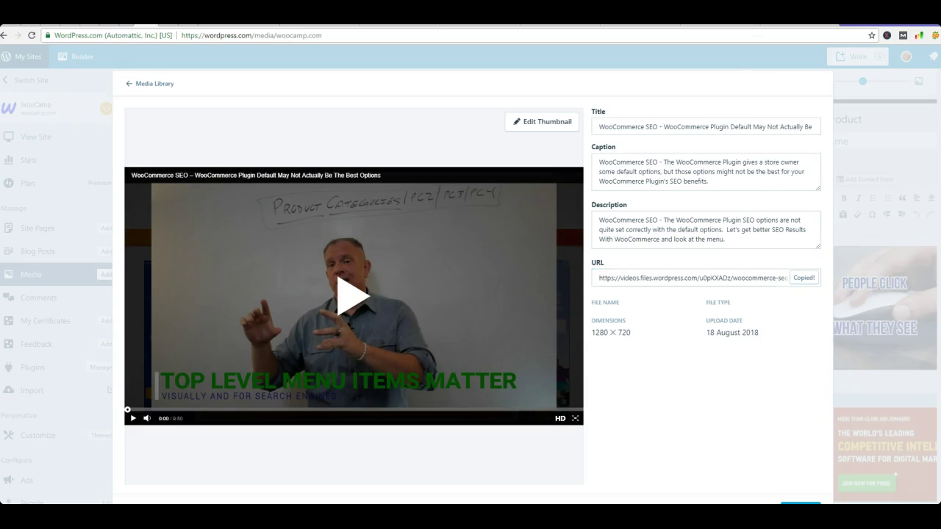
pyautogui.click(845, 26)
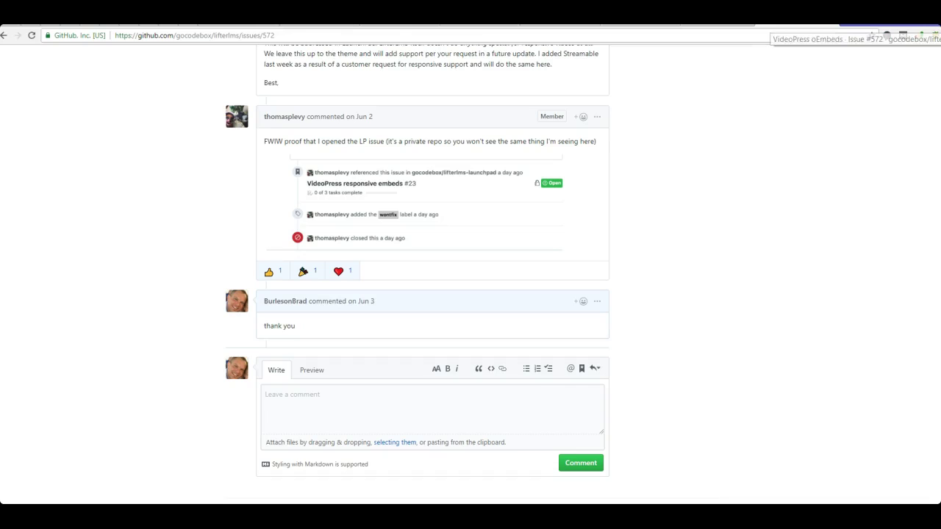
pyautogui.click(243, 35)
pyautogui.rightClick(232, 37)
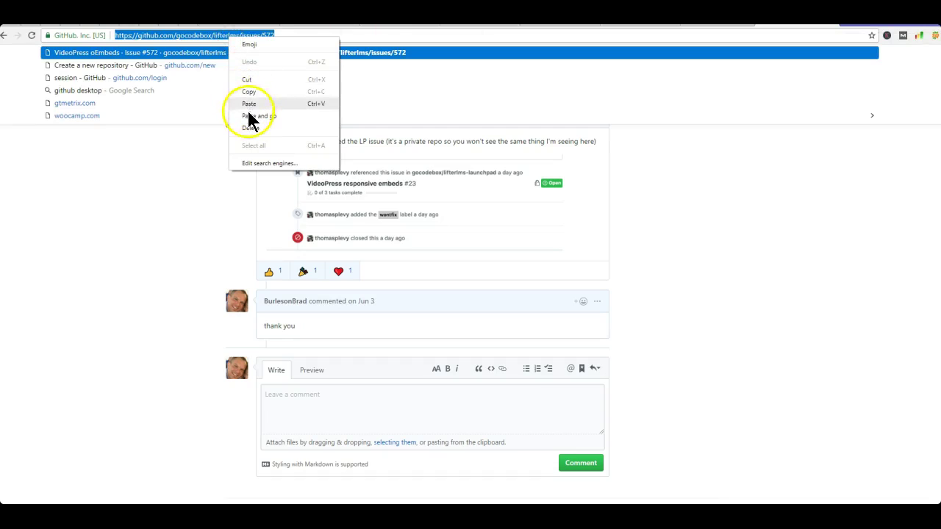
pyautogui.click(250, 115)
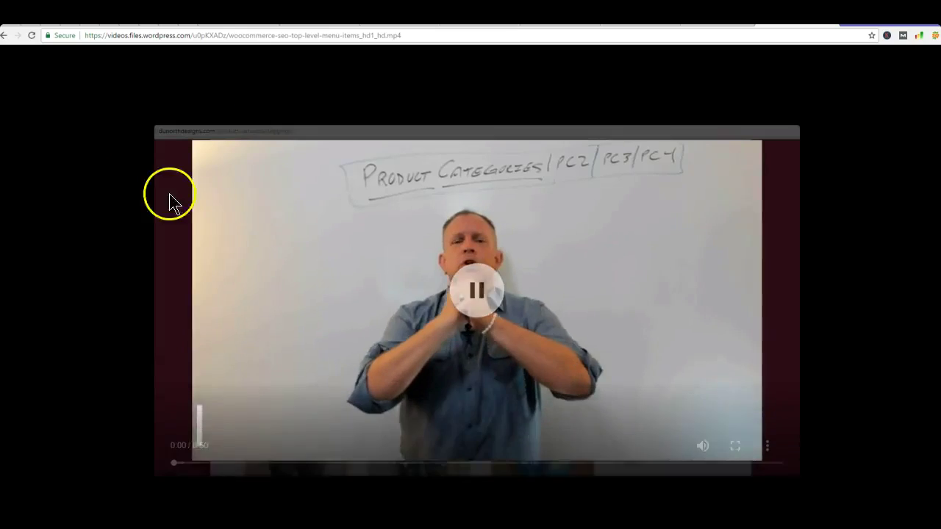
# - Pause the raw MP4 at 1:54, then highlight the lesson's 400×224 iframe in Elements
pyautogui.click(457, 275)
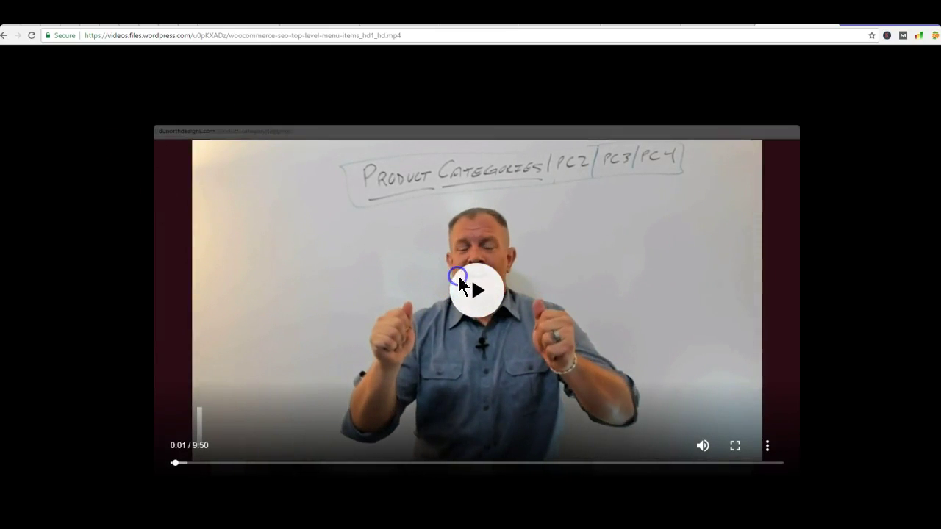
pyautogui.click(292, 463)
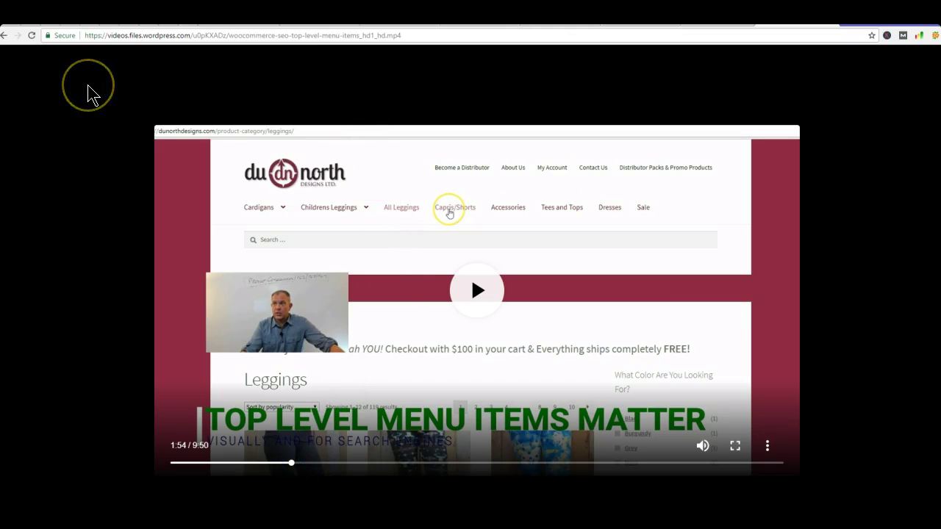
pyautogui.hotkey('ctrl', 'w')
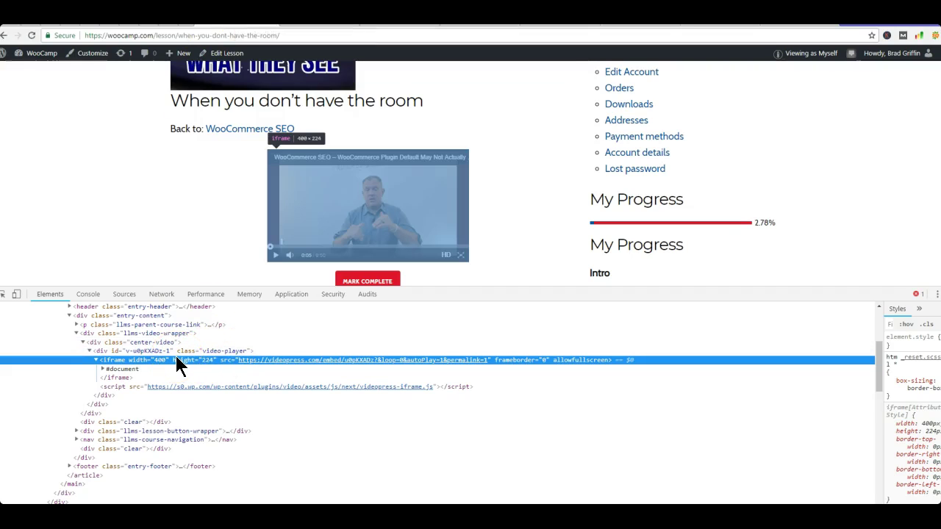
pyautogui.click(292, 361)
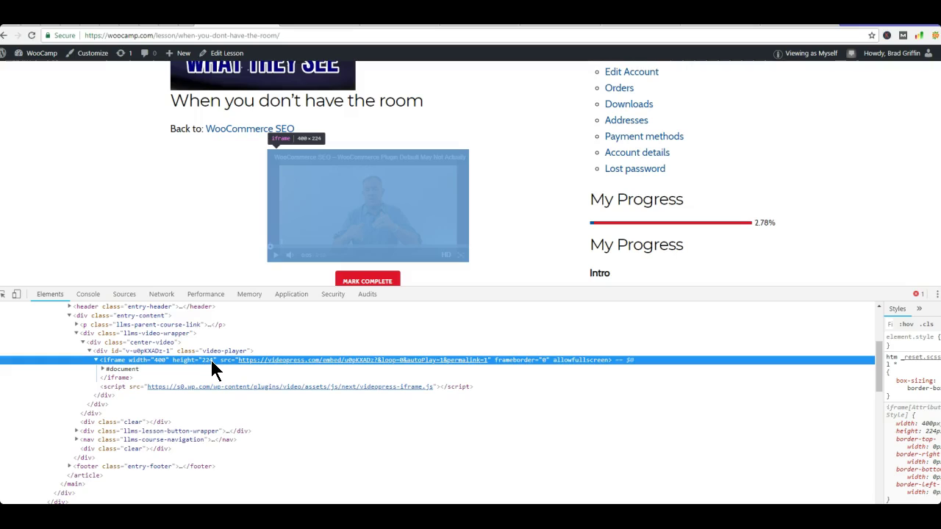
pyautogui.click(511, 111)
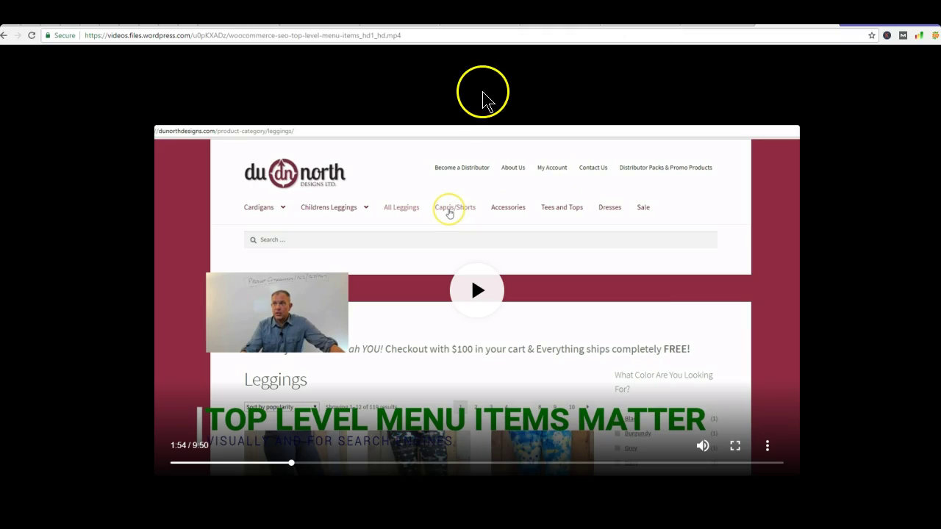